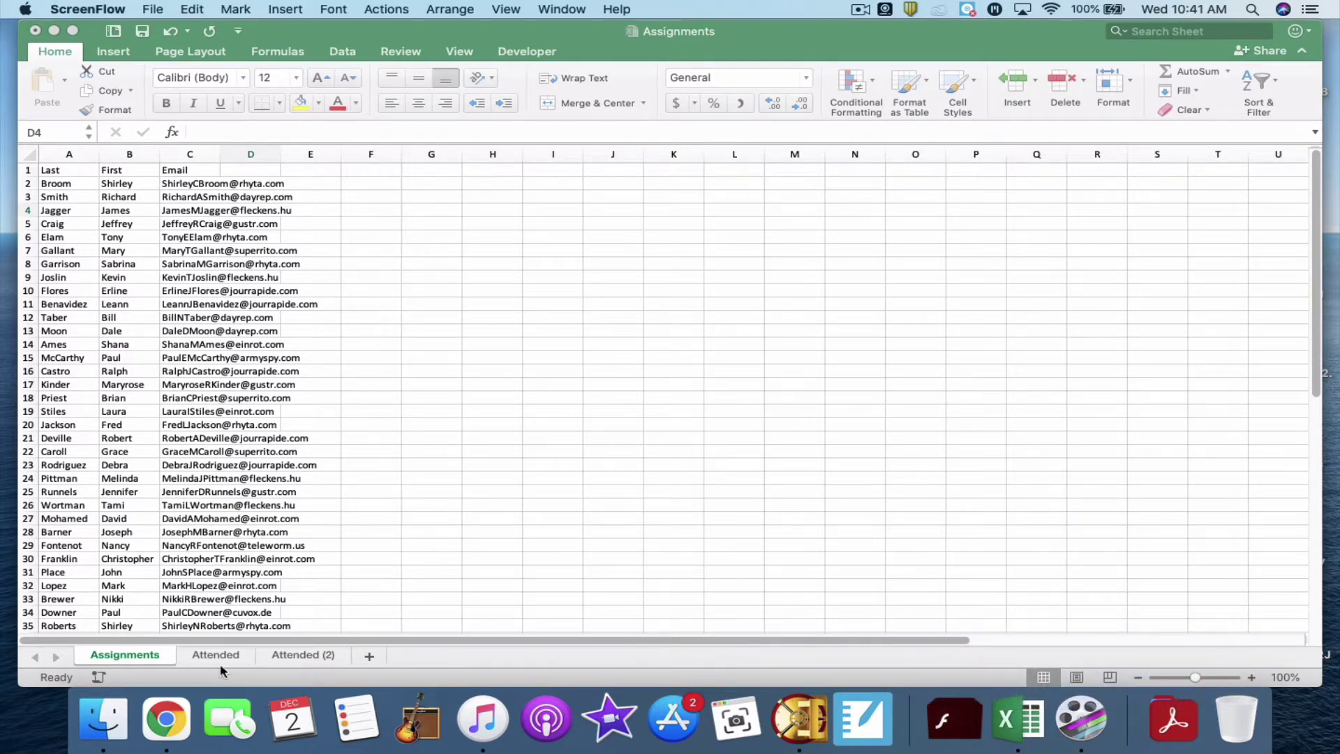
Download Test Classroom's Latest Assignment grades as a CSV from the assignment's gear menu
{"action": "key", "text": "super+Tab"}
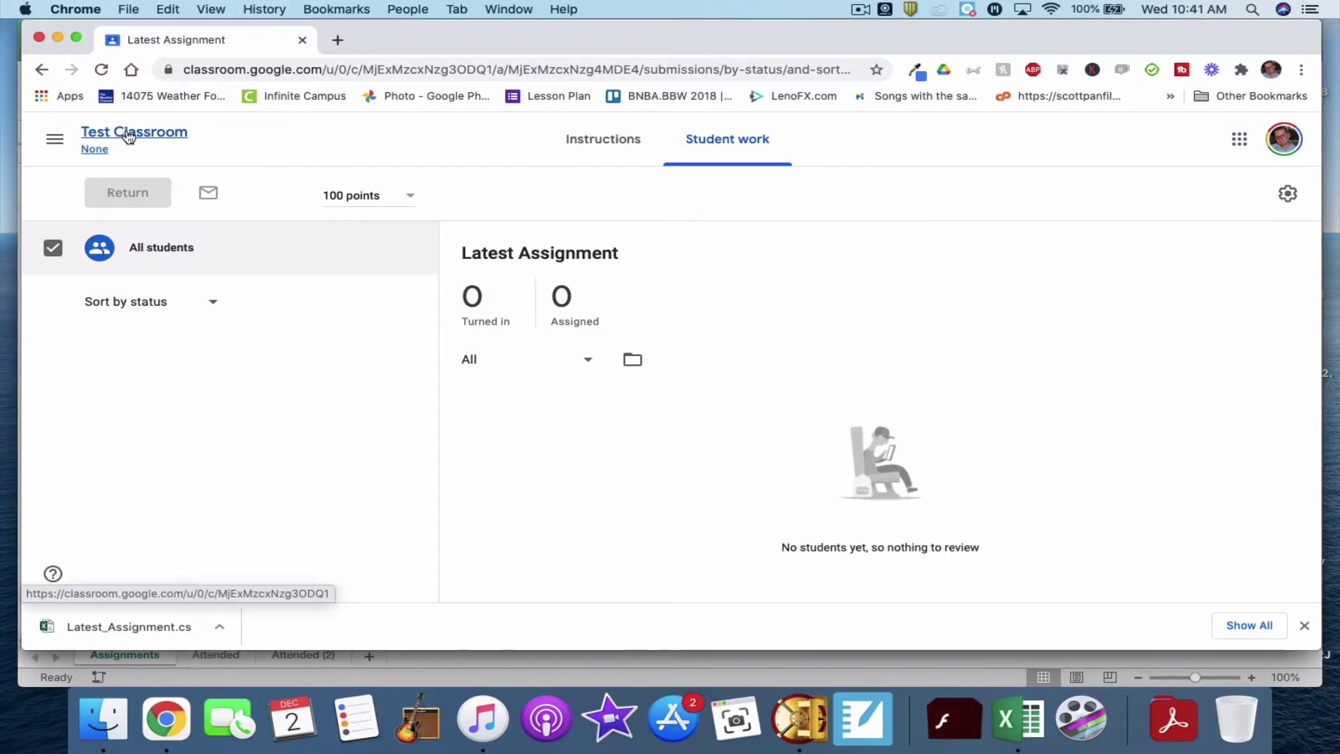
{"action": "left_click", "coordinate": [129, 136]}
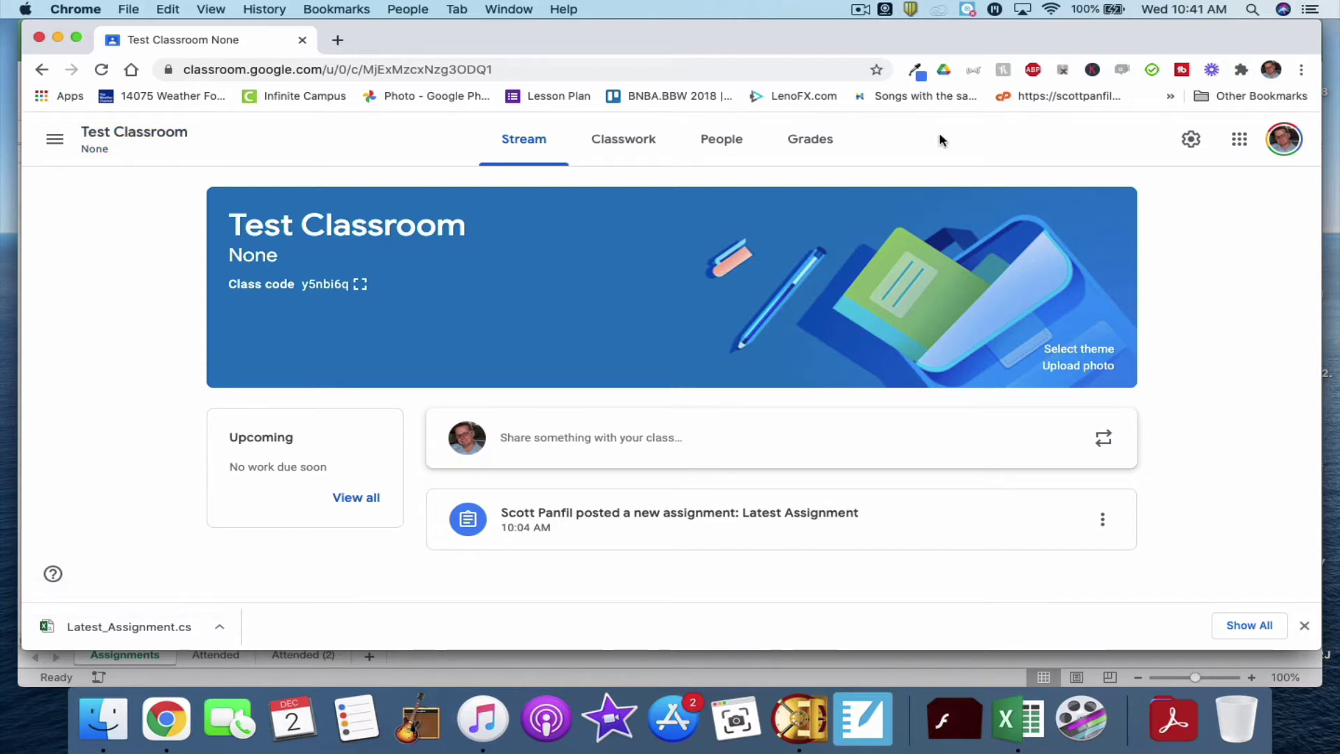
{"action": "left_click", "coordinate": [628, 153]}
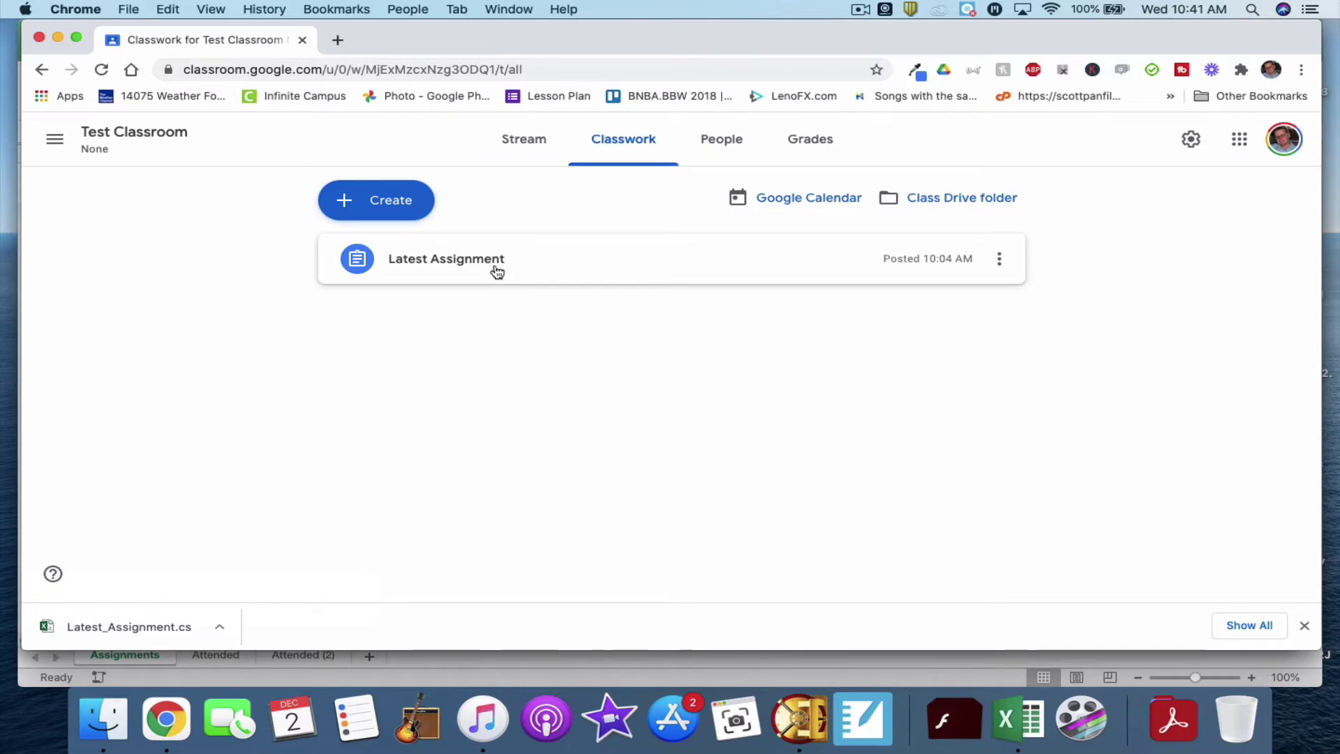
{"action": "left_click", "coordinate": [497, 272]}
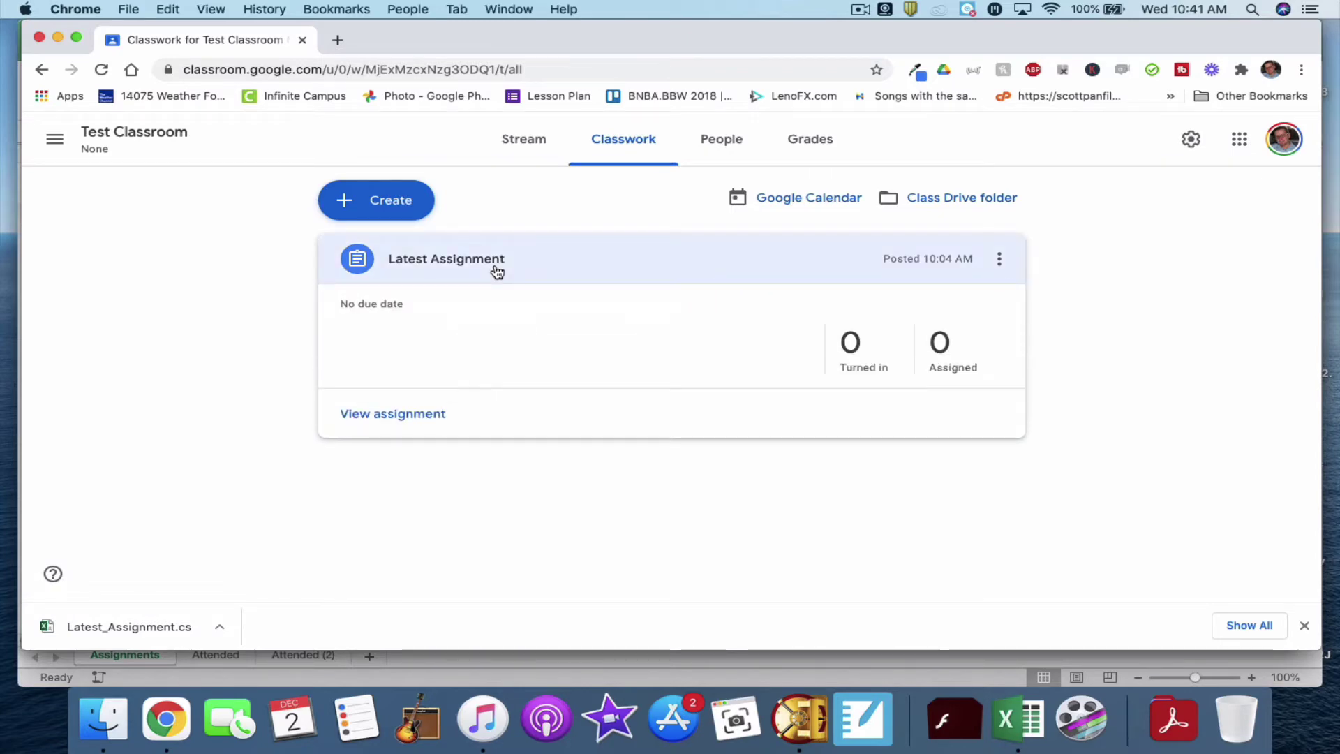
{"action": "left_click", "coordinate": [374, 414]}
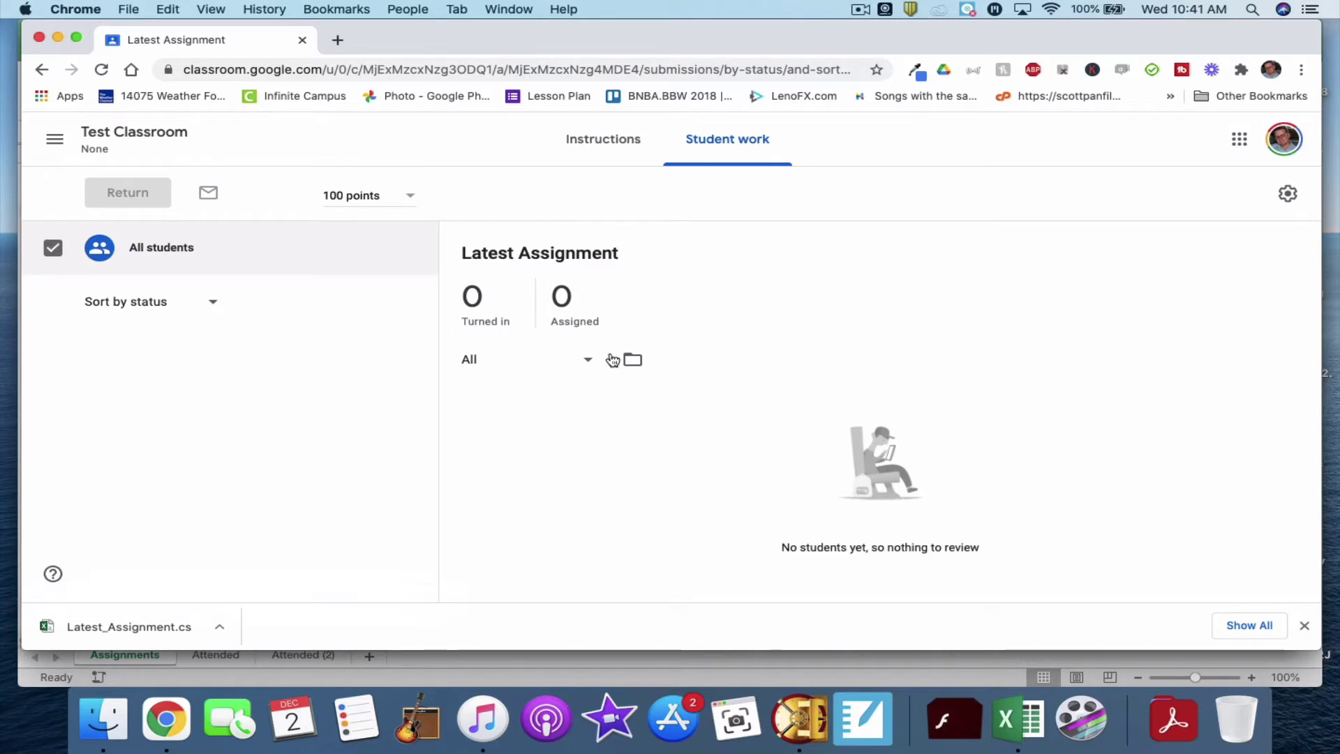
{"action": "left_click", "coordinate": [1282, 202]}
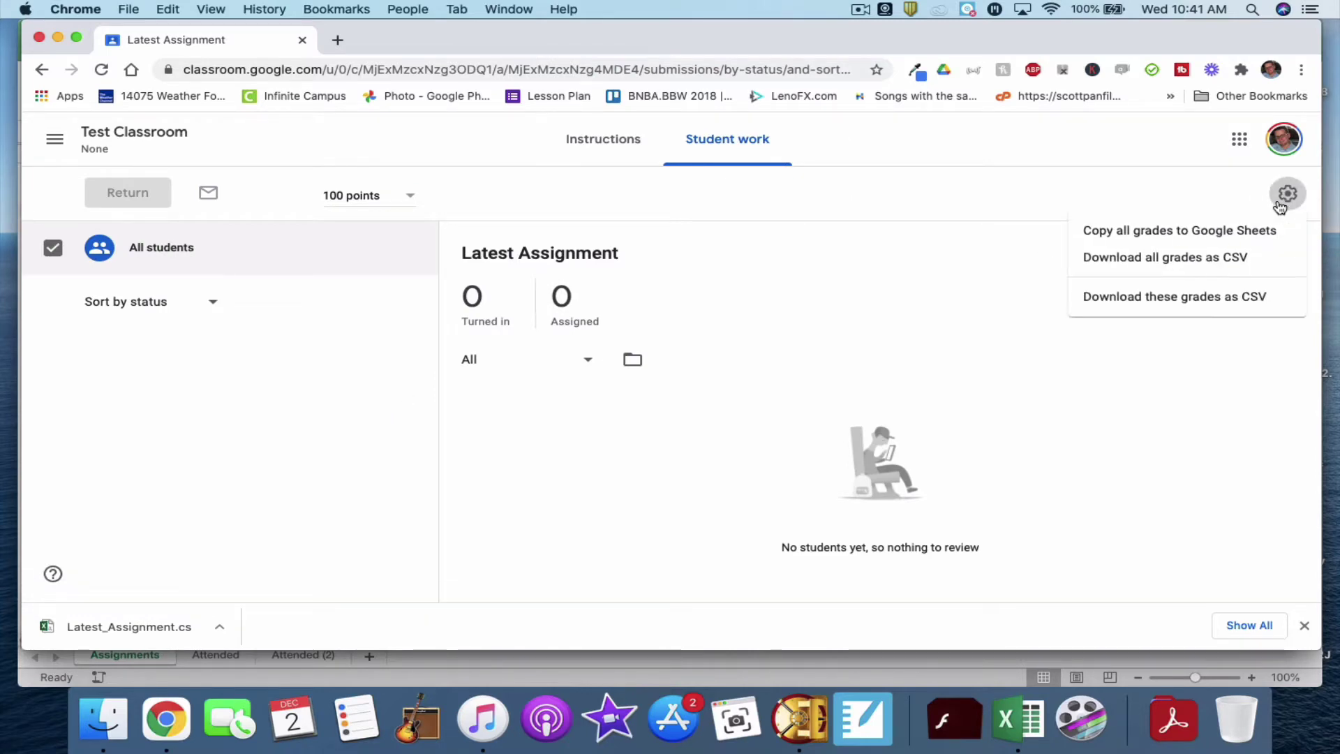
{"action": "left_click", "coordinate": [1256, 296]}
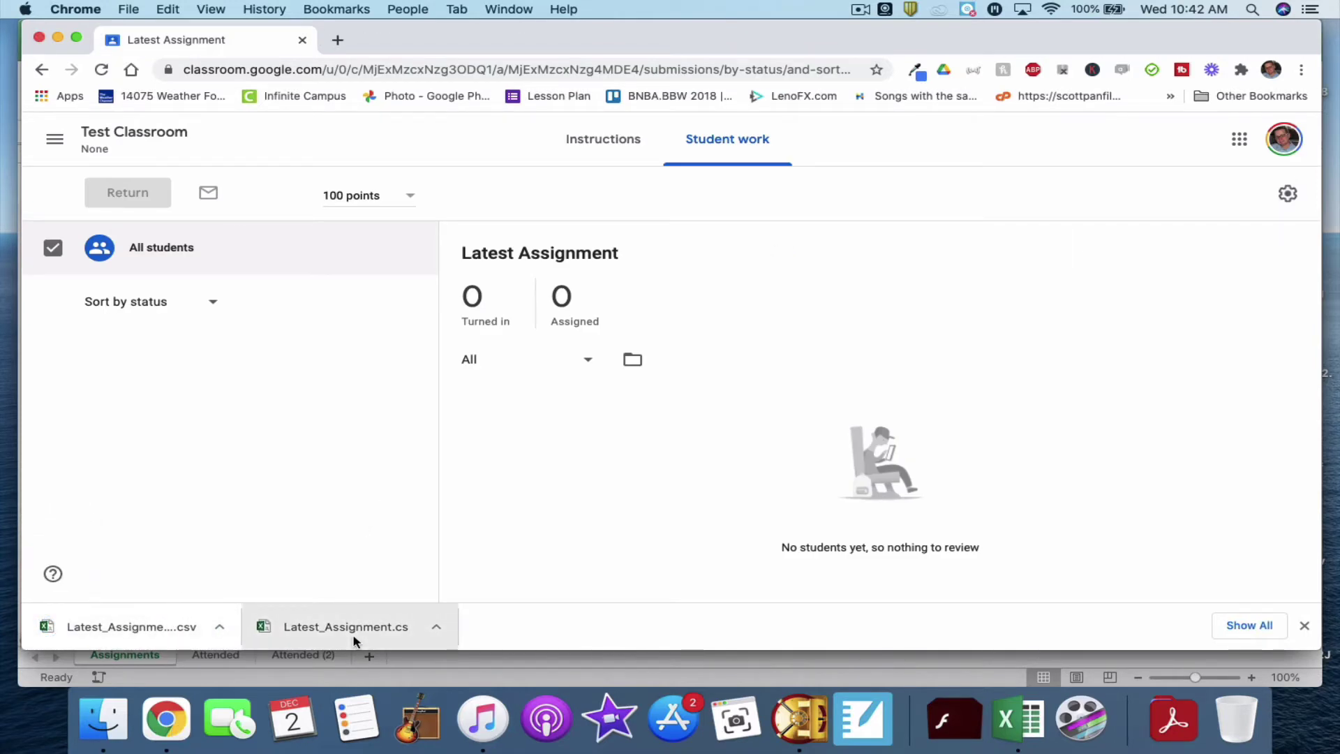
Open the downloaded Latest_Assignment (1).csv in Excel, review it, then close it
{"action": "left_click", "coordinate": [105, 627]}
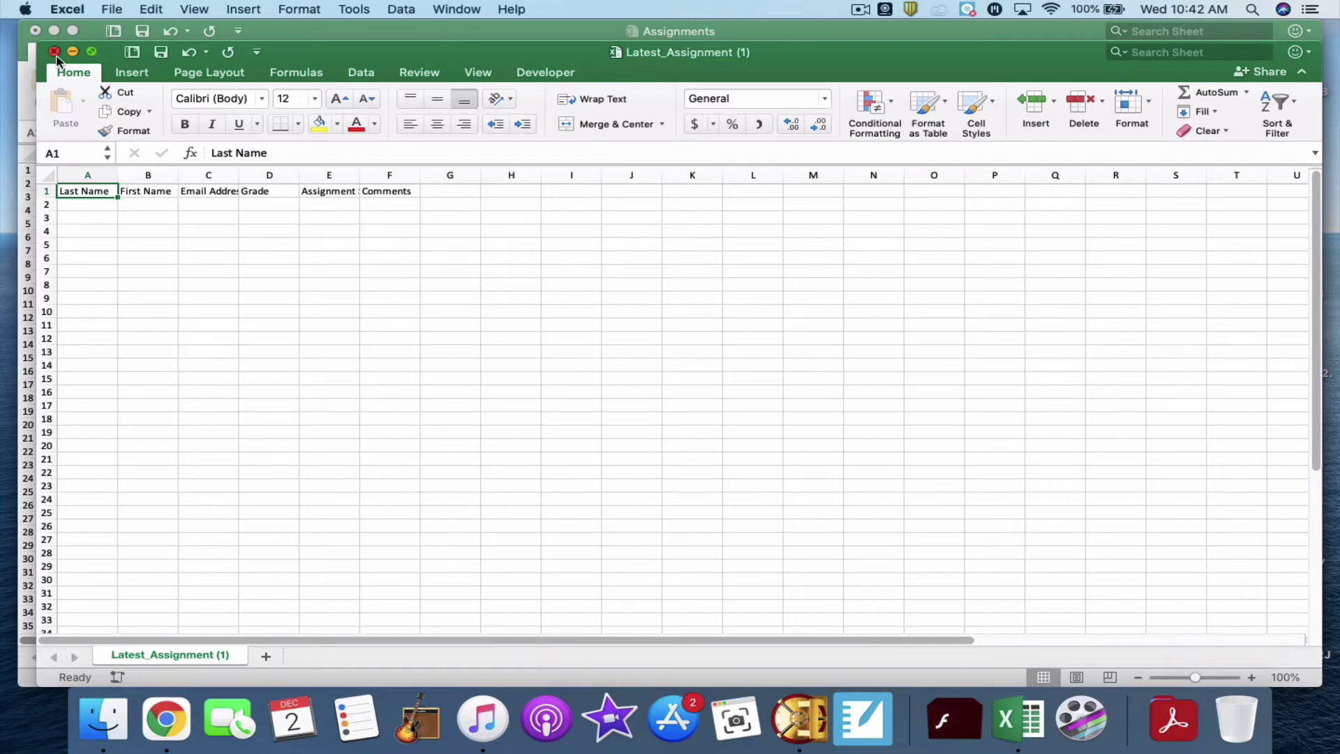
{"action": "left_click", "coordinate": [54, 51]}
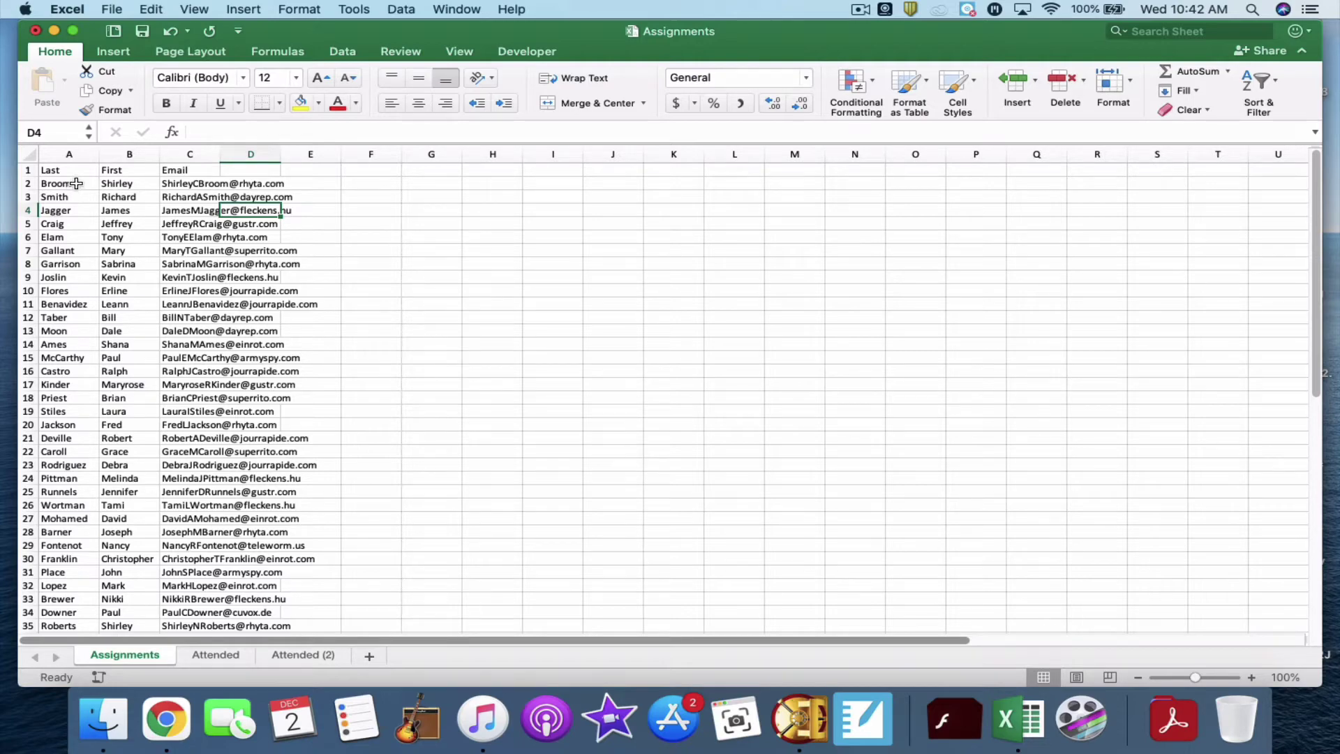
Select the 49-student roster in A2:C50 (last name, first name, email) and cut it
{"action": "left_click", "coordinate": [76, 183]}
{"action": "scroll", "coordinate": [270, 279], "scroll_direction": "down", "scroll_amount": 8}
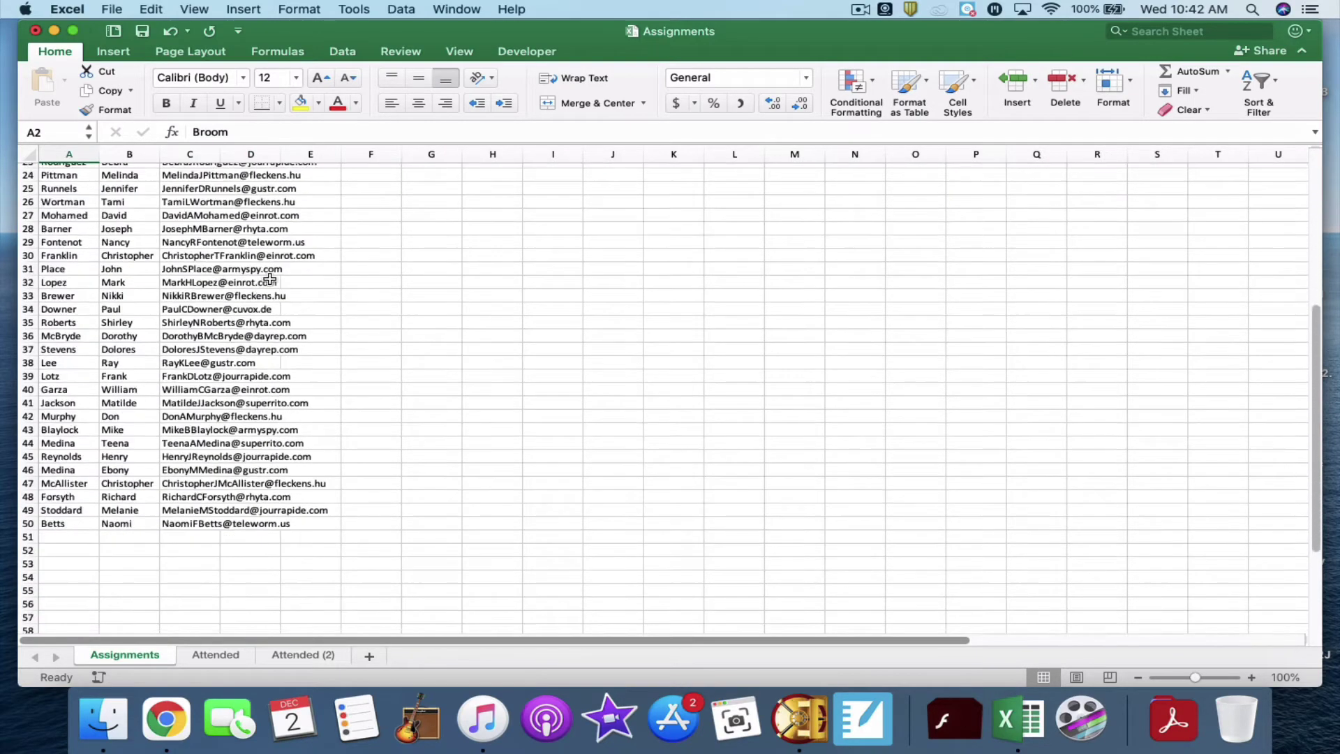
{"action": "scroll", "coordinate": [269, 279], "scroll_direction": "down", "scroll_amount": 2}
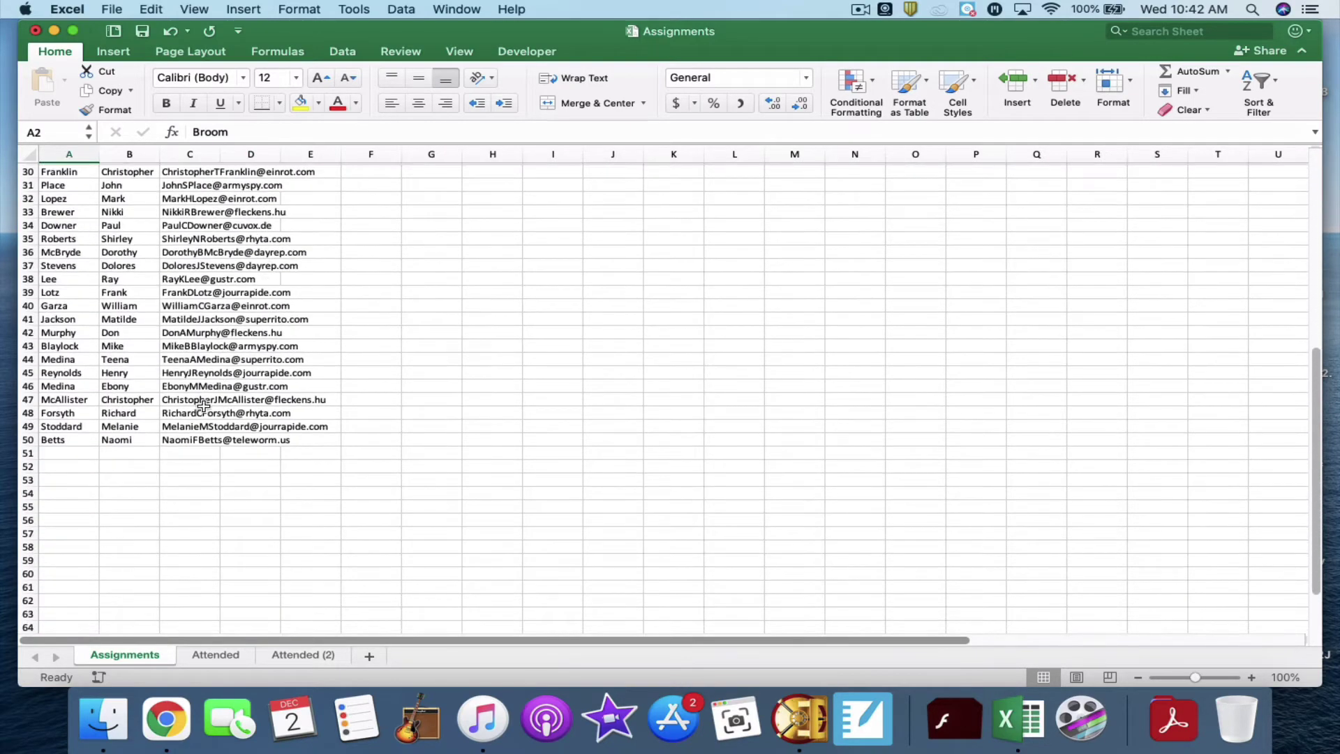
{"action": "left_click", "coordinate": [196, 441], "text": "shift"}
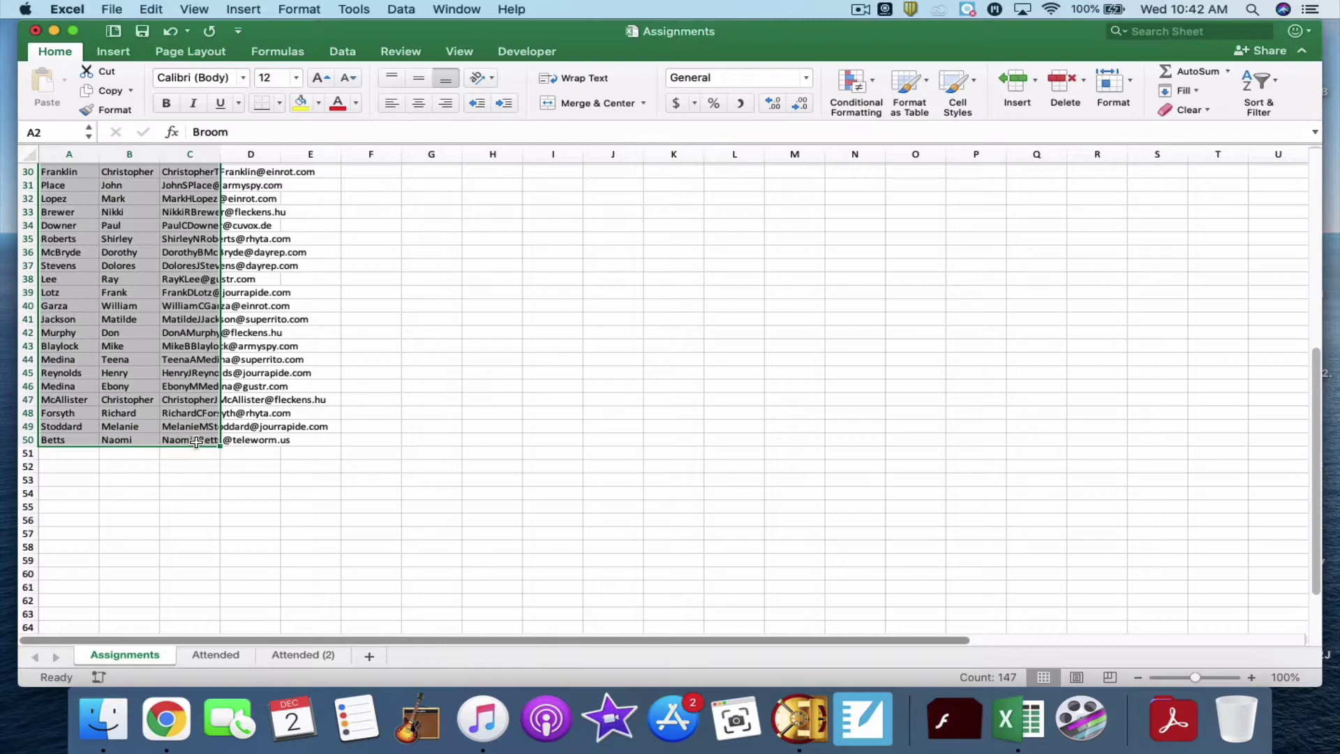
{"action": "scroll", "coordinate": [197, 464], "scroll_direction": "up", "scroll_amount": 10}
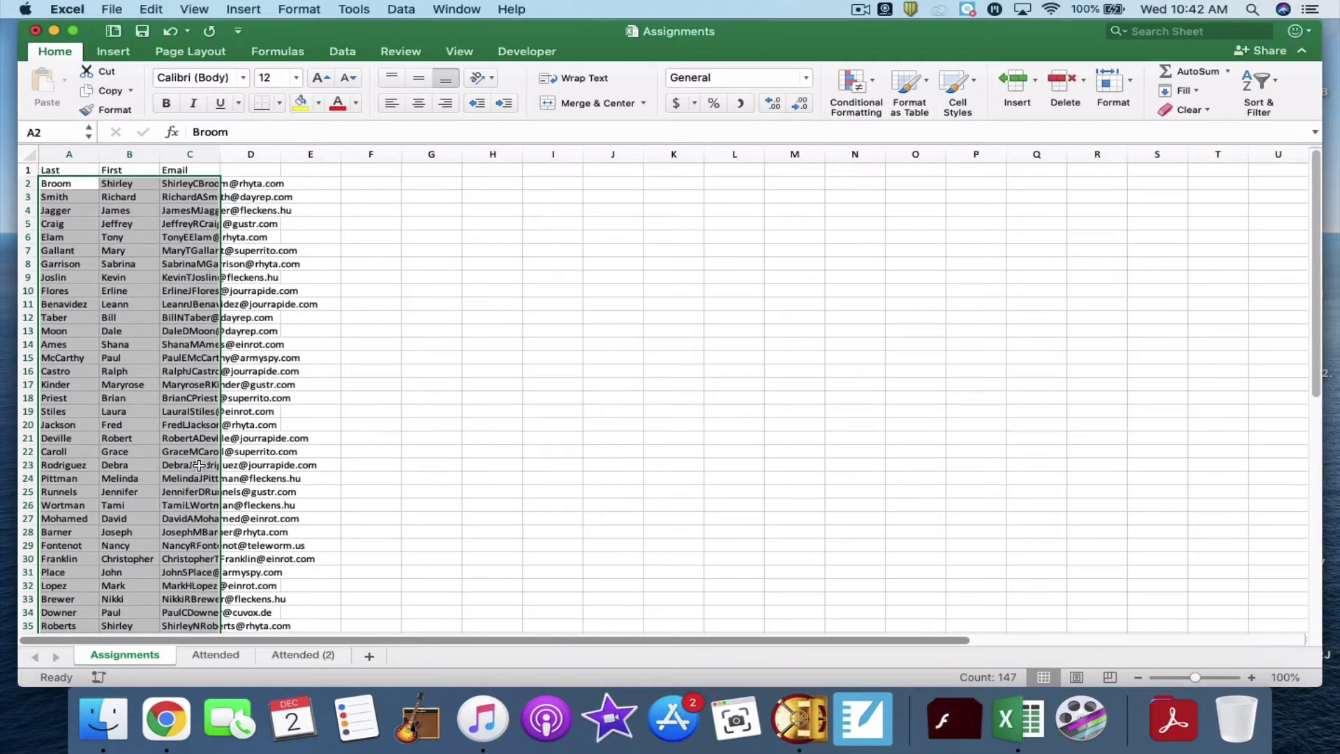
{"action": "left_click", "coordinate": [175, 344]}
{"action": "left_click", "coordinate": [61, 185]}
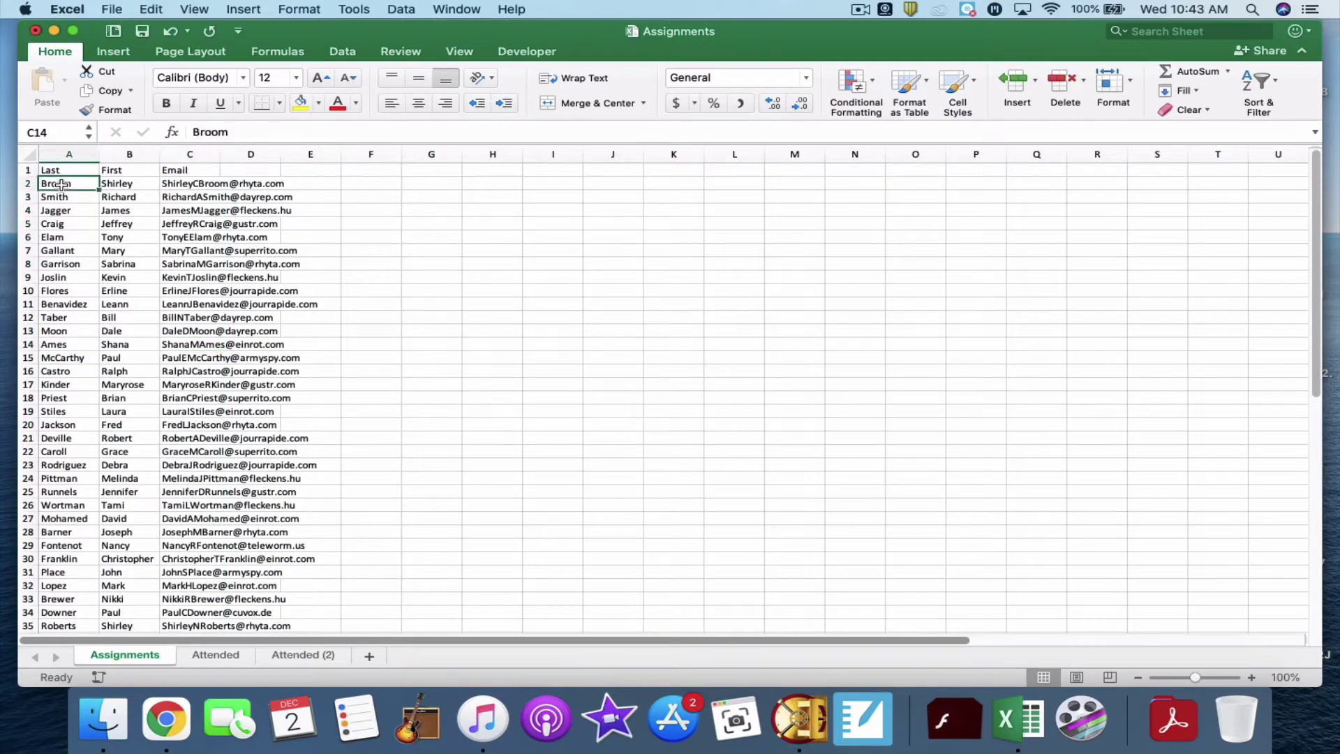
{"action": "left_click_drag", "start_coordinate": [61, 185], "coordinate": [206, 592]}
{"action": "scroll", "coordinate": [187, 403], "scroll_direction": "up", "scroll_amount": 5}
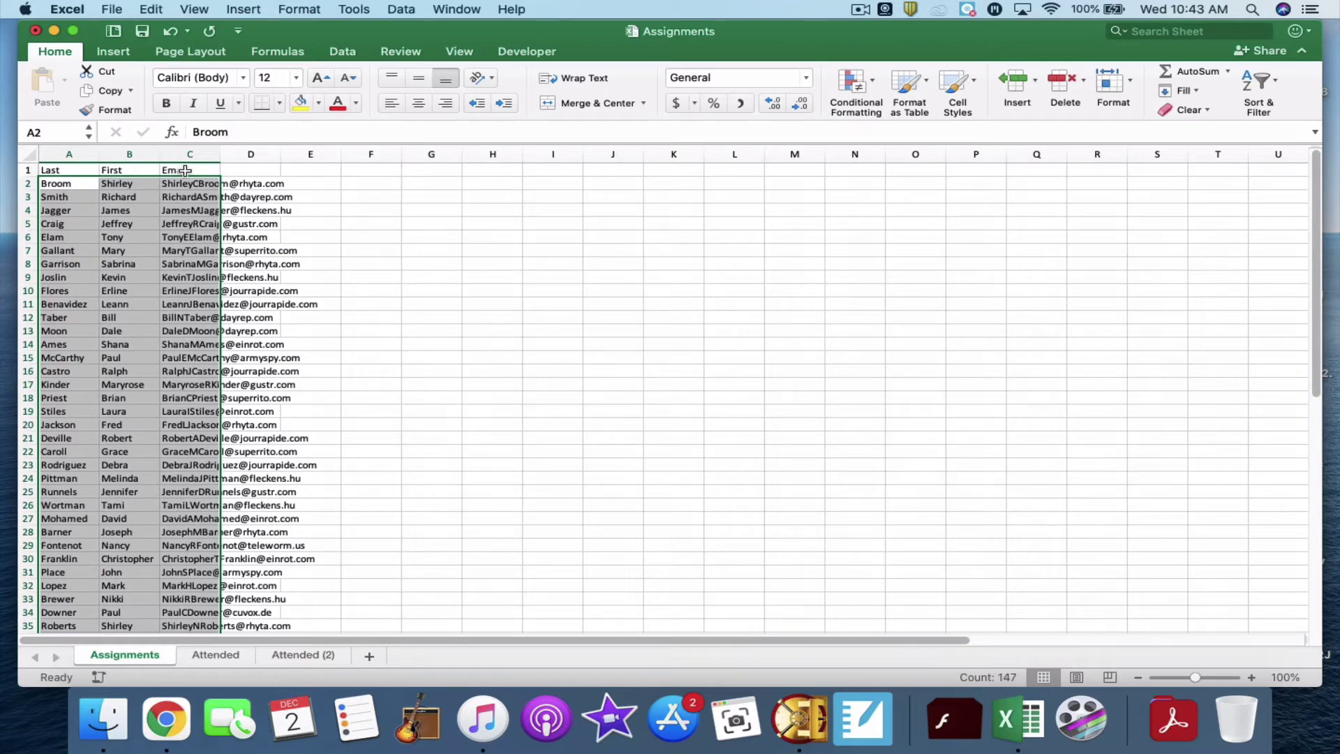
{"action": "left_click", "coordinate": [142, 10]}
{"action": "left_click", "coordinate": [180, 74]}
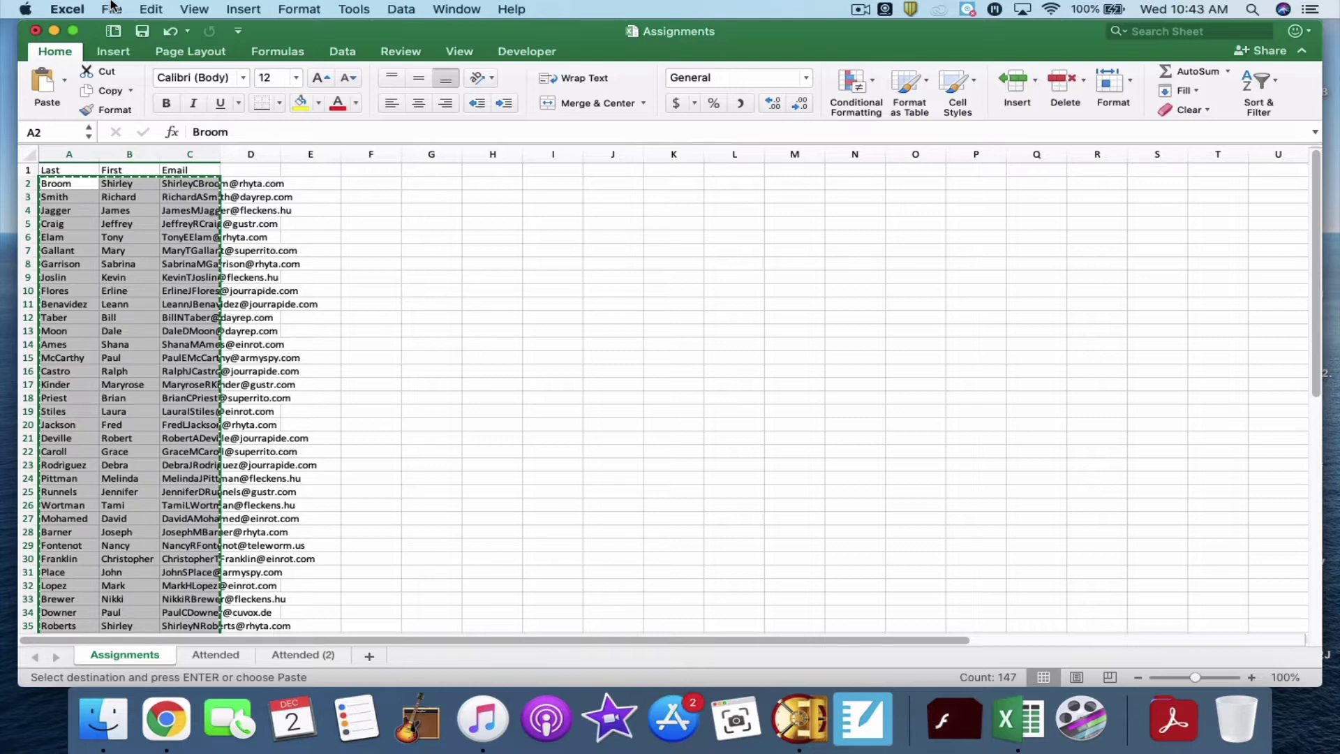
Open the Meet Attendance Template from the recent workbooks
{"action": "left_click", "coordinate": [112, 8]}
{"action": "mouse_move", "coordinate": [171, 77]}
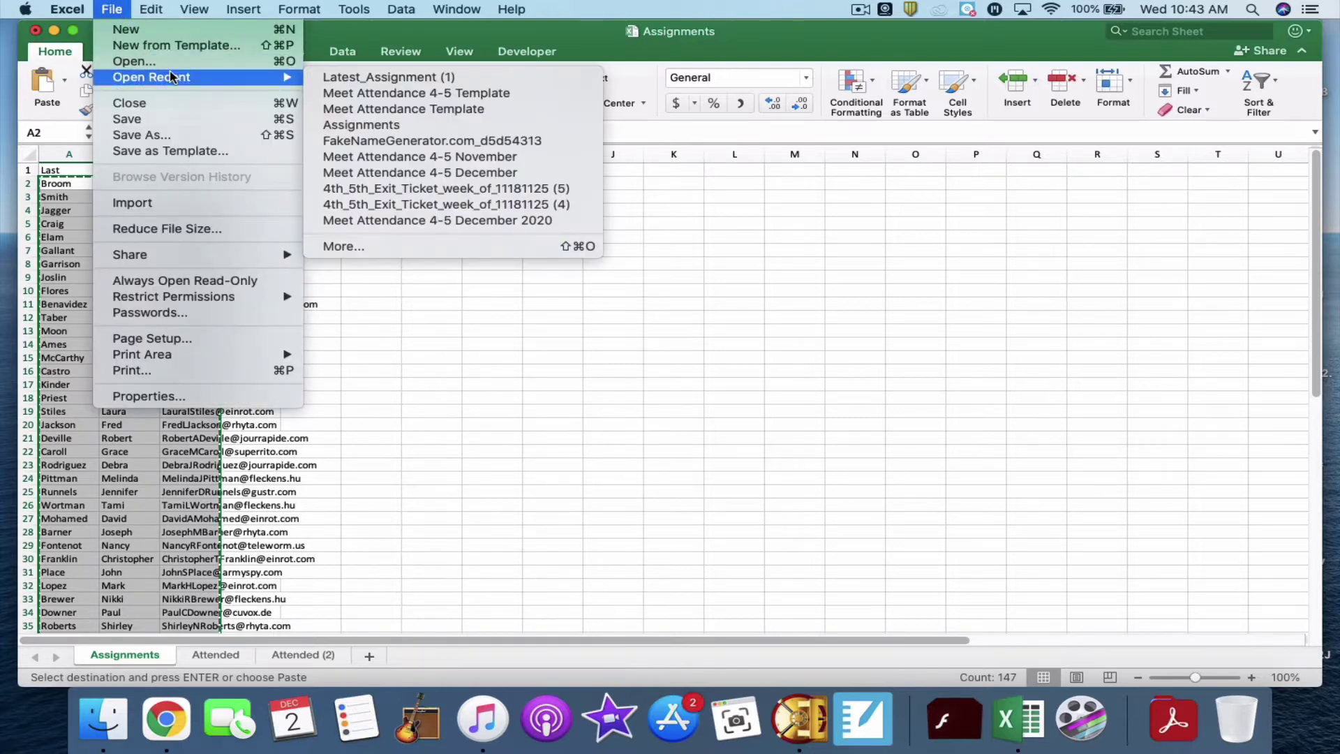
{"action": "left_click", "coordinate": [422, 109]}
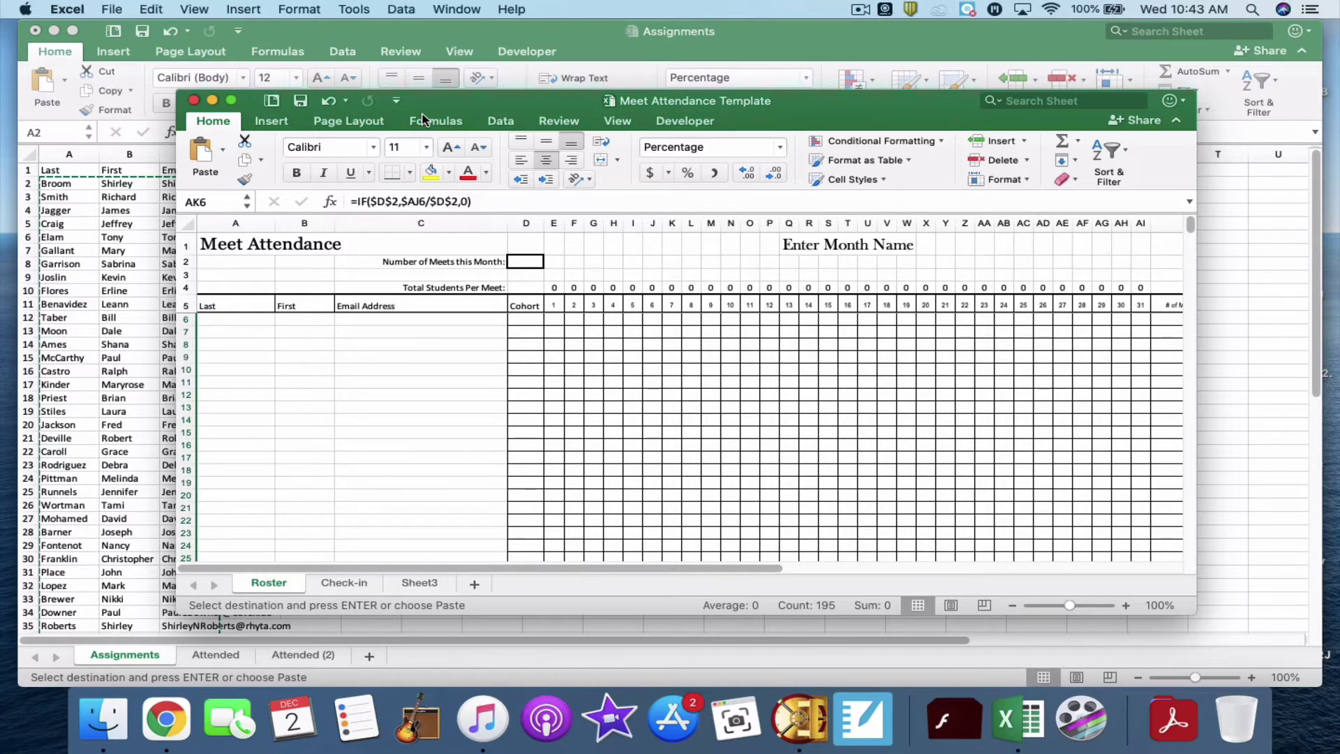
Save it to the Desktop as Meet Attendance 4-5 Template, replacing the existing file
{"action": "left_click", "coordinate": [113, 9]}
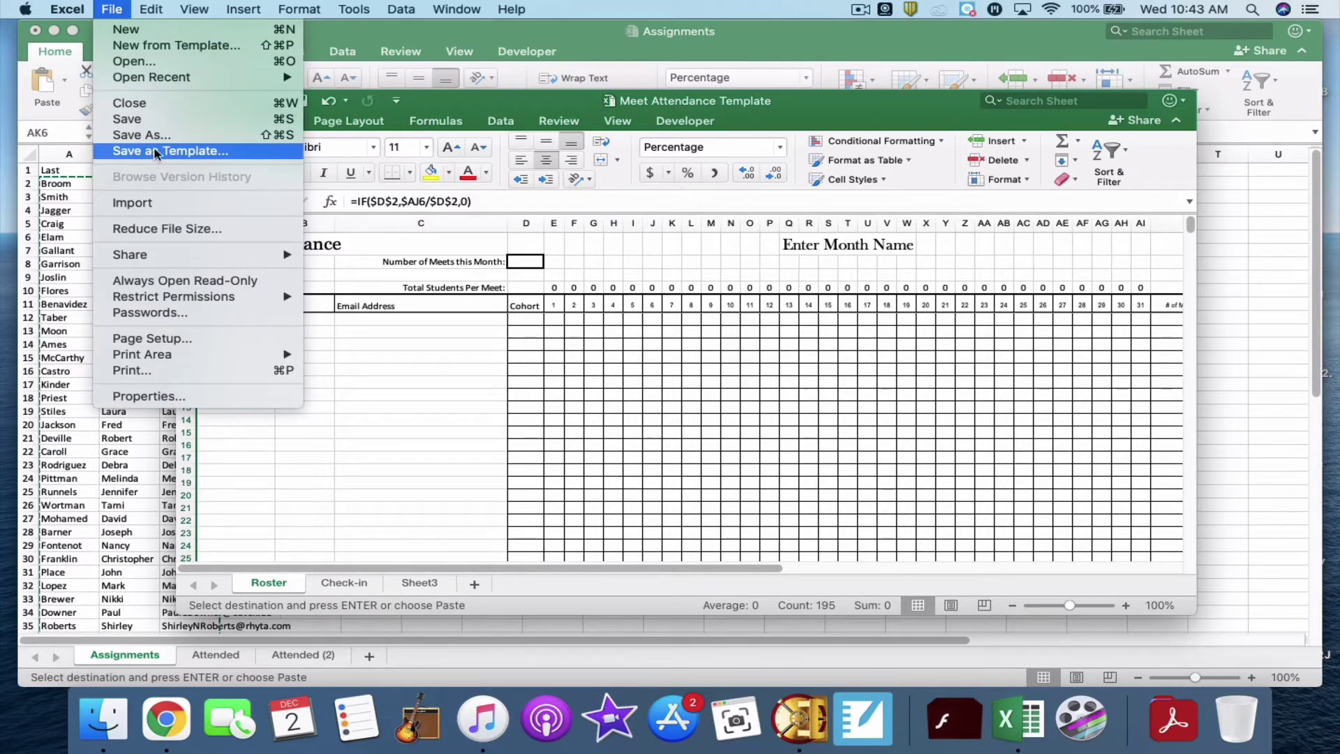
{"action": "left_click", "coordinate": [203, 135]}
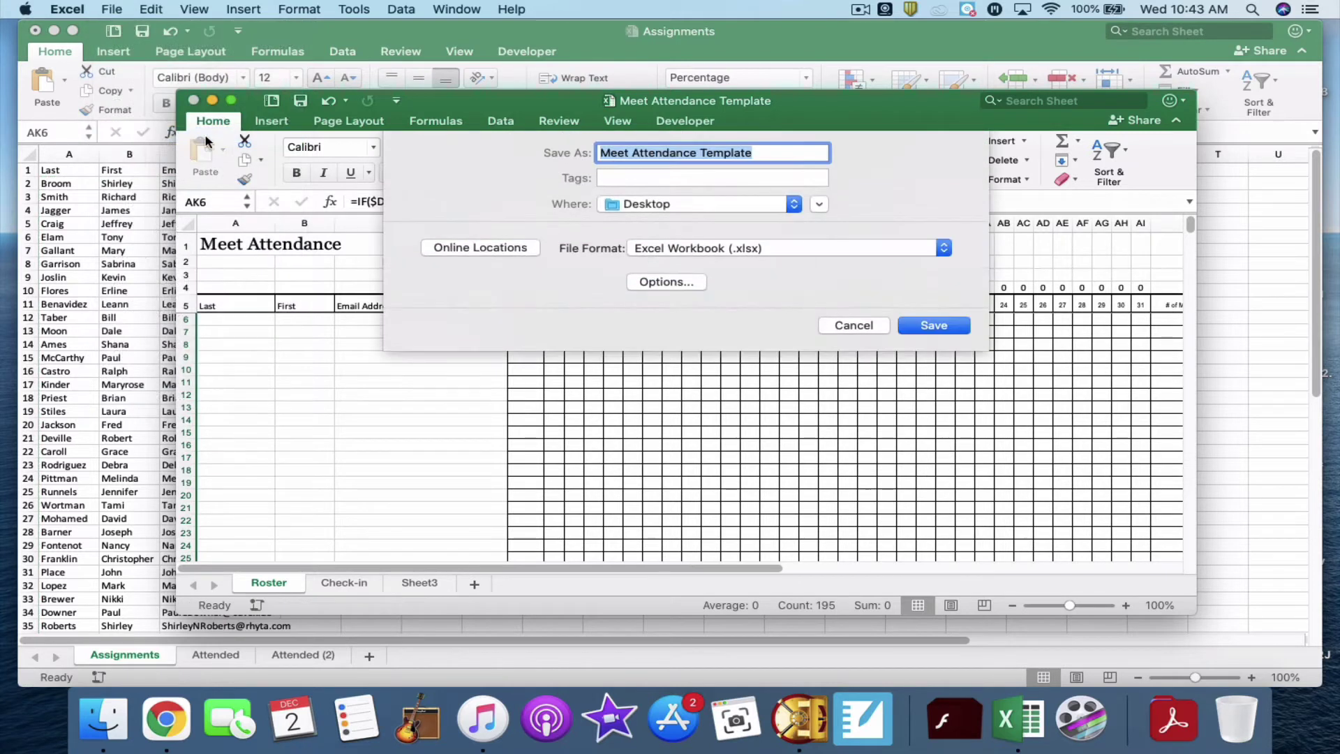
{"action": "left_click", "coordinate": [697, 153]}
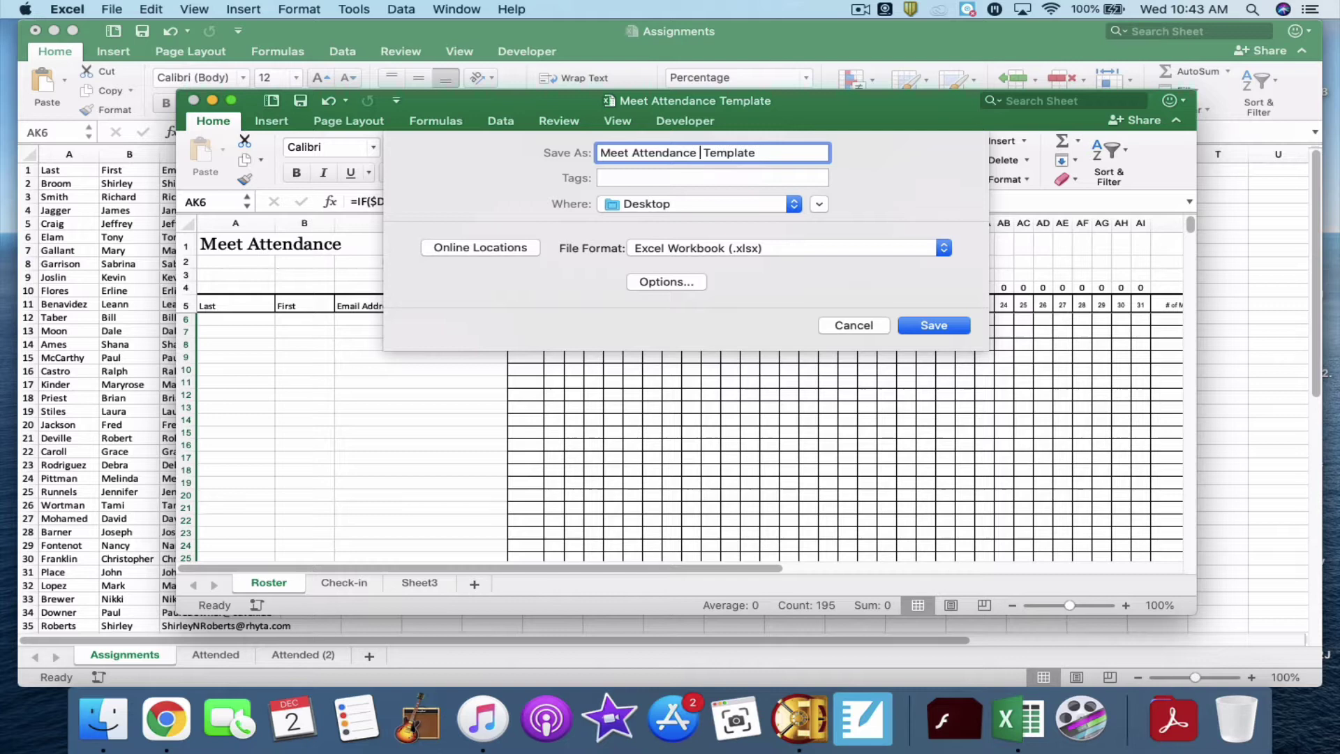
{"action": "type", "text": "4-5"}
{"action": "left_click", "coordinate": [935, 324]}
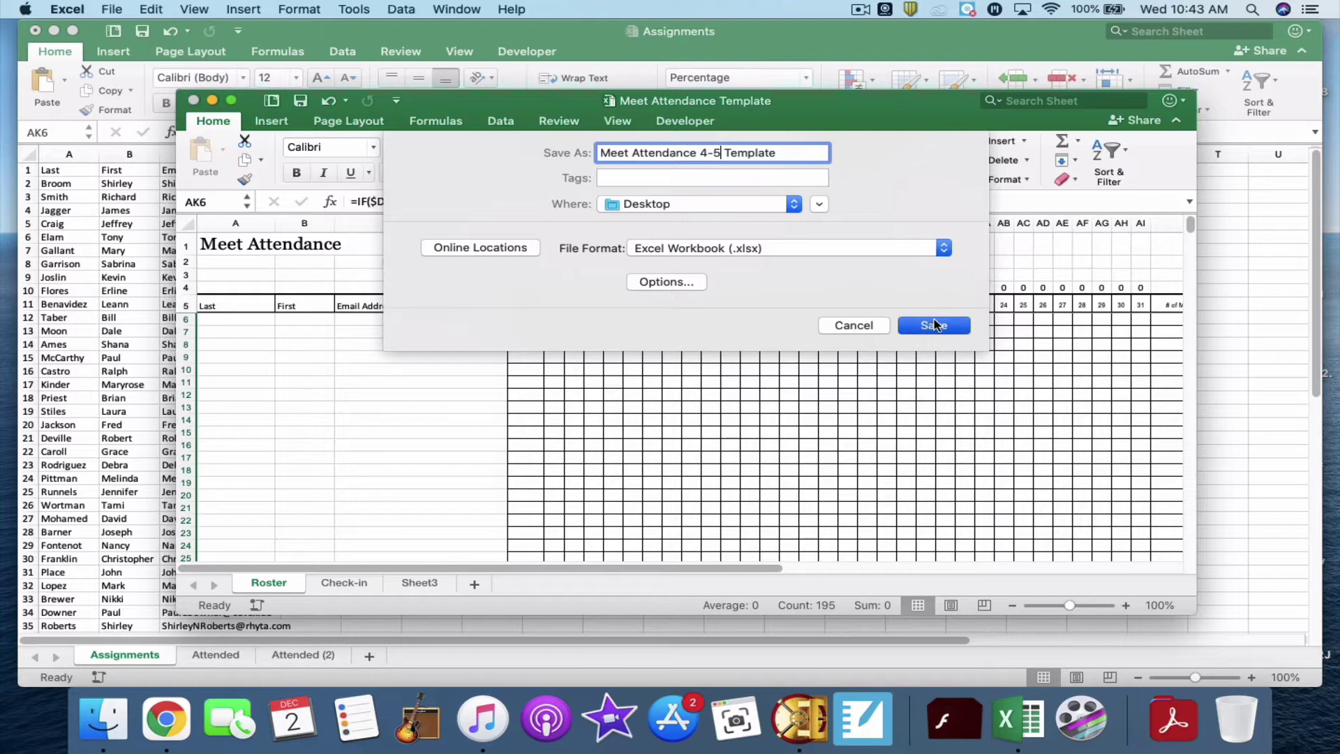
{"action": "left_click", "coordinate": [825, 236]}
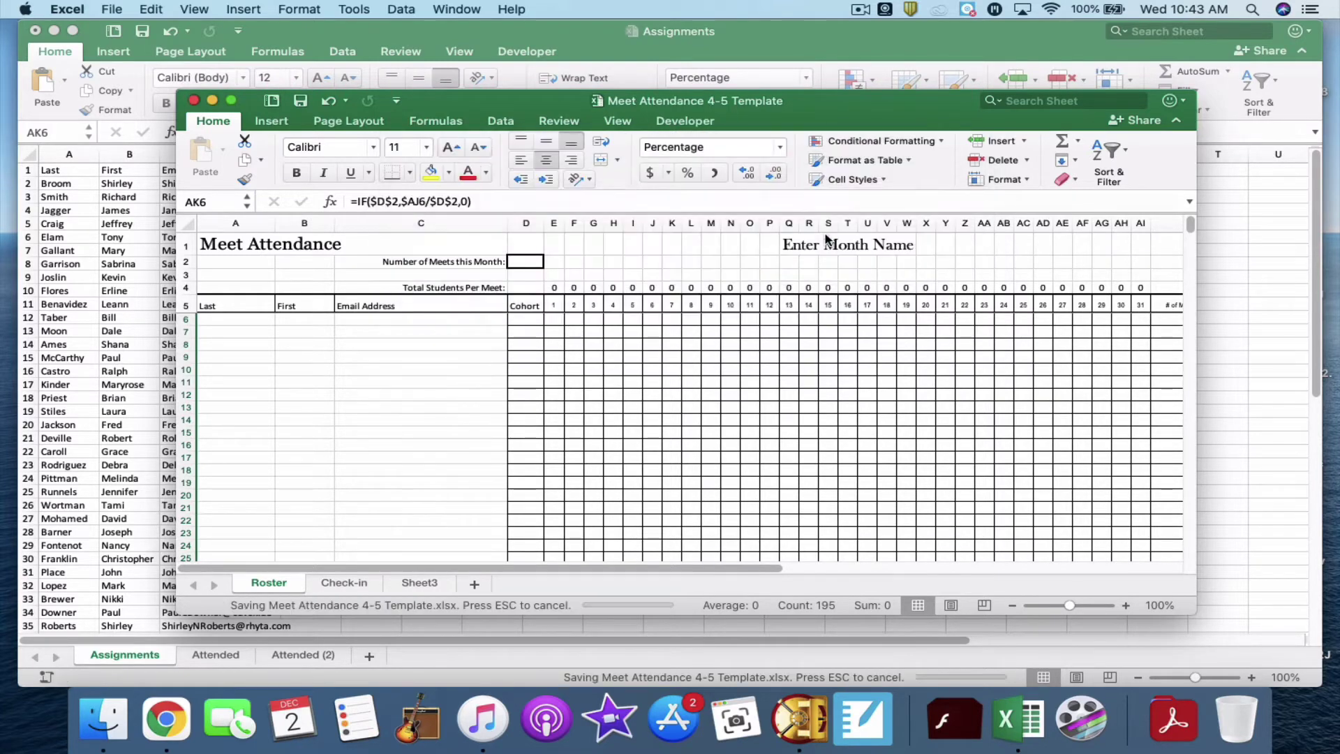
Copy the roster from the Assignments workbook and paste it into the template's Roster sheet at A6
{"action": "key", "text": "super+w"}
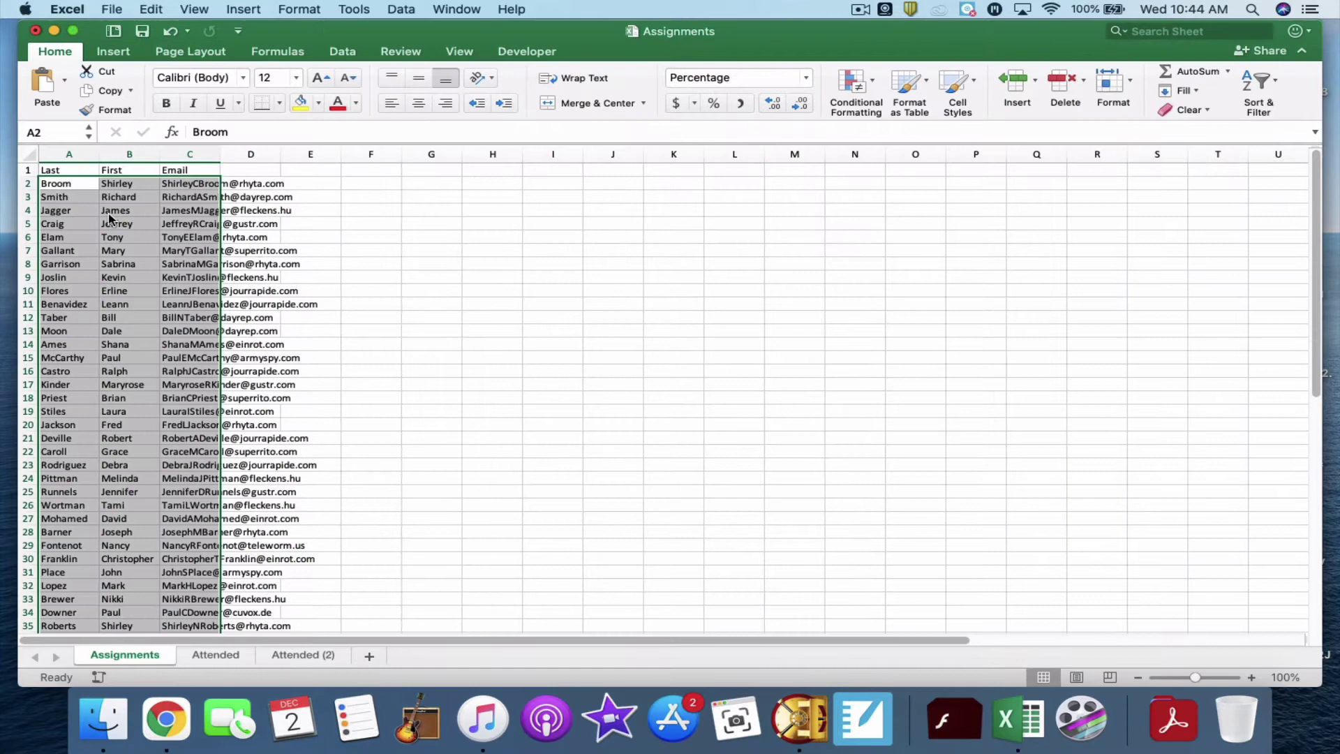
{"action": "key", "text": "super+c"}
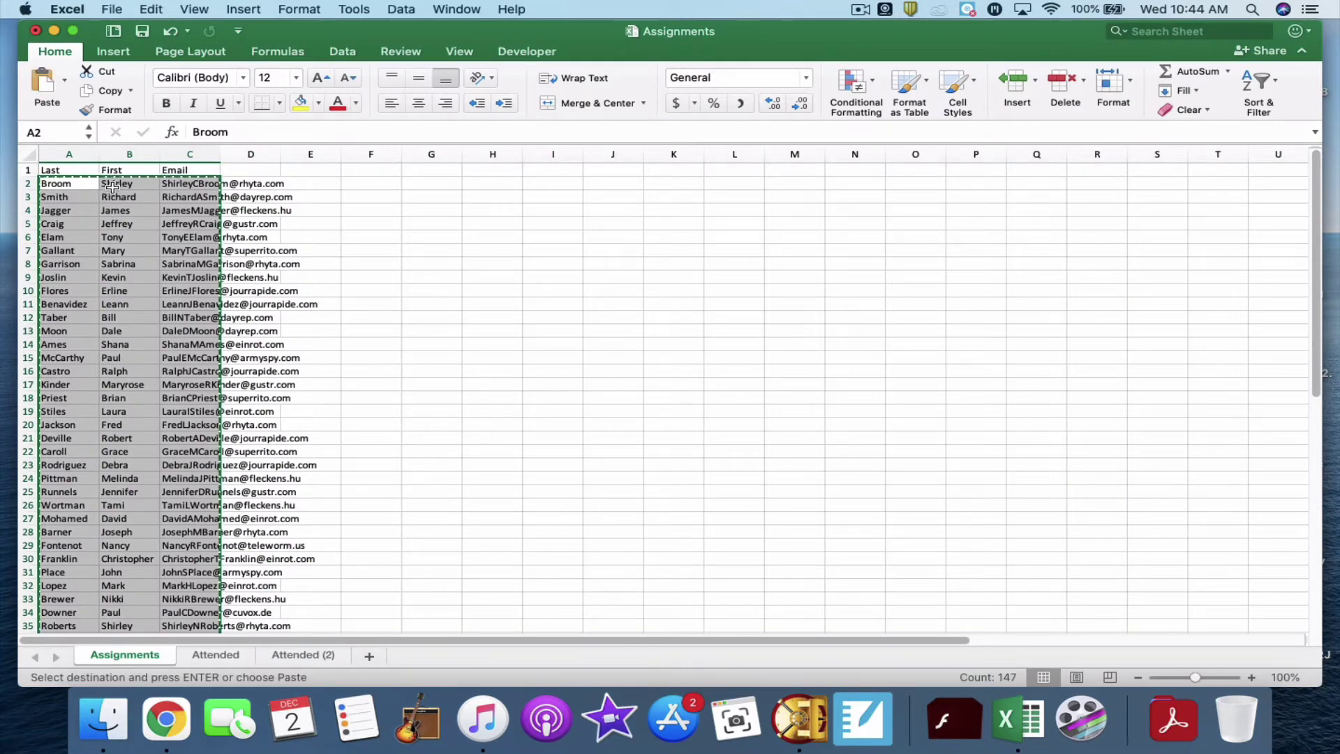
{"action": "left_click", "coordinate": [147, 12]}
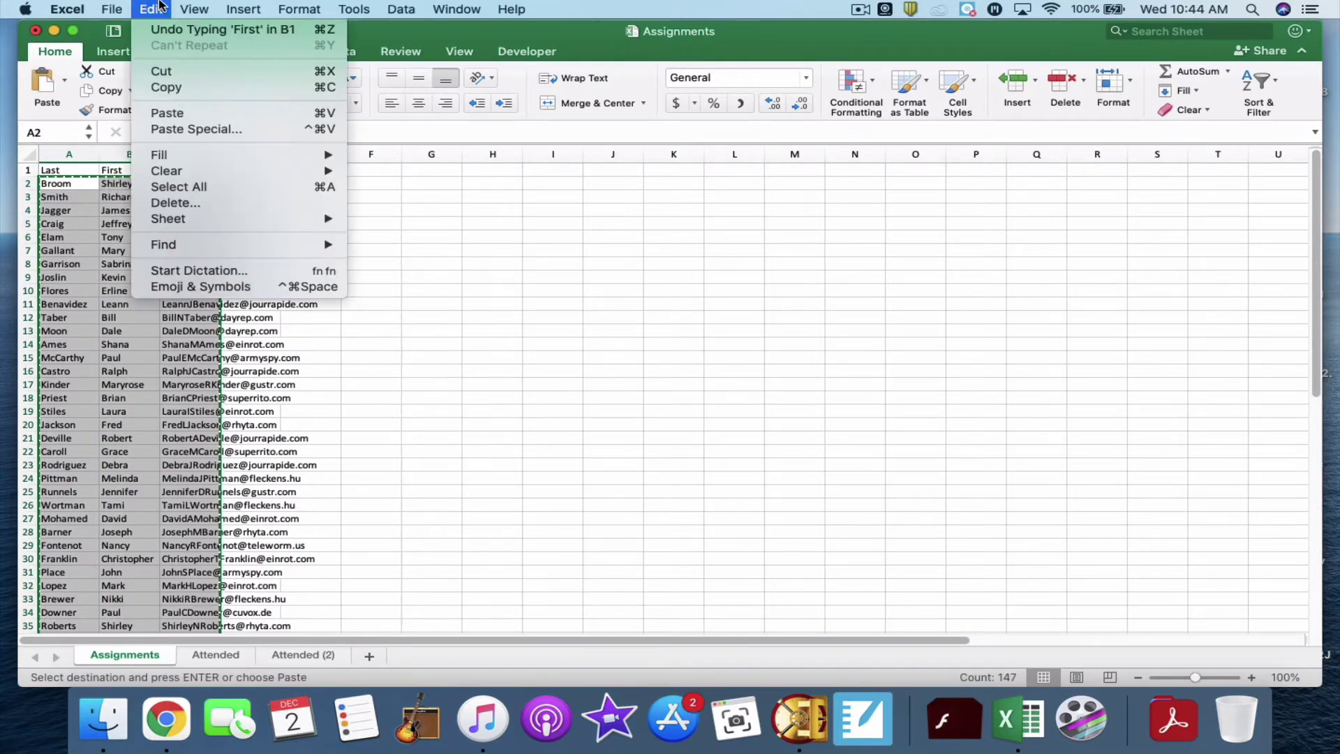
{"action": "left_click", "coordinate": [171, 88]}
{"action": "right_click", "coordinate": [1013, 702]}
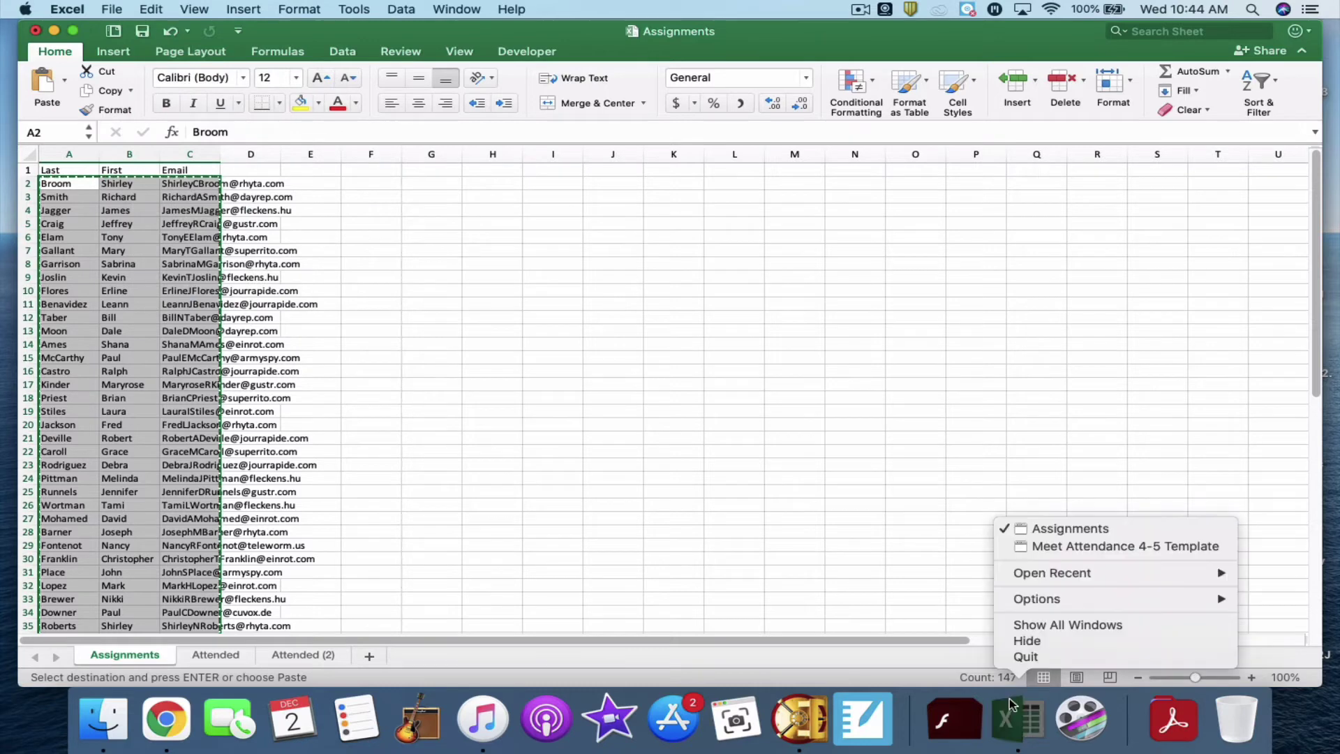
{"action": "left_click", "coordinate": [1047, 546]}
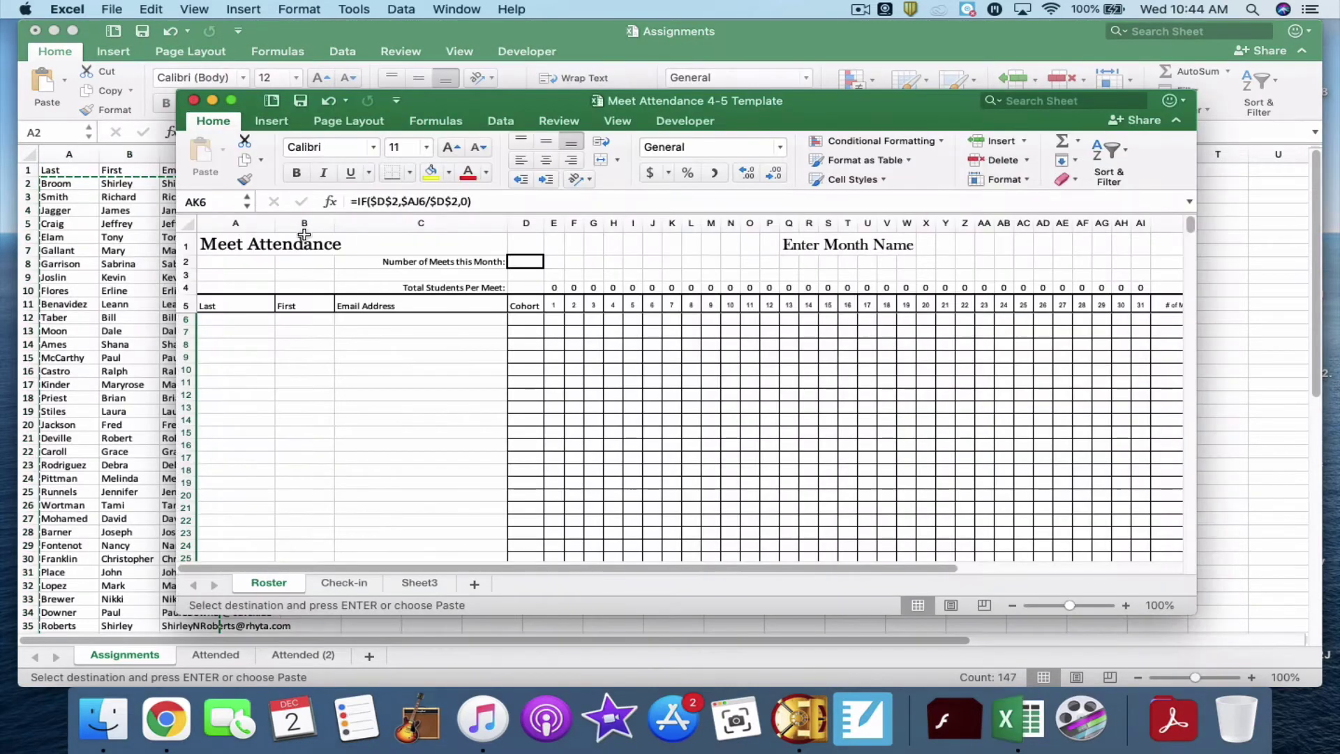
{"action": "left_click", "coordinate": [227, 319]}
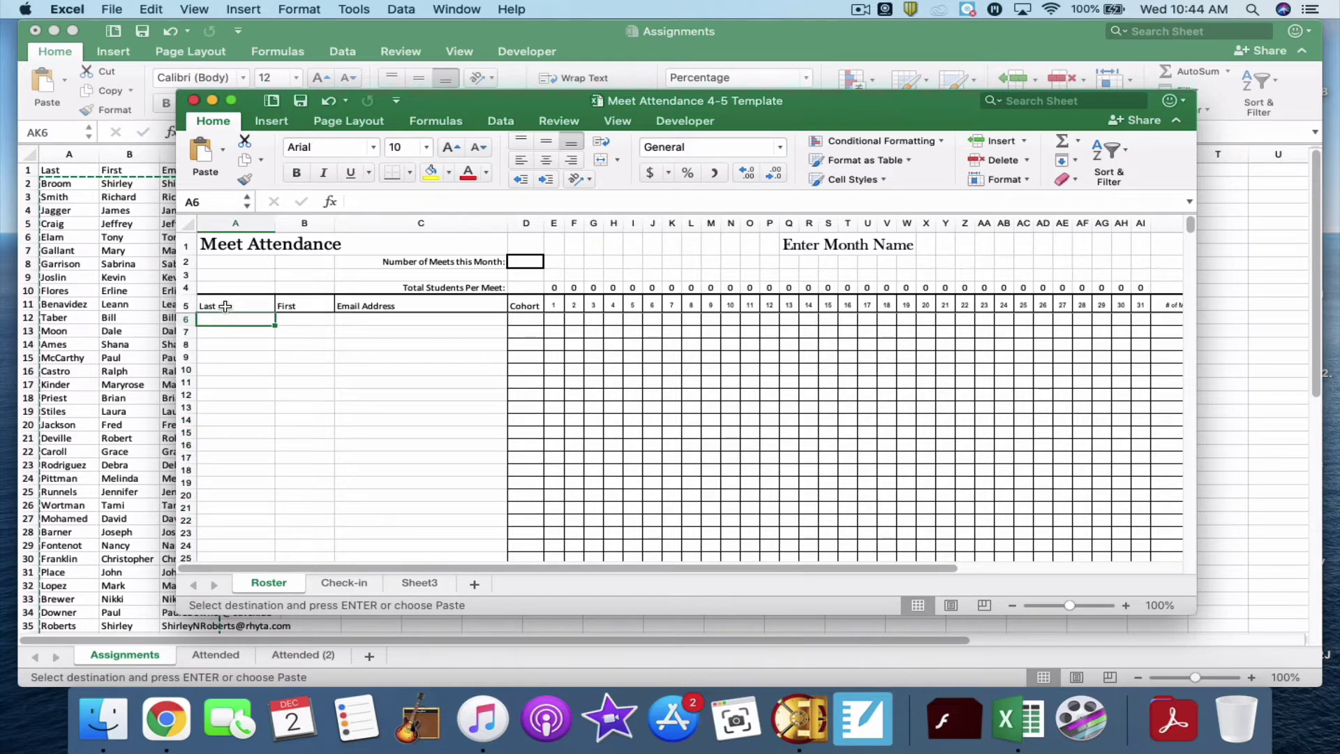
{"action": "key", "text": "cmd+v"}
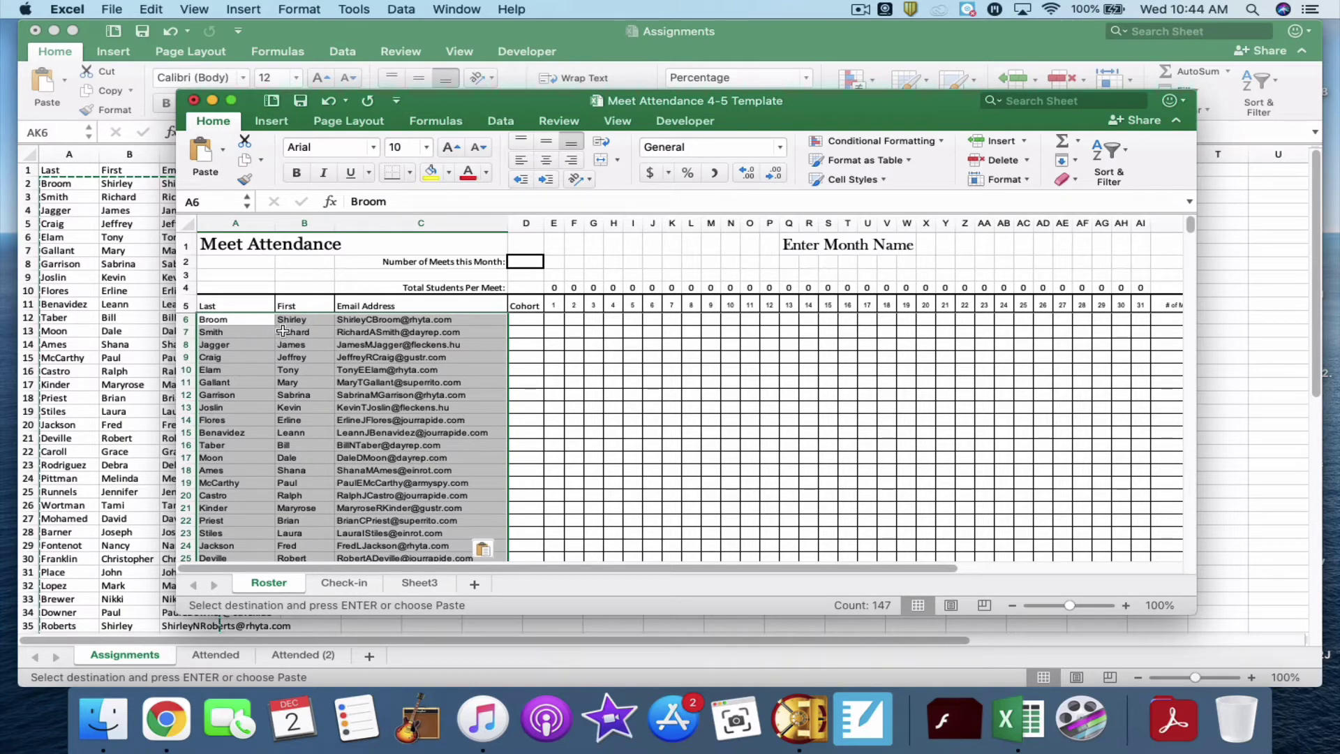
{"action": "left_click", "coordinate": [521, 318]}
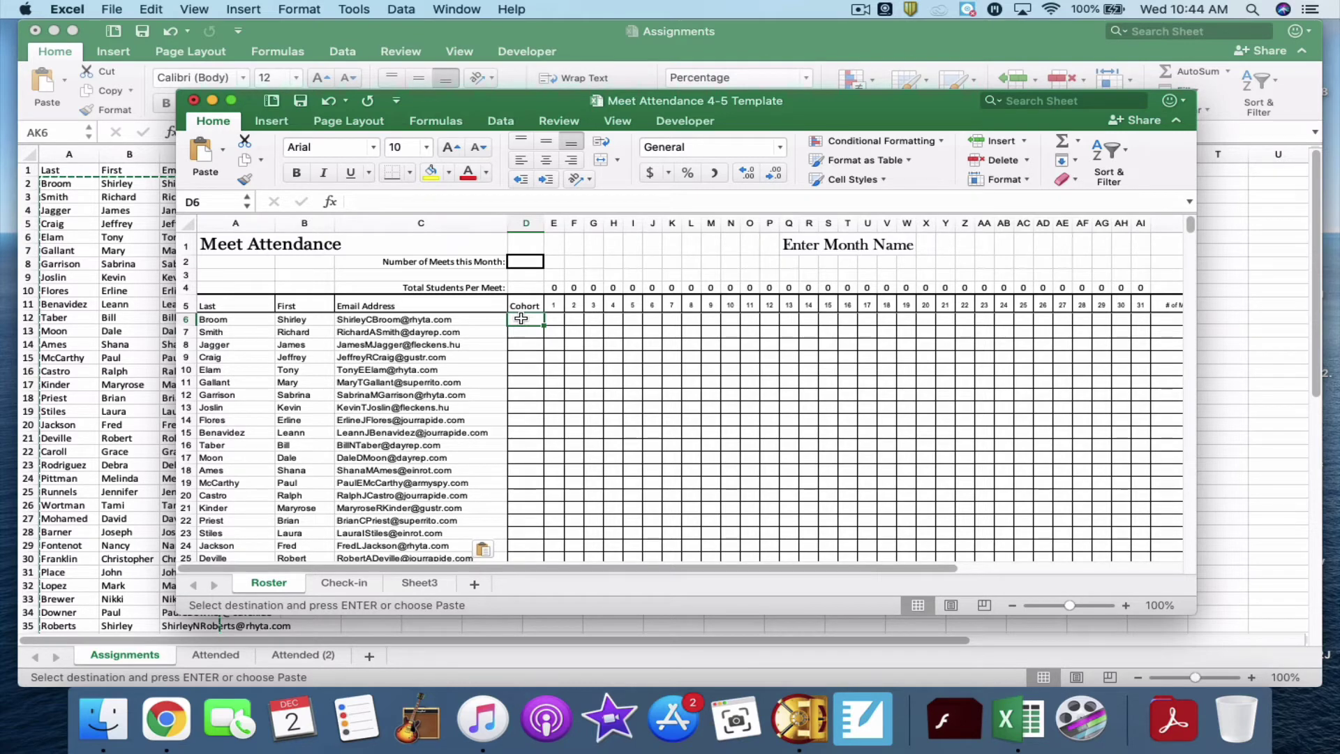
Undo the duplicate roster copy pasted below row 54
{"action": "scroll", "coordinate": [521, 318], "scroll_direction": "down", "scroll_amount": 14}
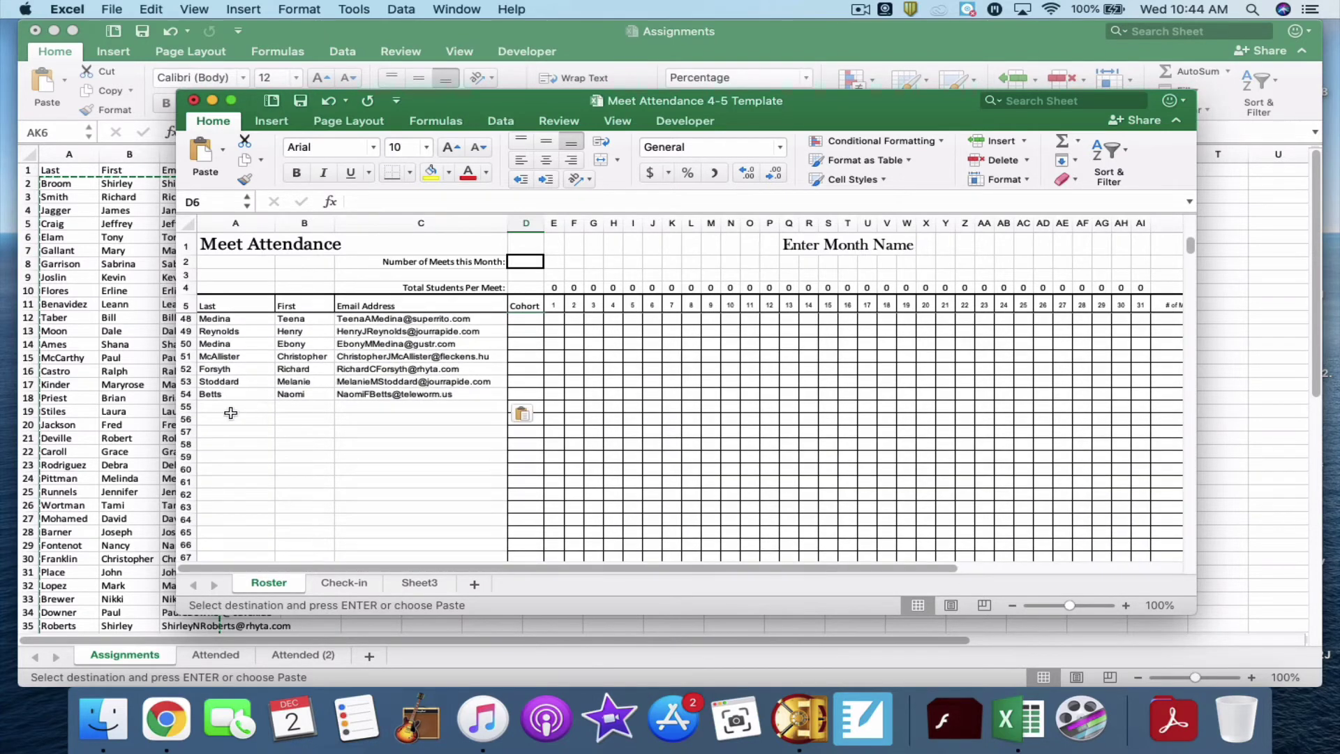
{"action": "left_click", "coordinate": [232, 409]}
{"action": "key", "text": "super+v"}
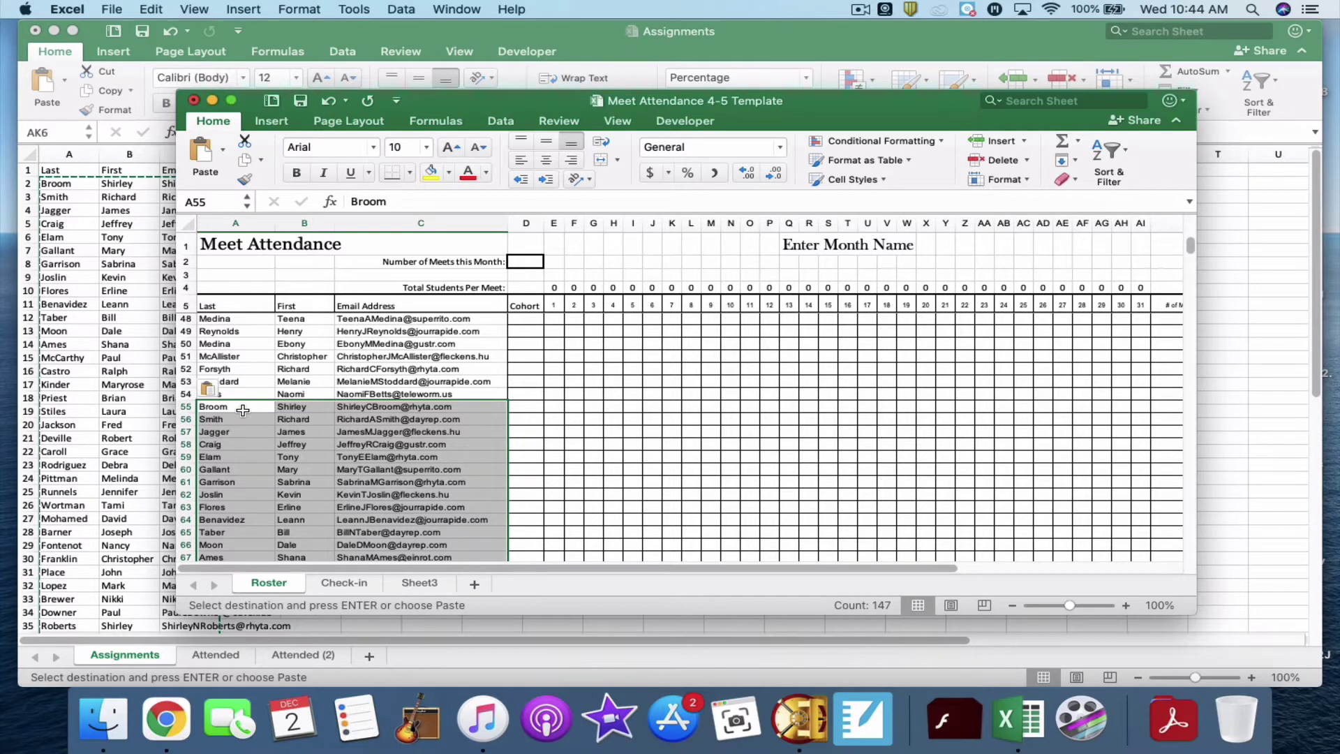
{"action": "key", "text": "super+c"}
{"action": "key", "text": "super+z"}
{"action": "scroll", "coordinate": [416, 426], "scroll_direction": "up", "scroll_amount": 14}
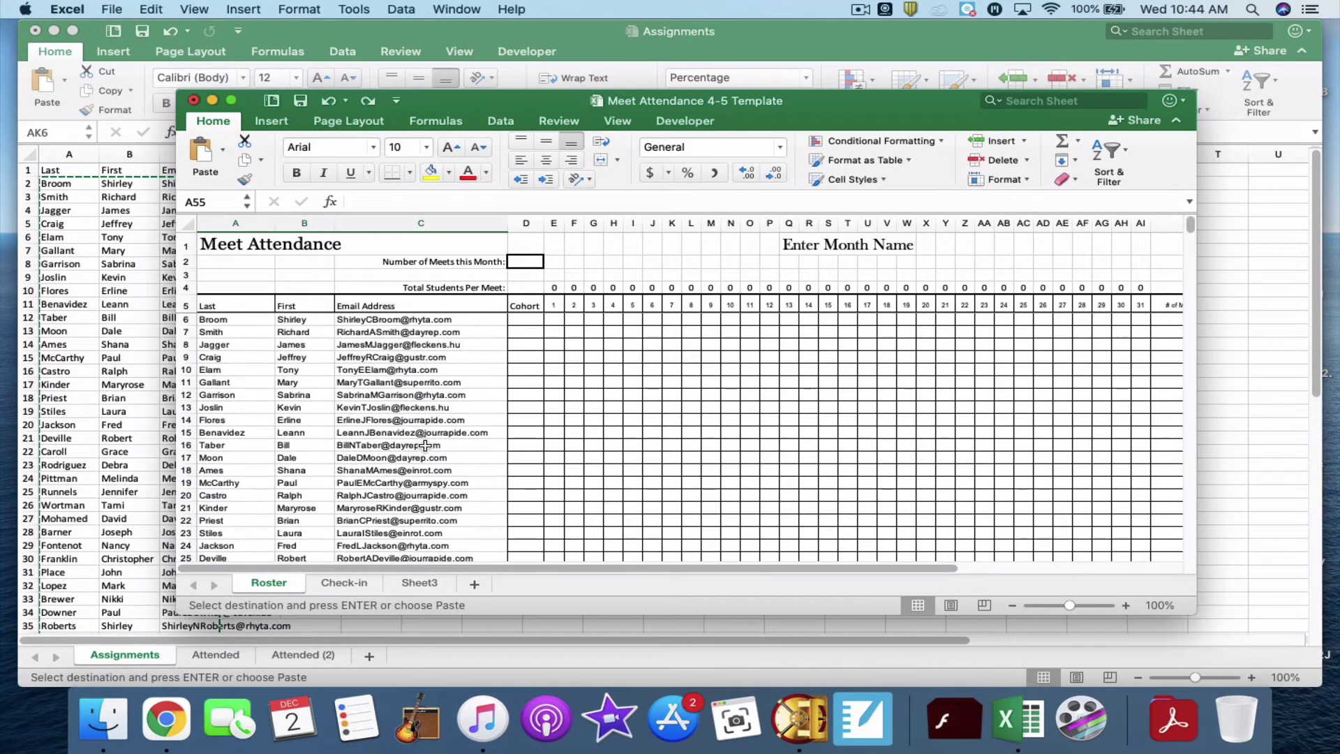
Enter A in D6 and fill it down the Cohort column to row 28
{"action": "left_click", "coordinate": [525, 321]}
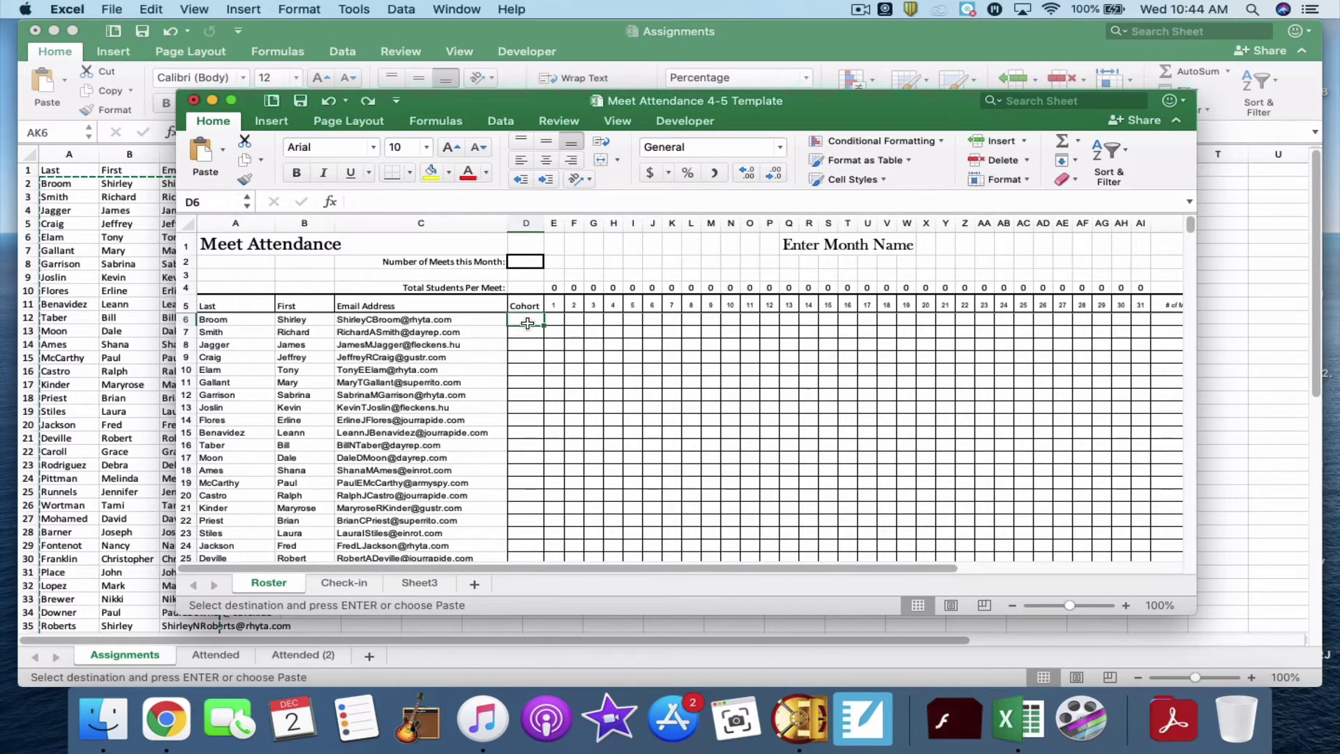
{"action": "type", "text": "A"}
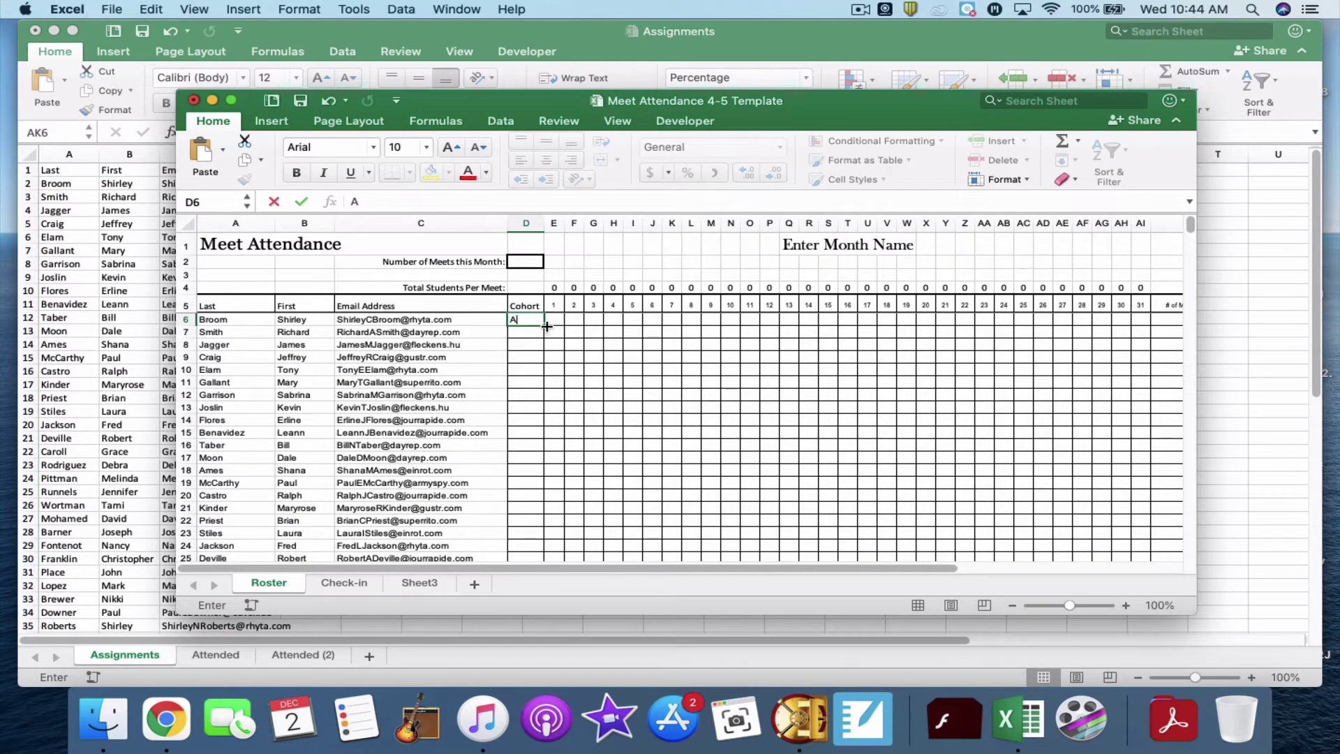
{"action": "left_click_drag", "start_coordinate": [547, 326], "coordinate": [526, 481]}
Enter B in D29 and fill it down the Cohort column to row 54
{"action": "scroll", "coordinate": [530, 488], "scroll_direction": "down", "scroll_amount": 2}
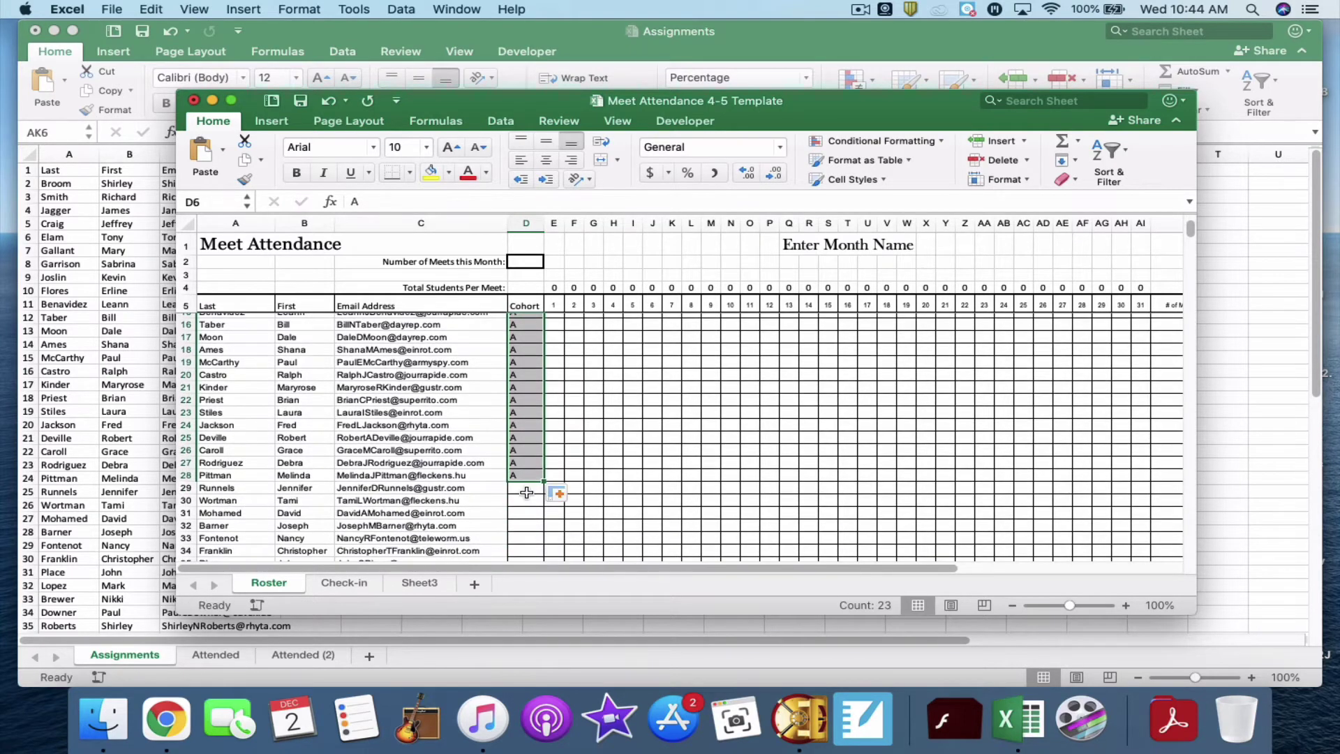
{"action": "left_click", "coordinate": [527, 491]}
{"action": "key", "text": "super+b"}
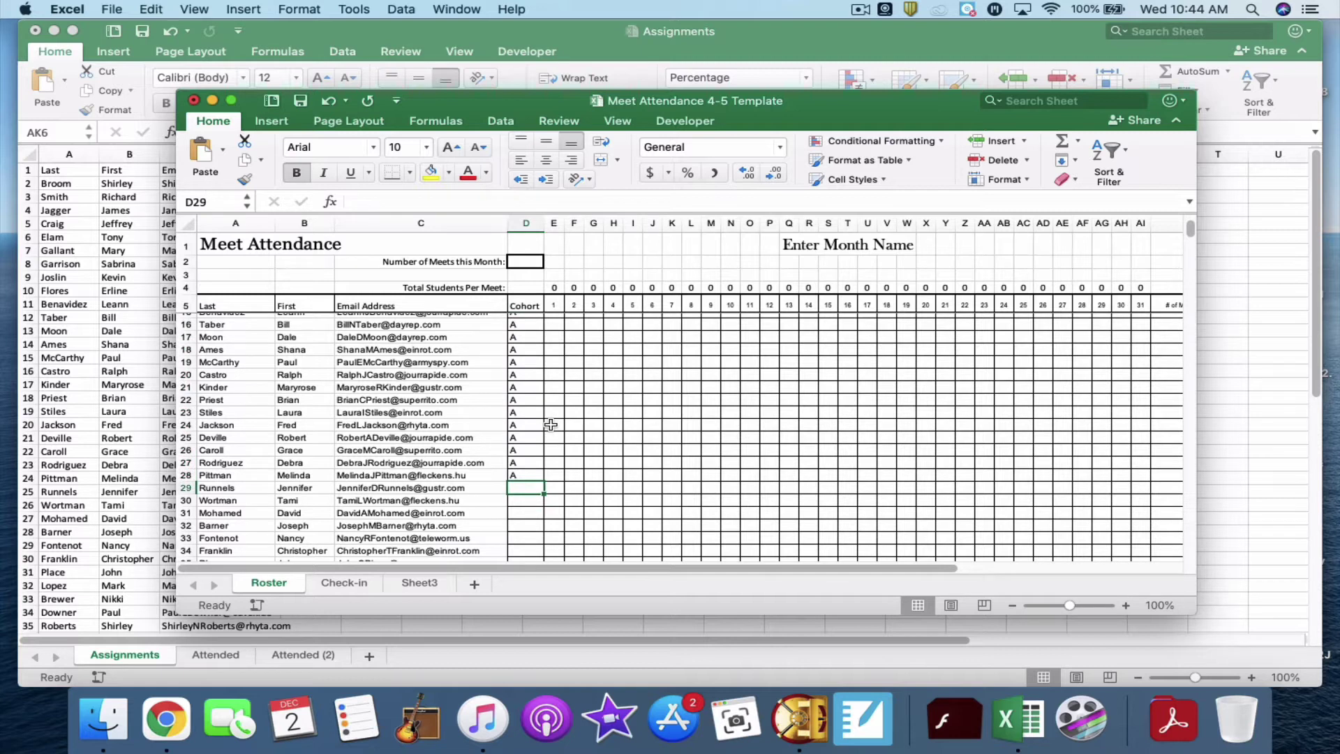
{"action": "type", "text": "b"}
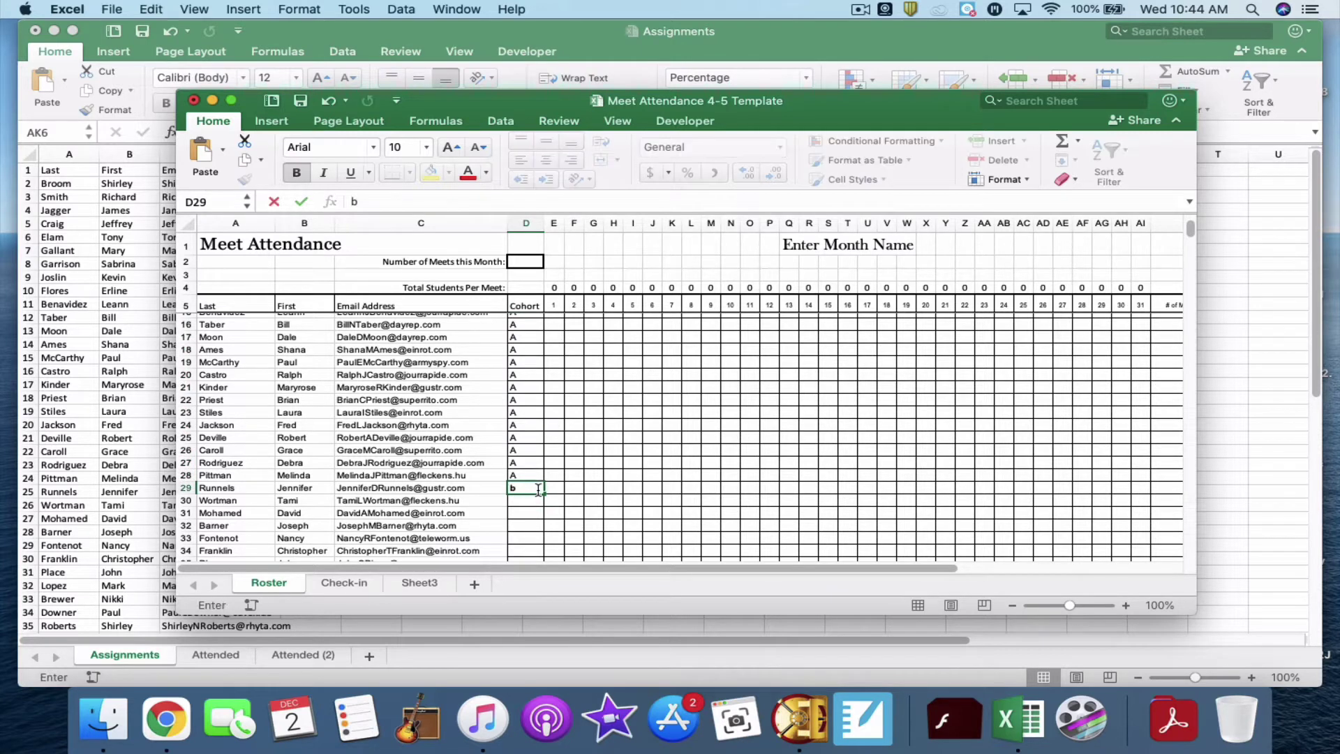
{"action": "key", "text": "BackSpace"}
{"action": "type", "text": "B"}
{"action": "key", "text": "Return"}
{"action": "left_click", "coordinate": [538, 488]}
{"action": "mouse_move", "coordinate": [547, 491]}
{"action": "left_mouse_down"}
{"action": "mouse_move", "coordinate": [551, 555]}
{"action": "mouse_move", "coordinate": [536, 573]}
{"action": "mouse_move", "coordinate": [533, 475]}
{"action": "left_mouse_up"}
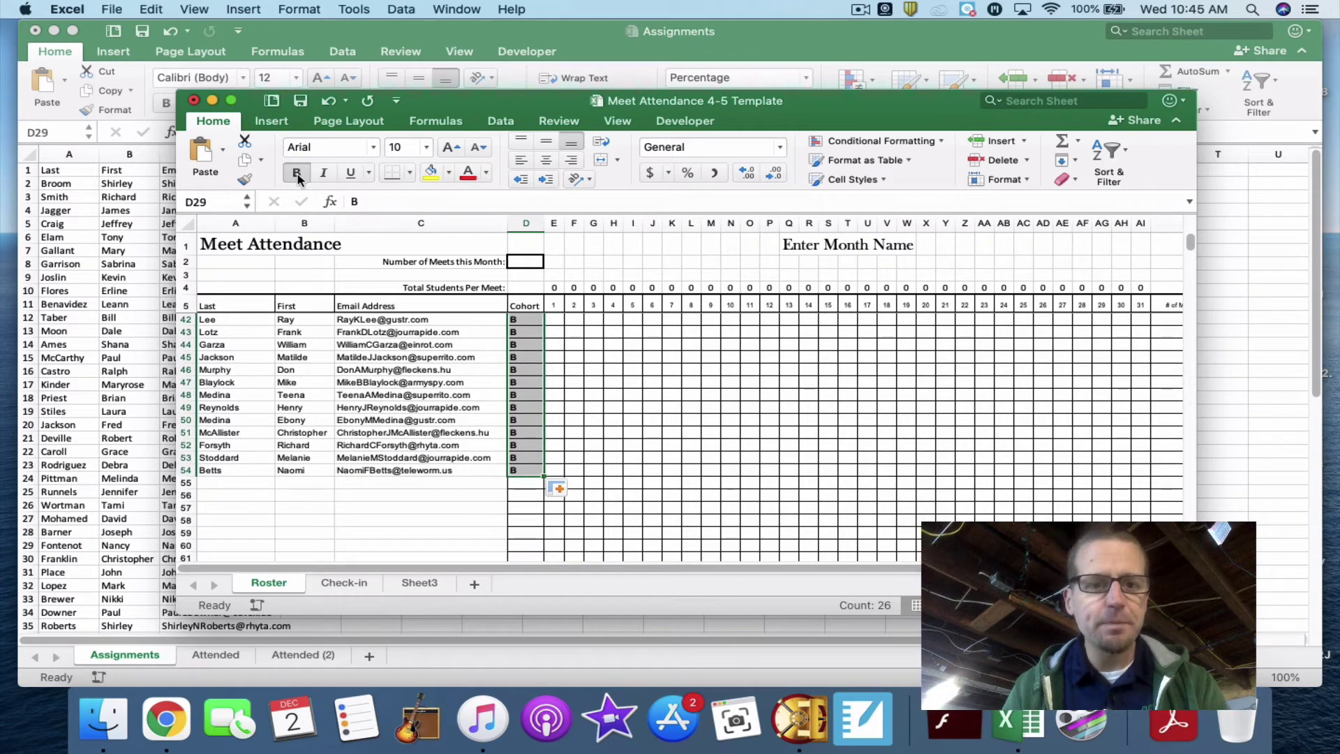
{"action": "scroll", "coordinate": [486, 470], "scroll_direction": "up", "scroll_amount": 2}
{"action": "scroll", "coordinate": [486, 470], "scroll_direction": "up", "scroll_amount": 10}
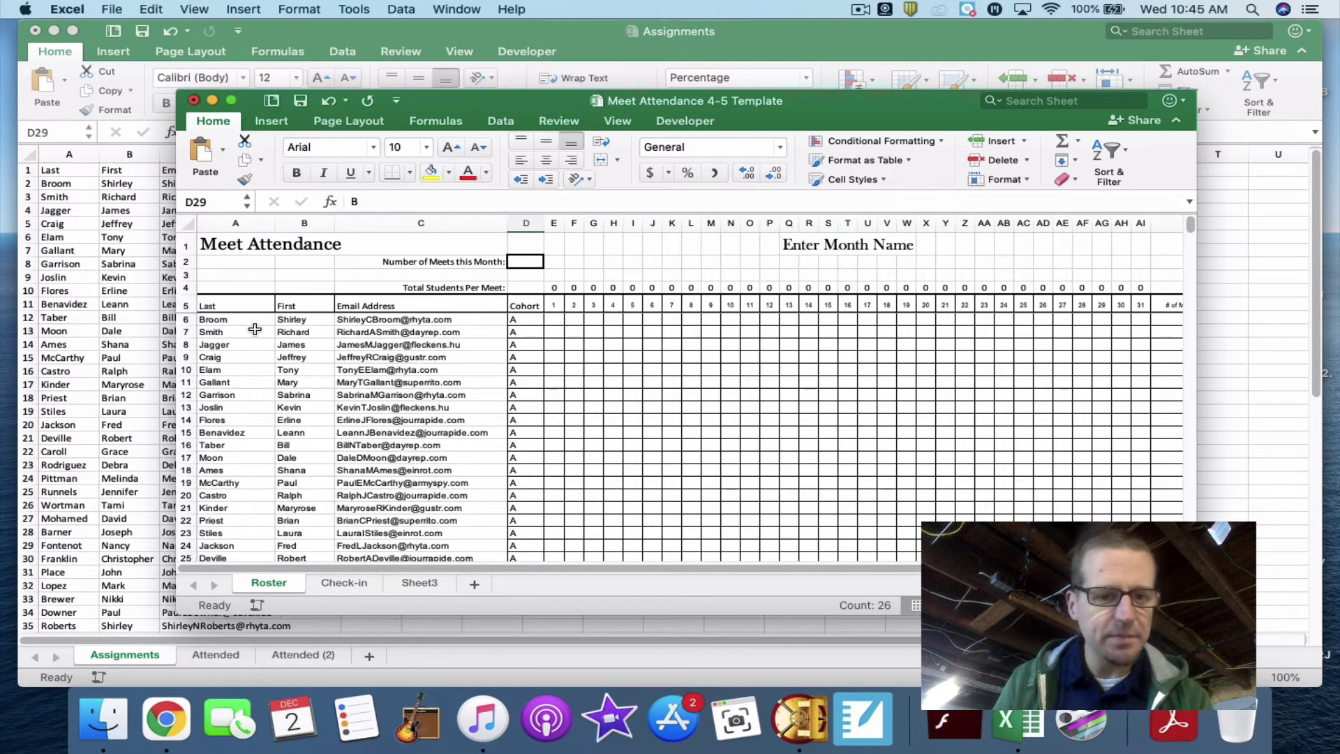
{"action": "left_click", "coordinate": [255, 323]}
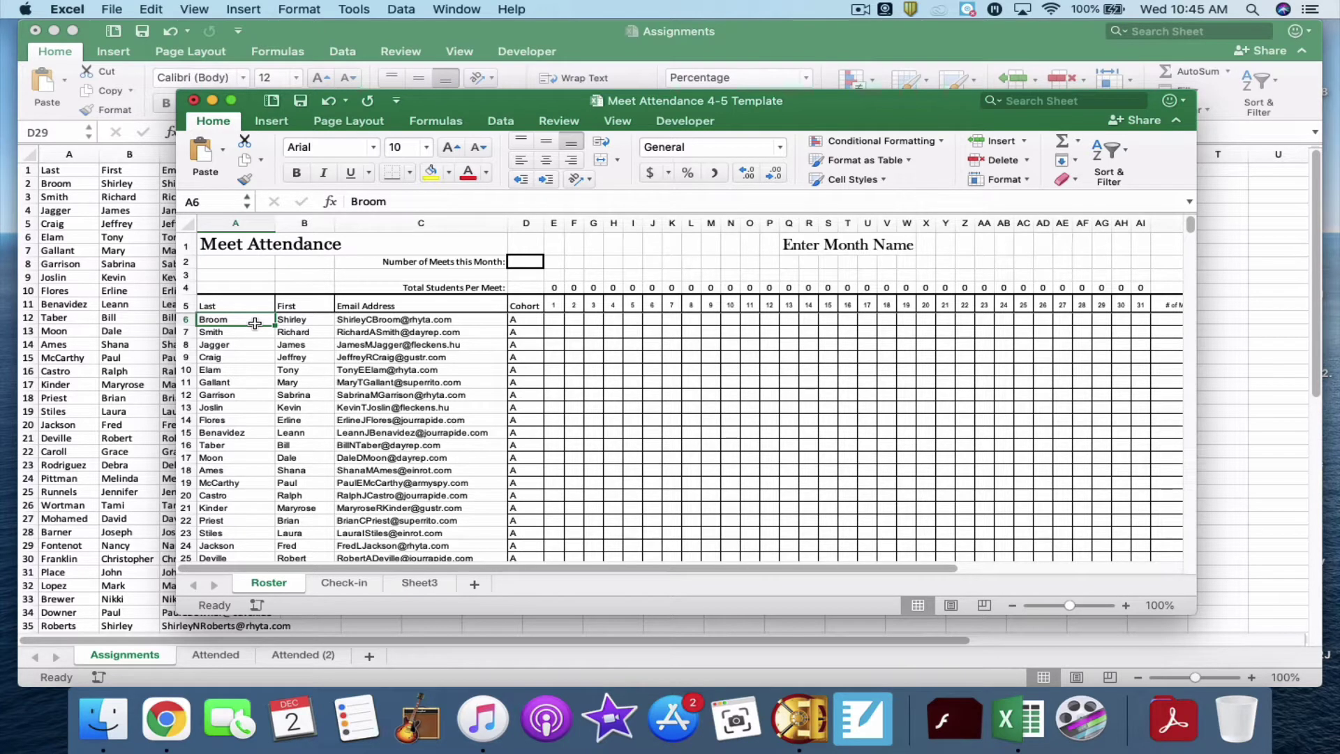
Select A6:D54, covering last name, first name, email and Cohort for all students
{"action": "left_click_drag", "start_coordinate": [254, 323], "coordinate": [513, 445]}
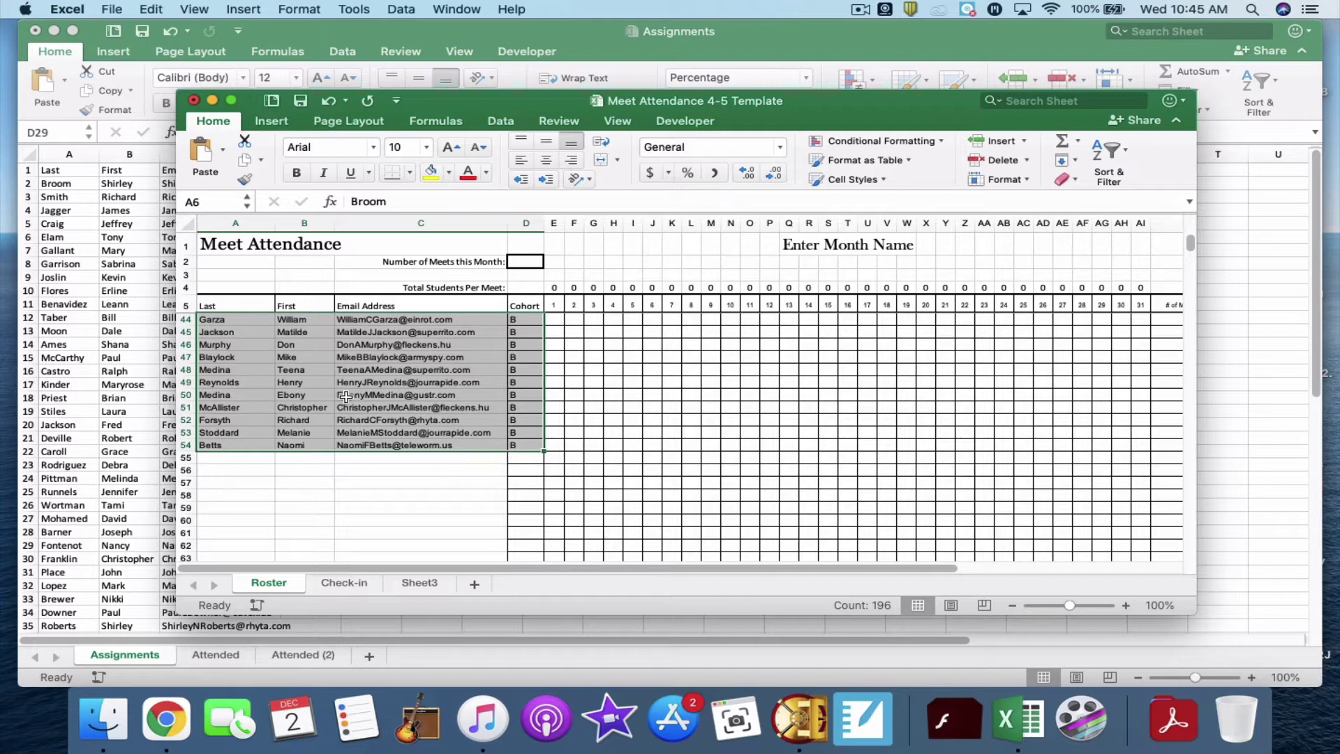
{"action": "scroll", "coordinate": [342, 399], "scroll_direction": "up", "scroll_amount": 10}
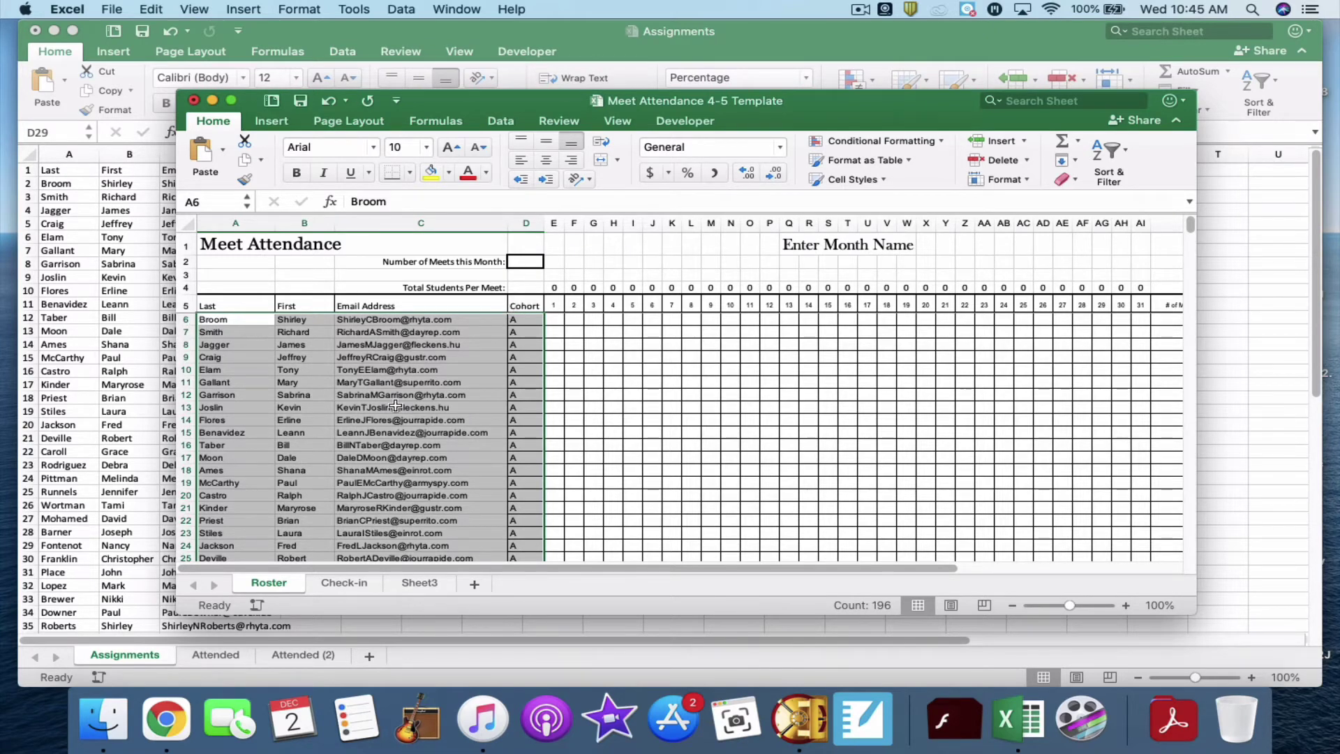
{"action": "scroll", "coordinate": [396, 406], "scroll_direction": "down", "scroll_amount": 4}
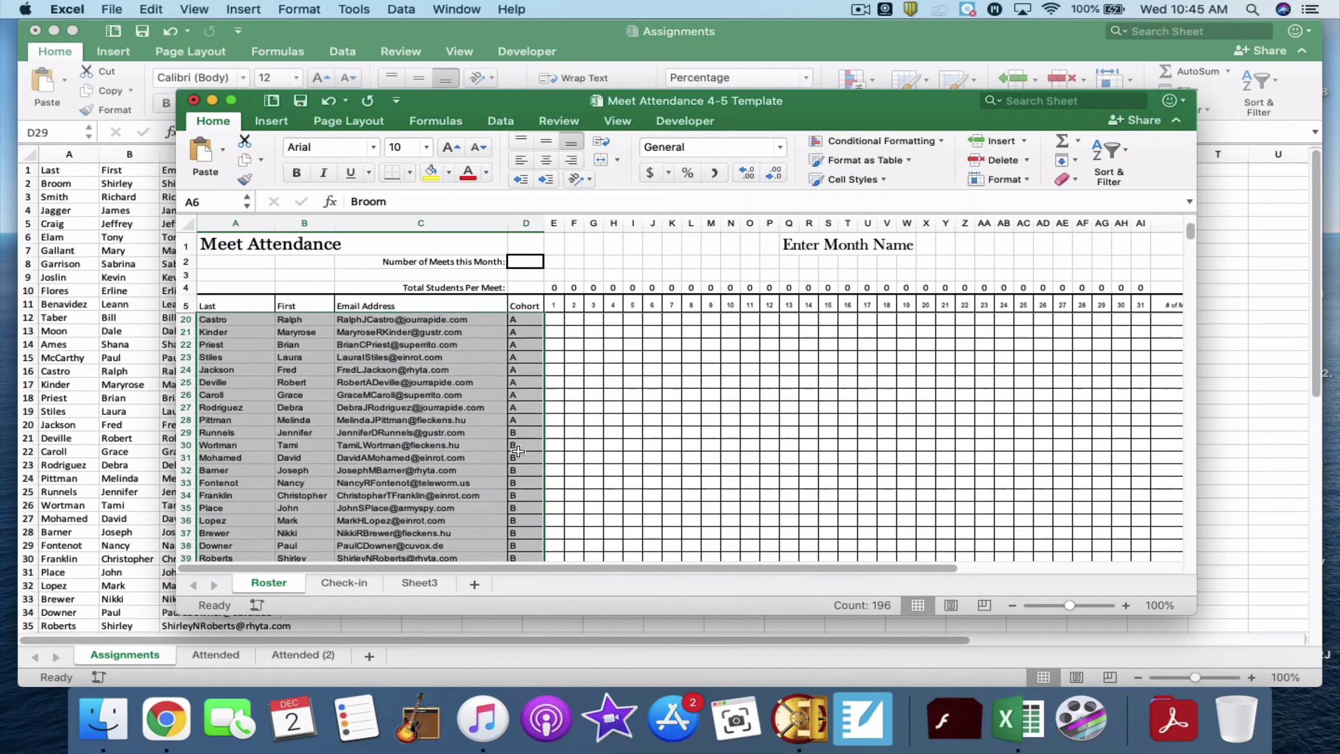
{"action": "scroll", "coordinate": [518, 451], "scroll_direction": "up", "scroll_amount": 4}
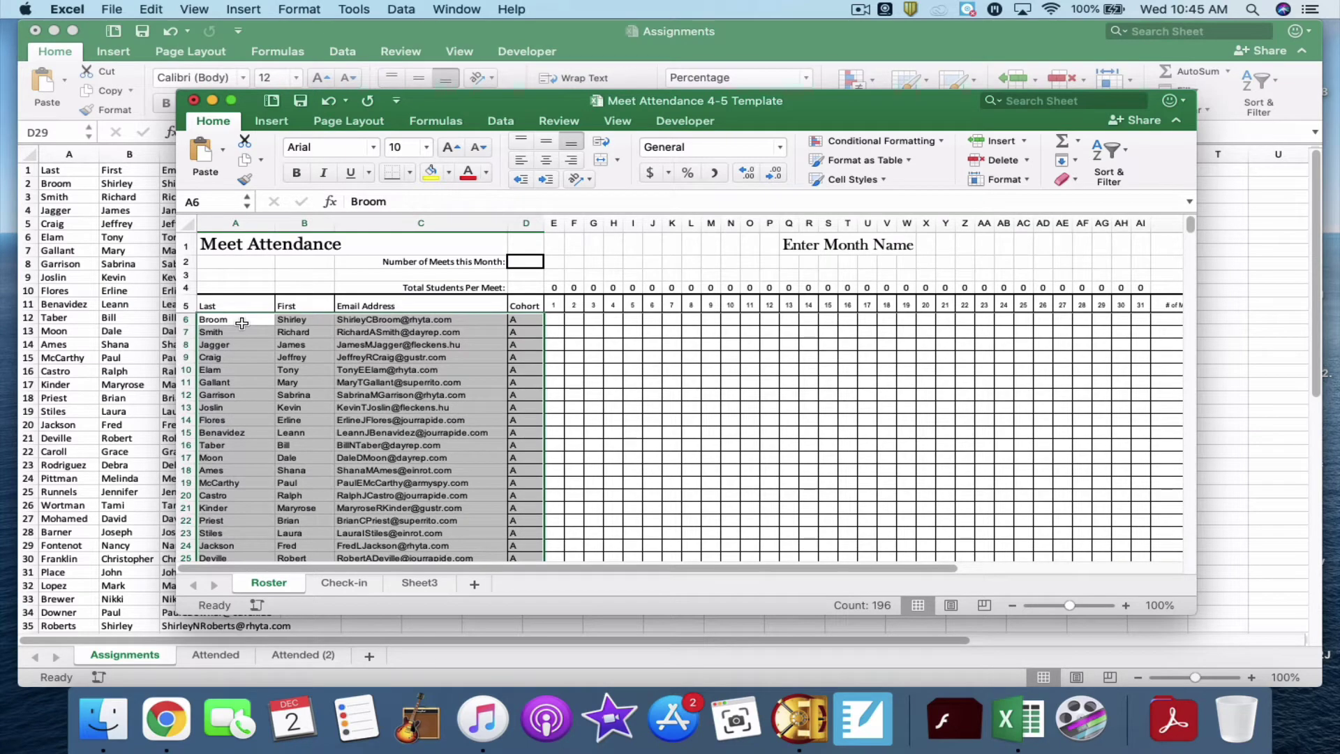
{"action": "left_click", "coordinate": [436, 229]}
Sort the roster by Cohort, then by Last name A to Z
{"action": "left_click", "coordinate": [501, 123]}
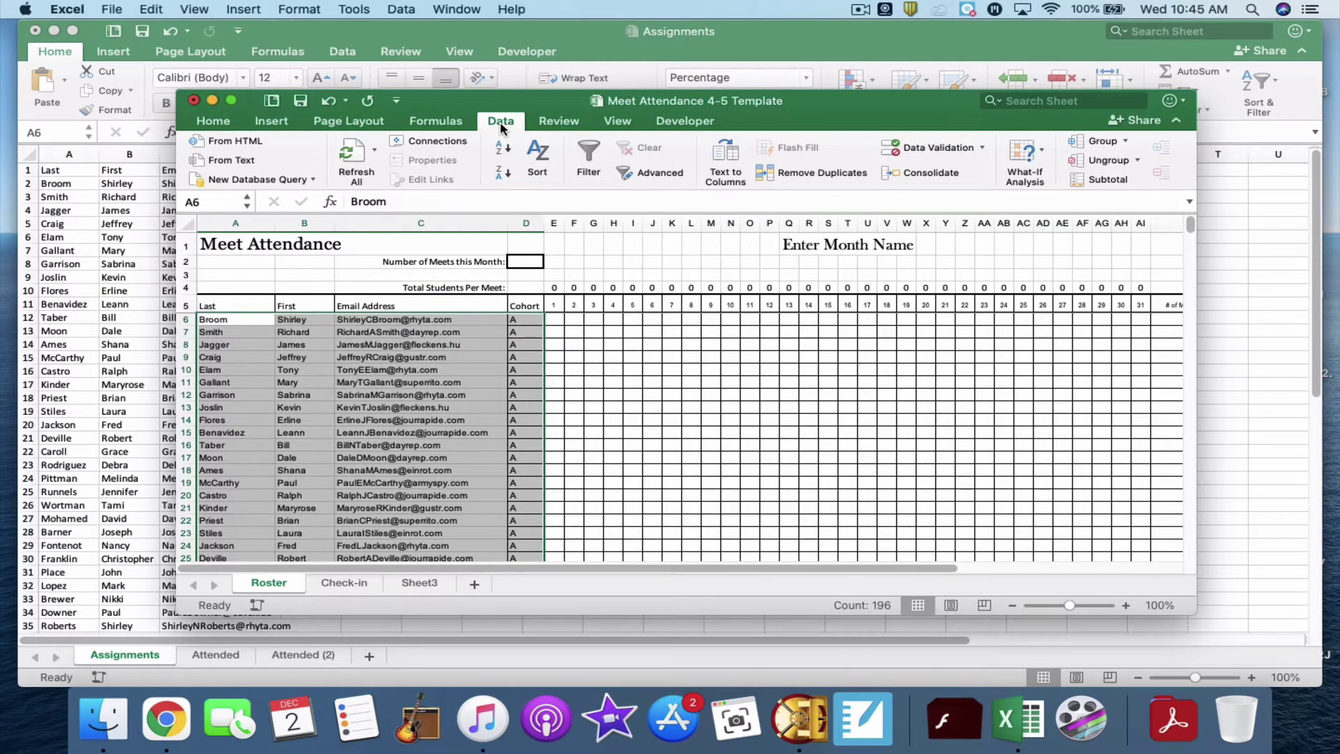
{"action": "left_click", "coordinate": [529, 147]}
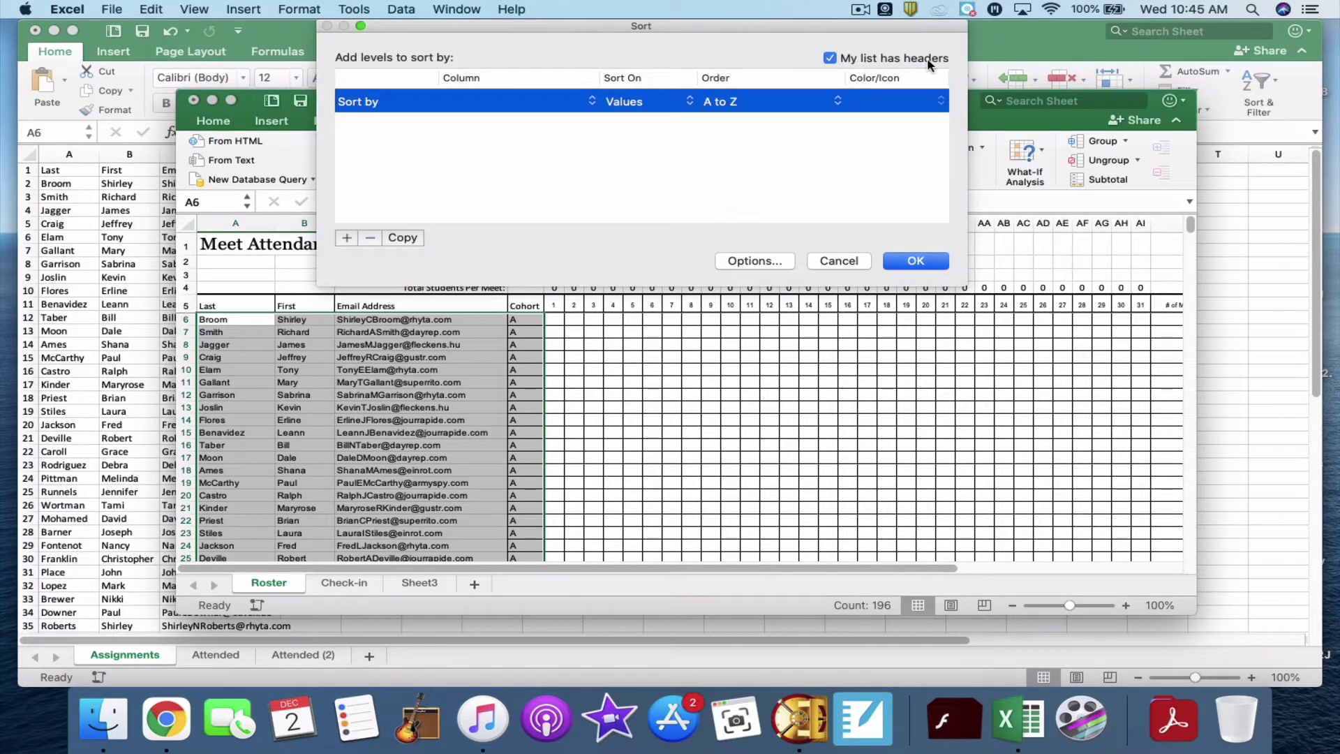
{"action": "left_click", "coordinate": [518, 107]}
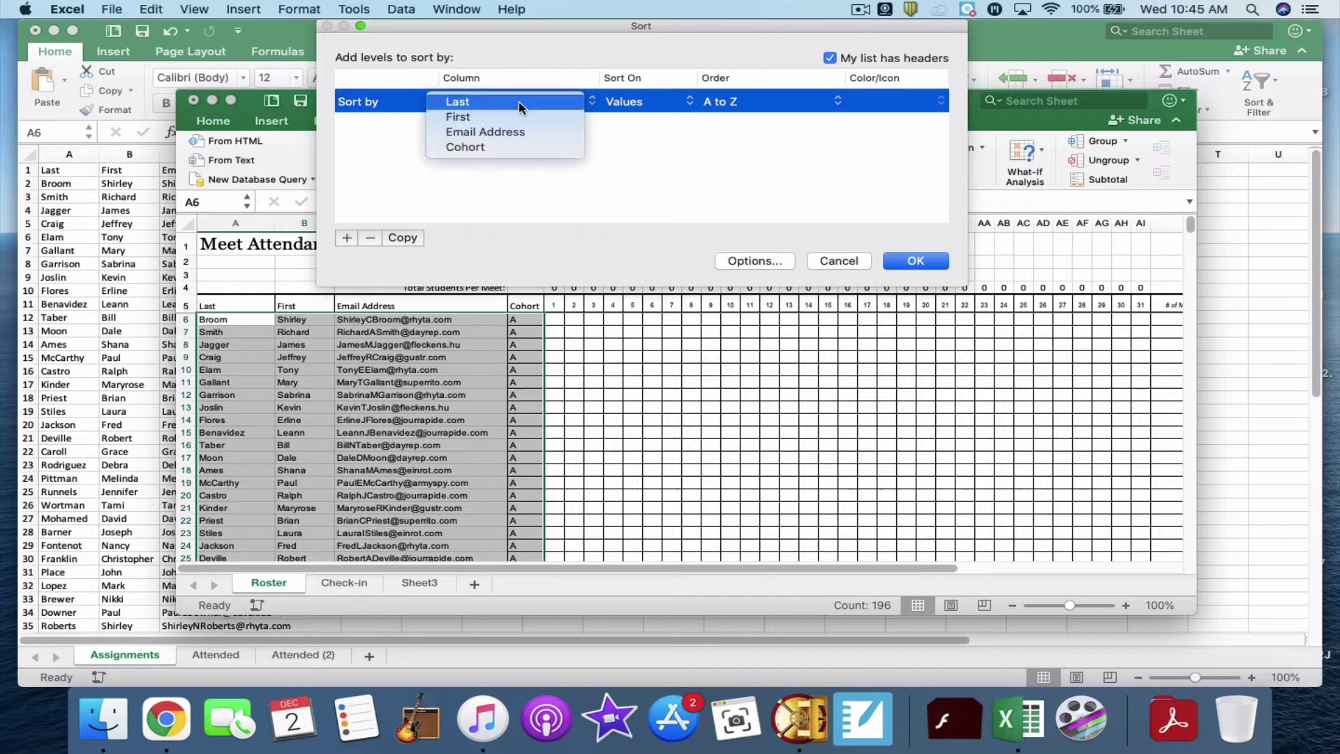
{"action": "left_click", "coordinate": [512, 141]}
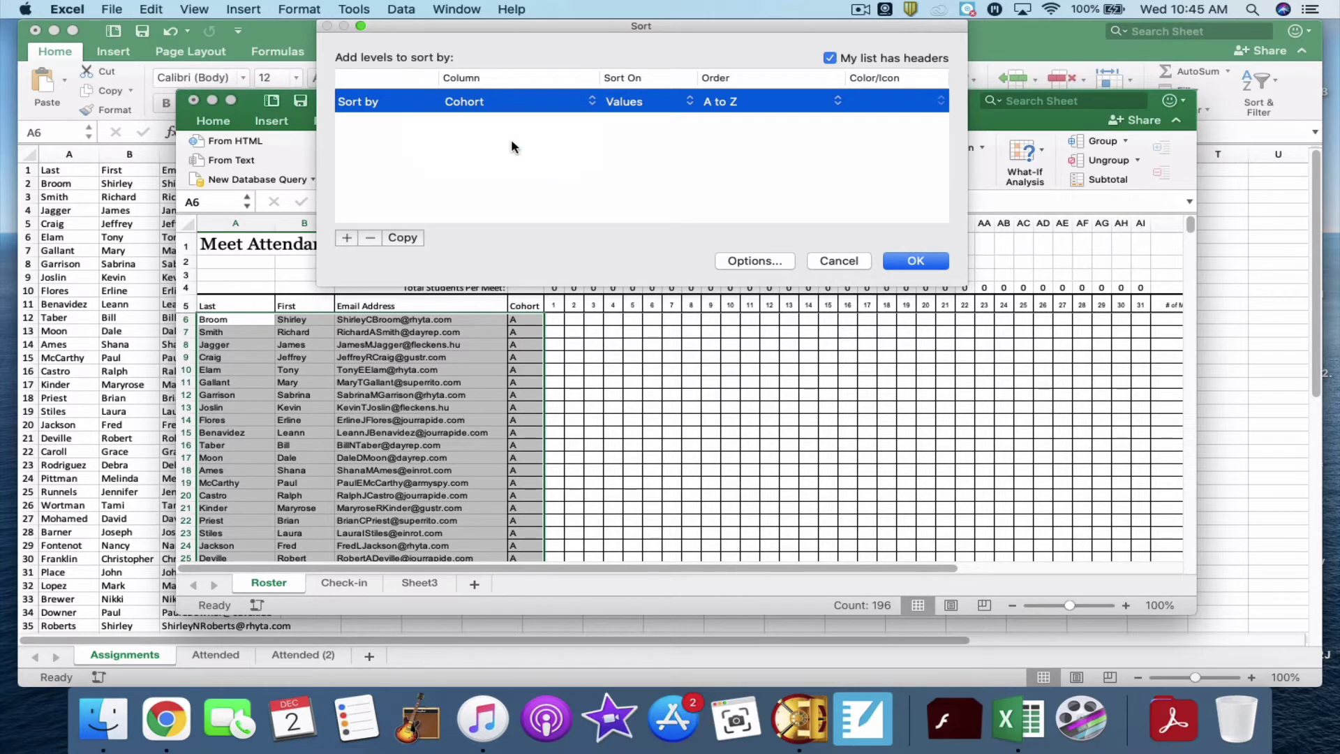
{"action": "left_click", "coordinate": [346, 238]}
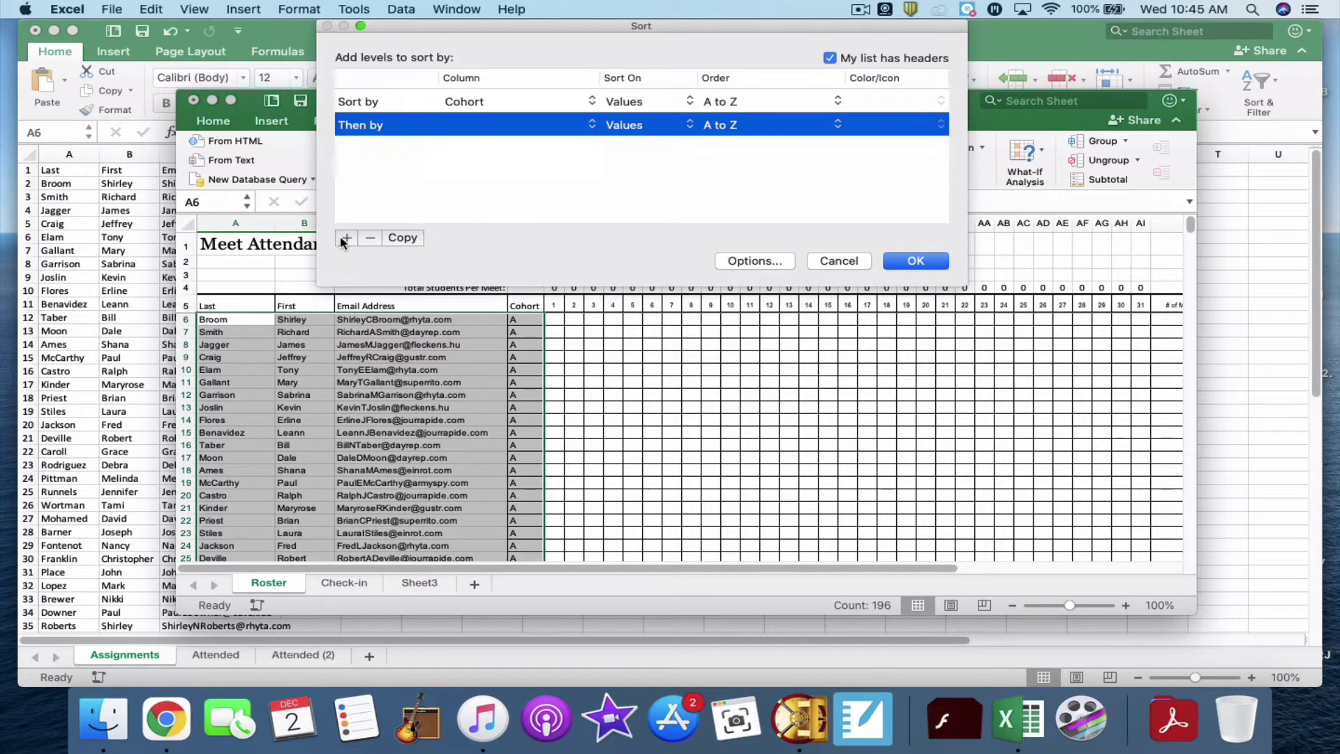
{"action": "left_click", "coordinate": [526, 131]}
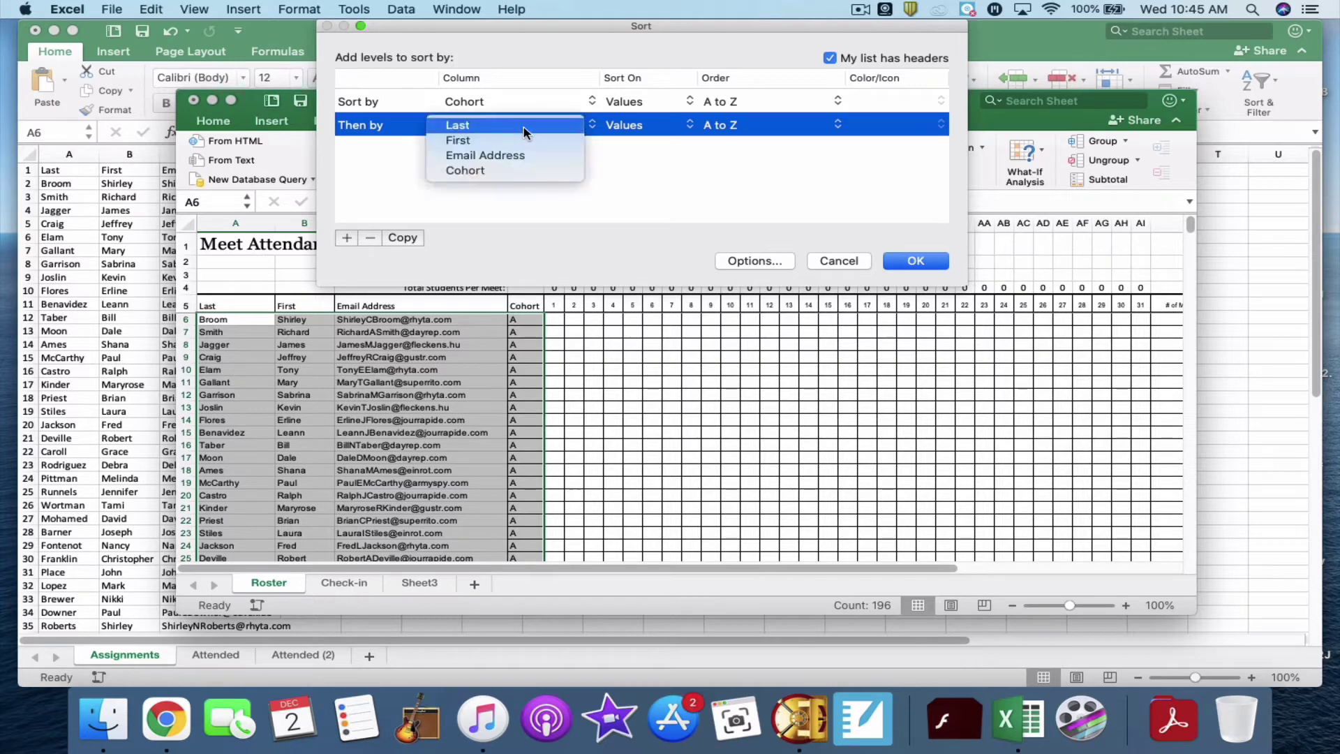
{"action": "left_click", "coordinate": [774, 197]}
{"action": "left_click", "coordinate": [915, 262]}
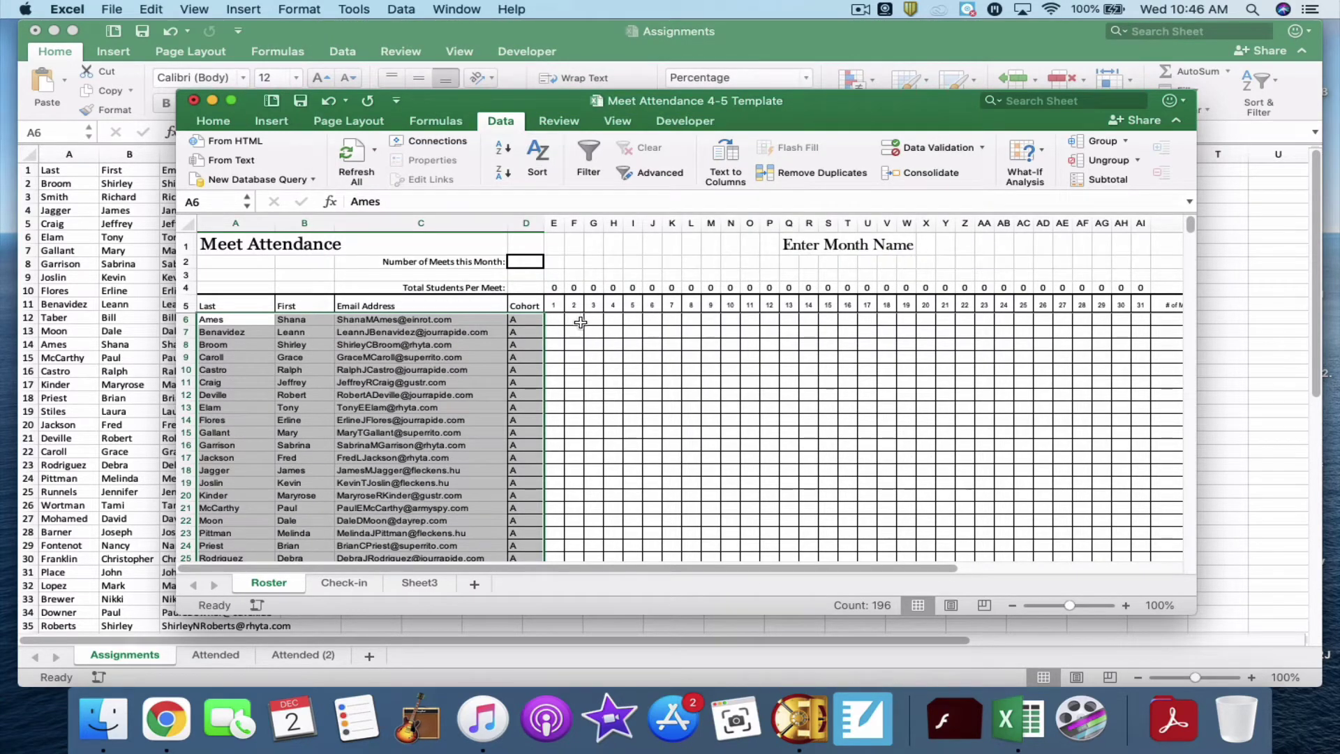
{"action": "scroll", "coordinate": [384, 377], "scroll_direction": "down", "scroll_amount": 5}
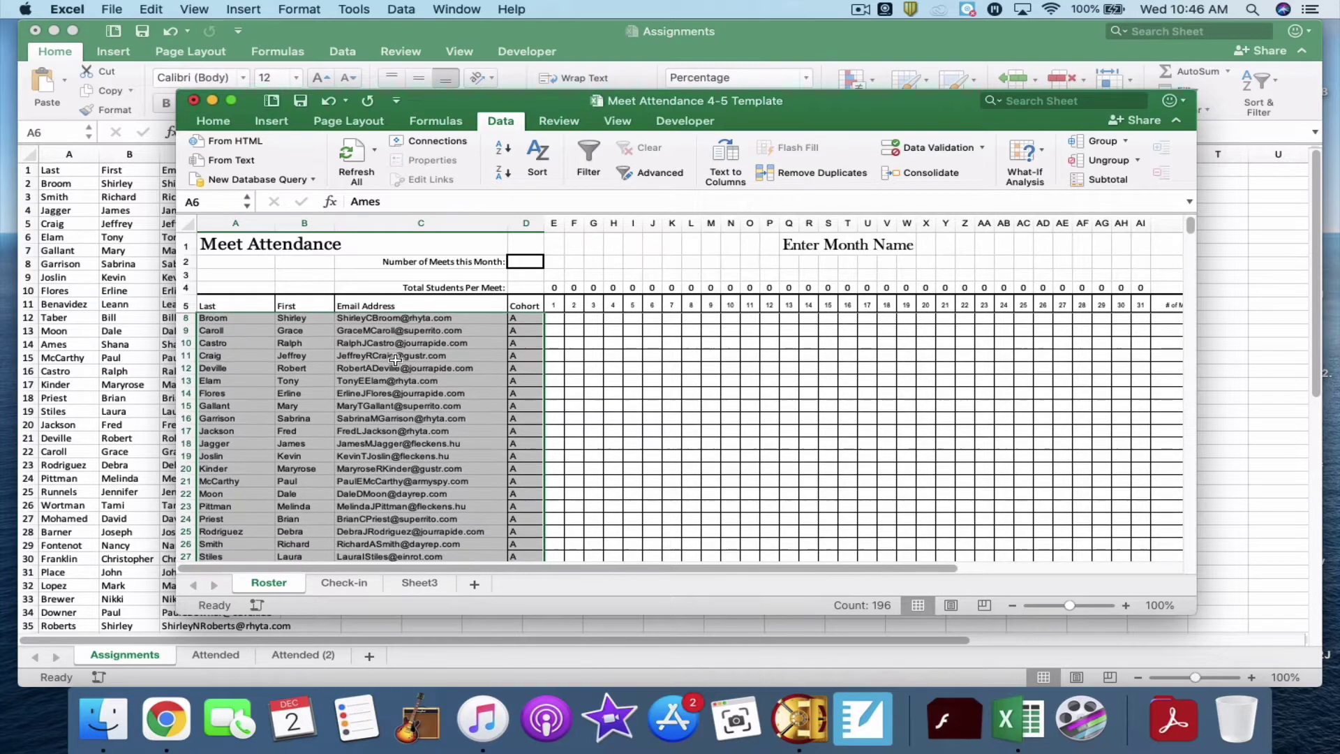
{"action": "scroll", "coordinate": [392, 373], "scroll_direction": "down", "scroll_amount": 10}
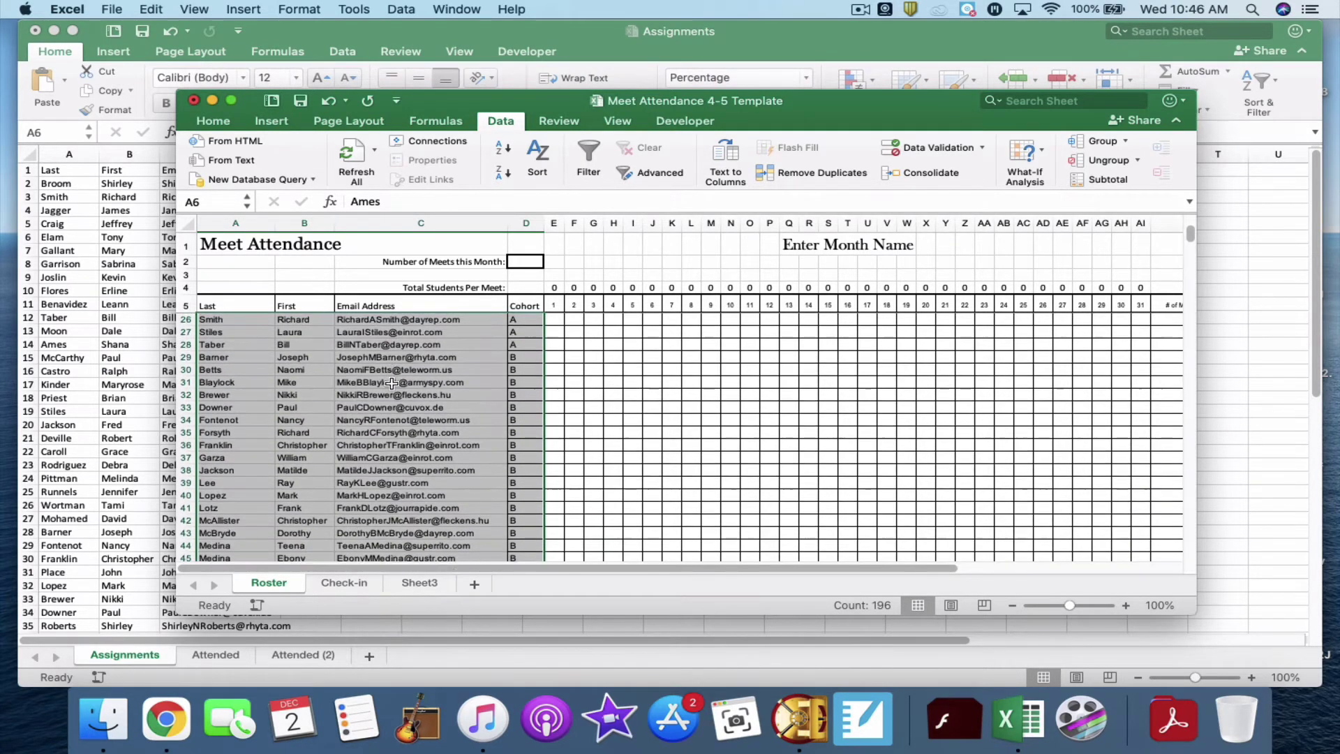
{"action": "scroll", "coordinate": [402, 383], "scroll_direction": "up", "scroll_amount": 5}
{"action": "scroll", "coordinate": [405, 383], "scroll_direction": "up", "scroll_amount": 6}
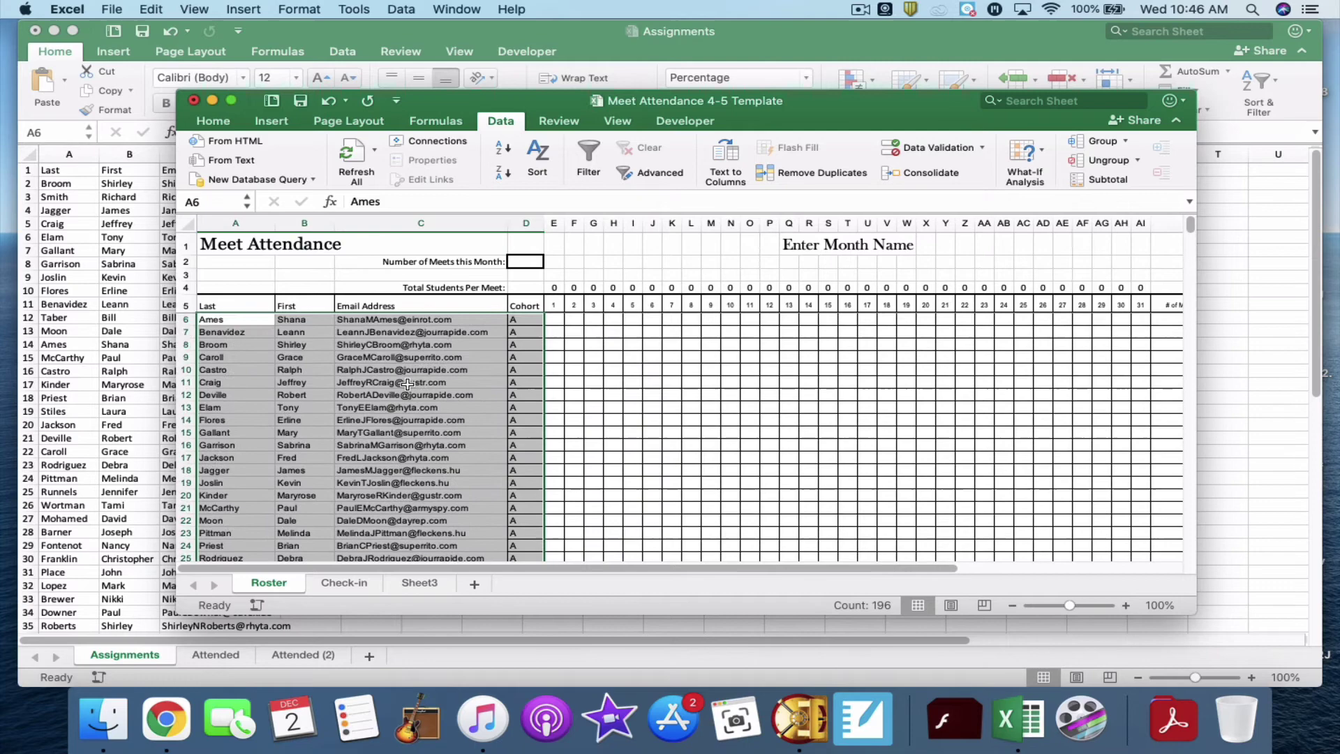
{"action": "left_click", "coordinate": [411, 380]}
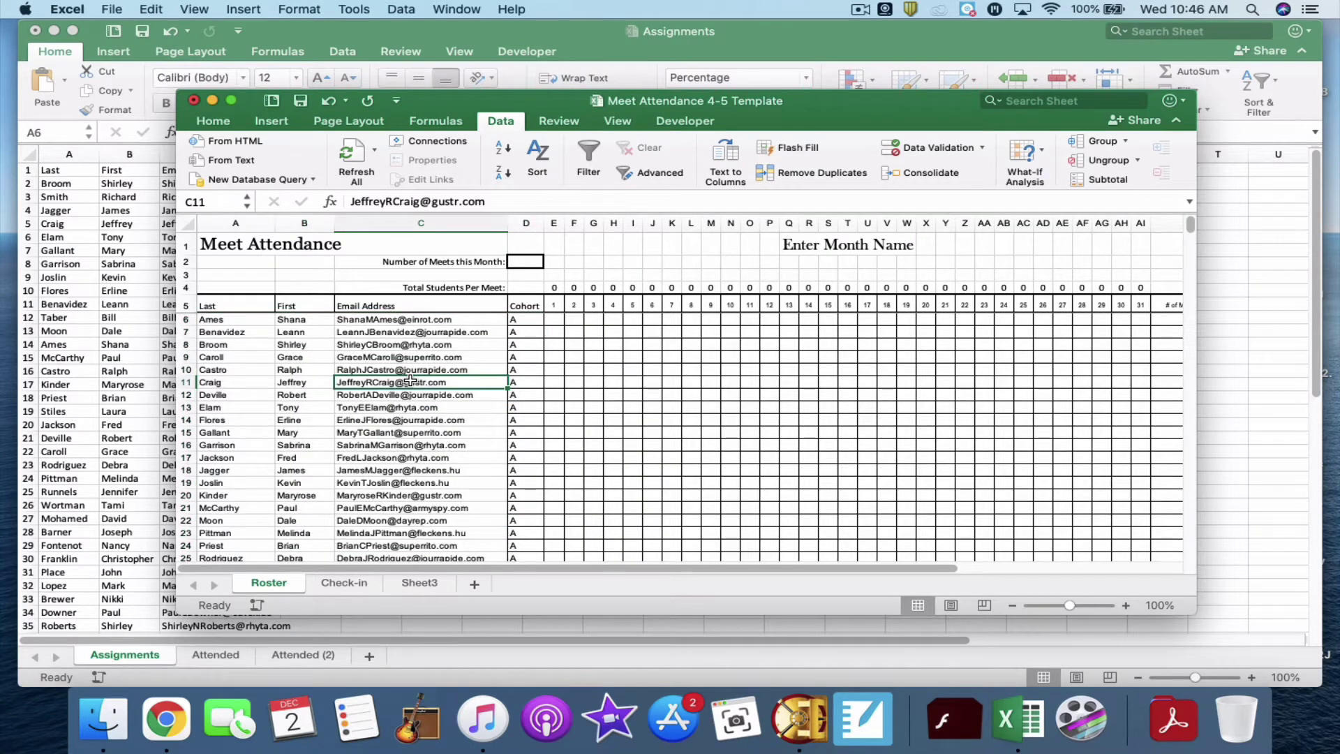
Save as Meet Attendance 4-5 December 2020 on the Desktop, replacing the existing file
{"action": "left_click", "coordinate": [114, 8]}
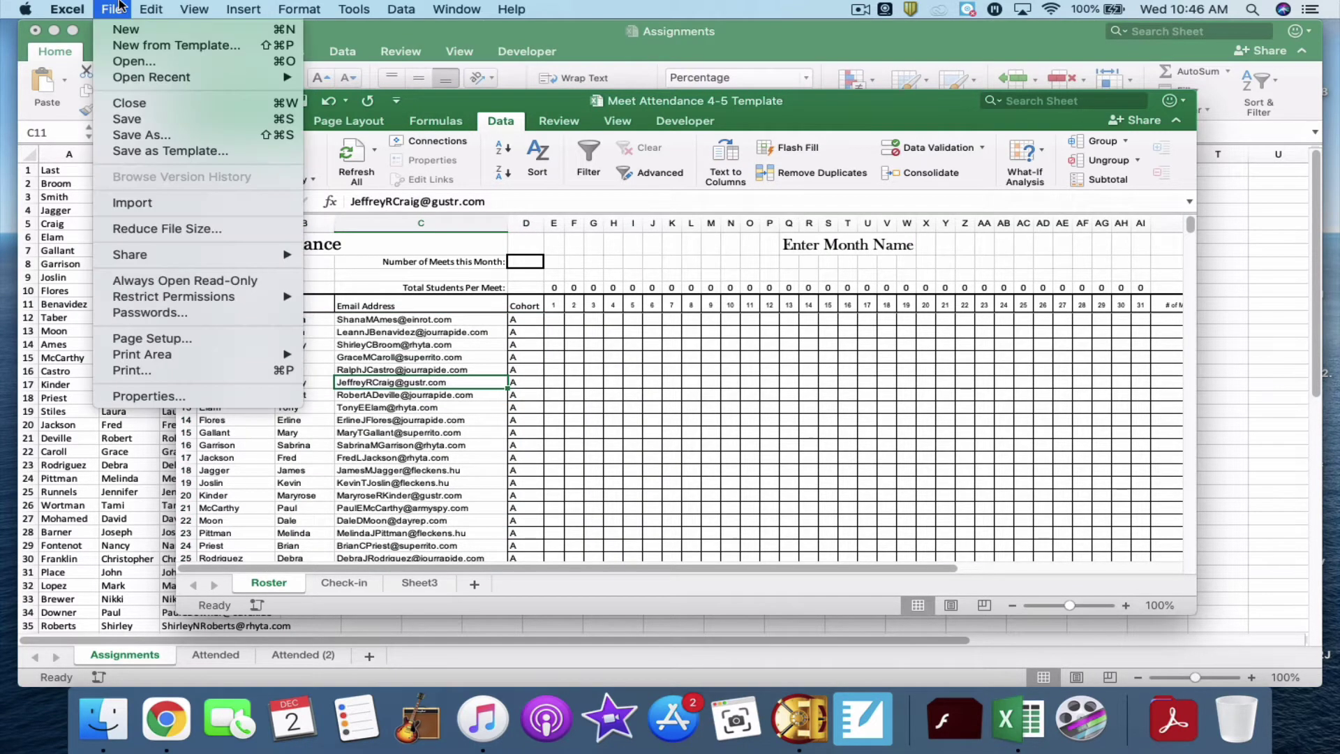
{"action": "left_click", "coordinate": [155, 134]}
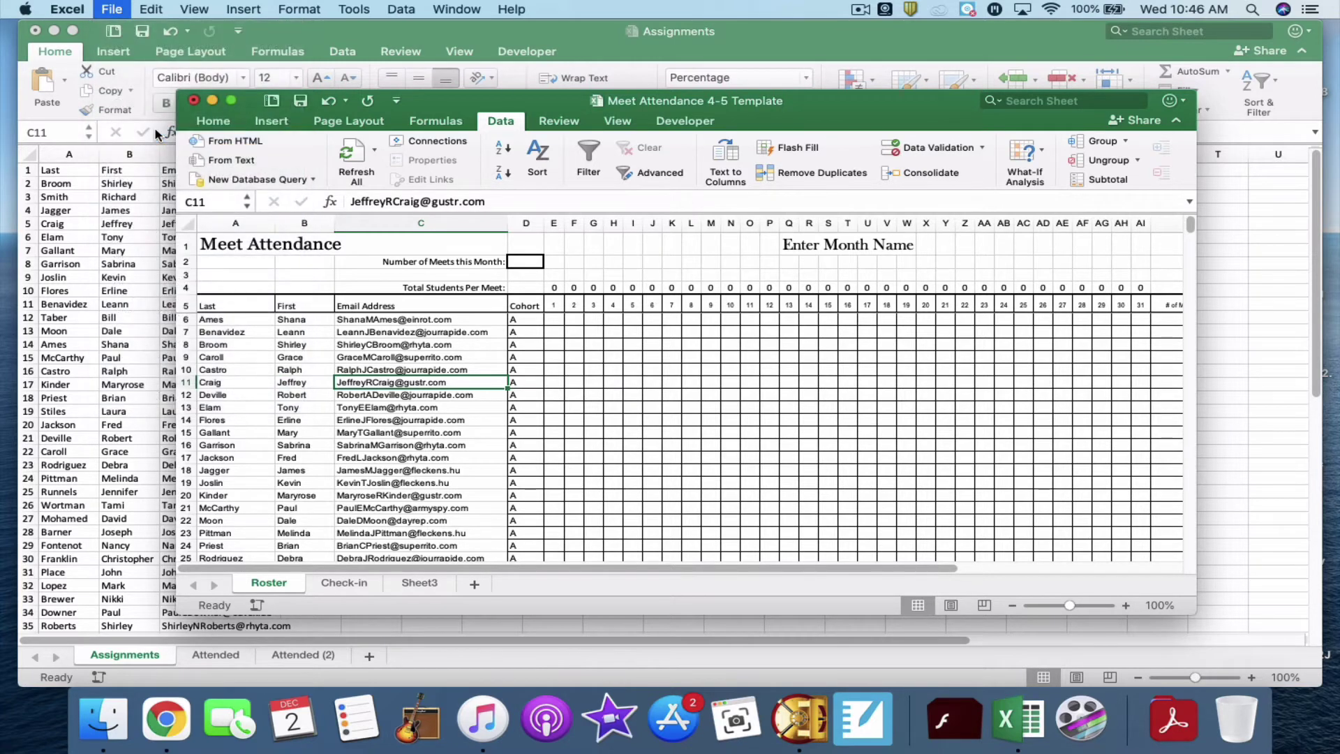
{"action": "left_click", "coordinate": [731, 152]}
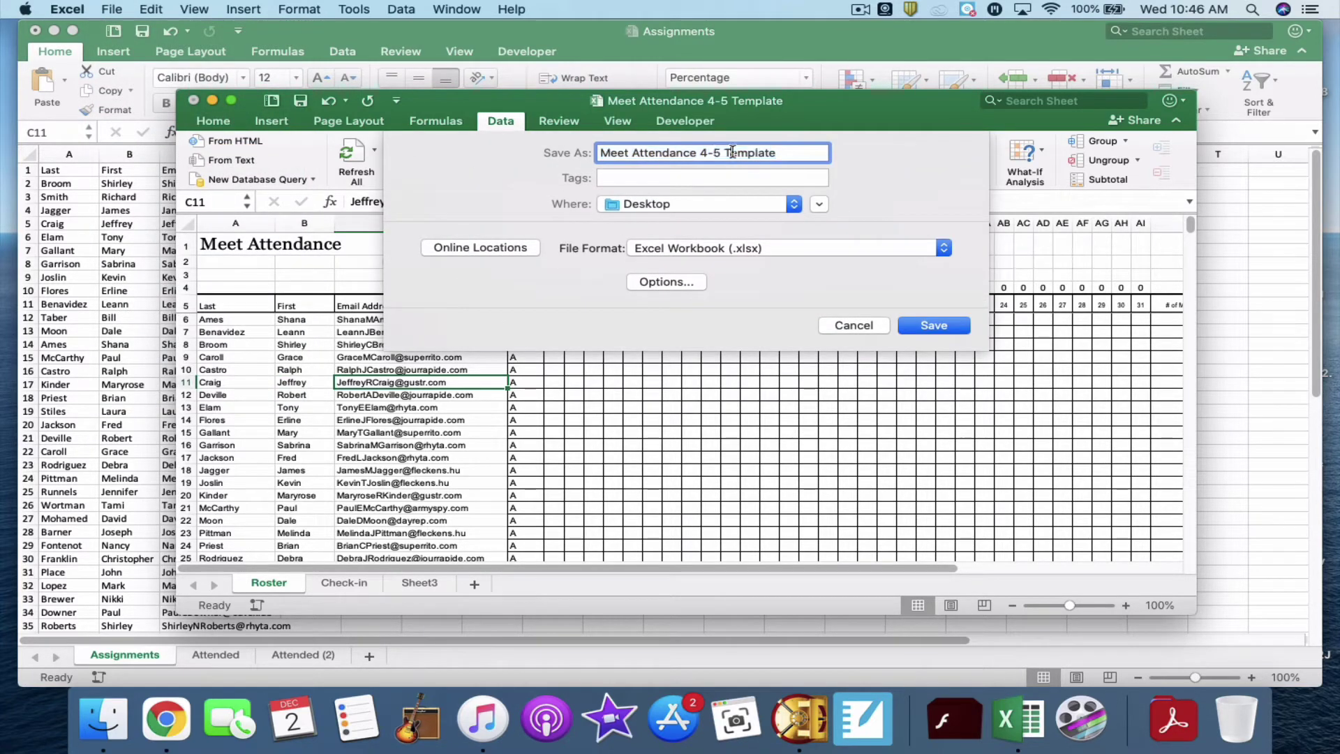
{"action": "left_click_drag", "start_coordinate": [726, 154], "coordinate": [819, 155]}
{"action": "type", "text": "December 2020"}
{"action": "left_click", "coordinate": [933, 326]}
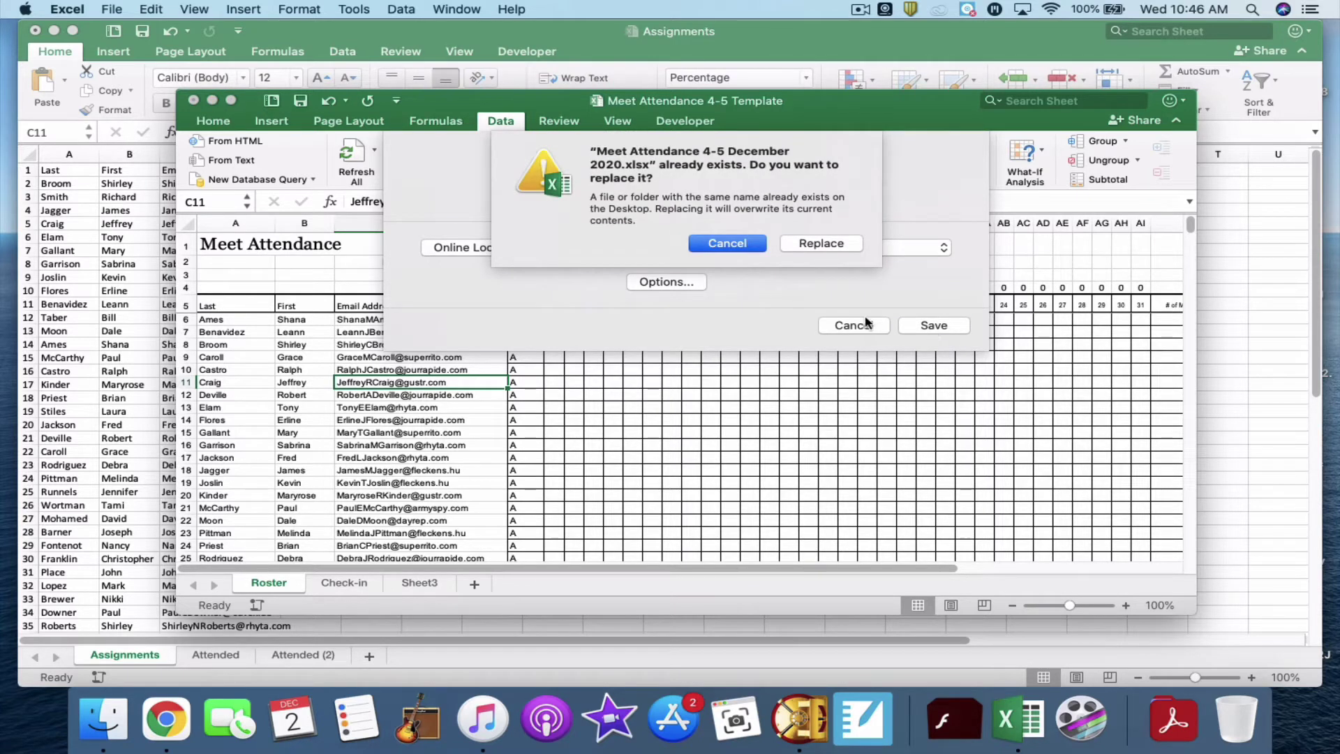
{"action": "left_click", "coordinate": [826, 247]}
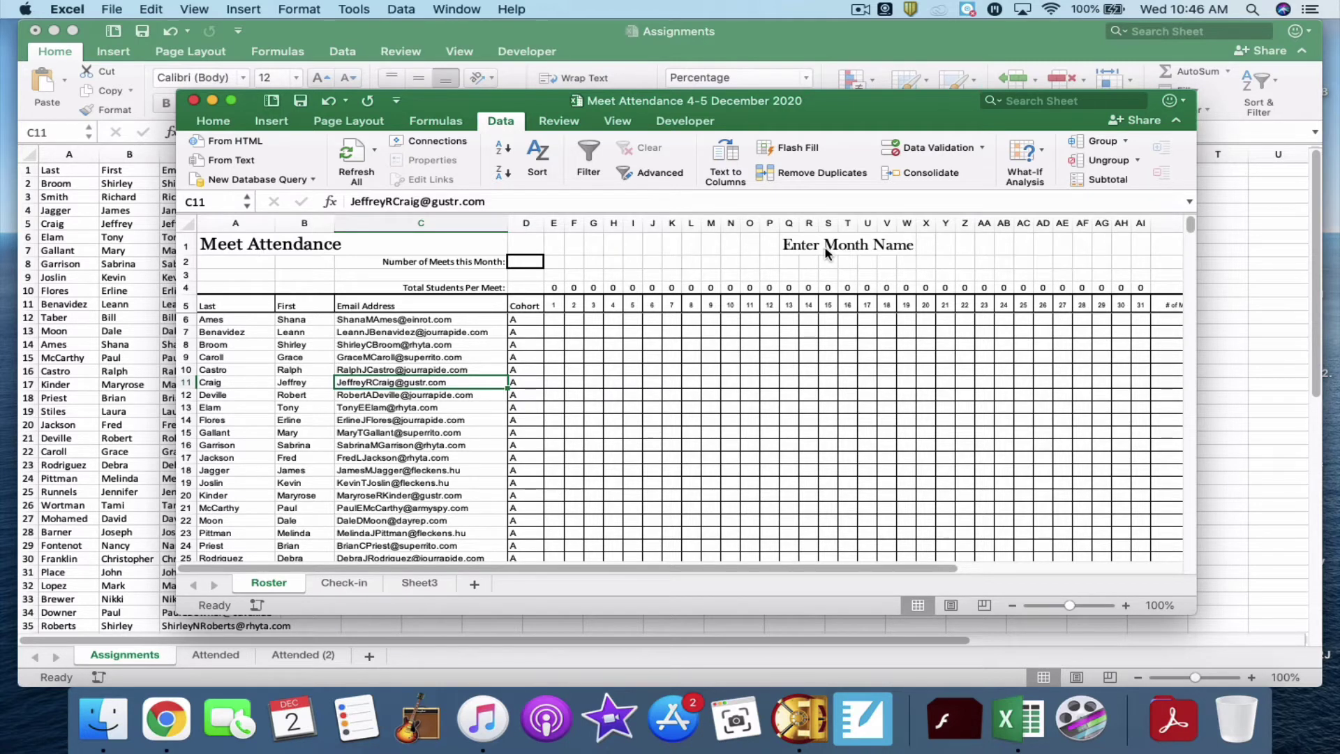
Replace the Q1 'Enter Month Name' heading with December 2020 and save
{"action": "left_click", "coordinate": [826, 250]}
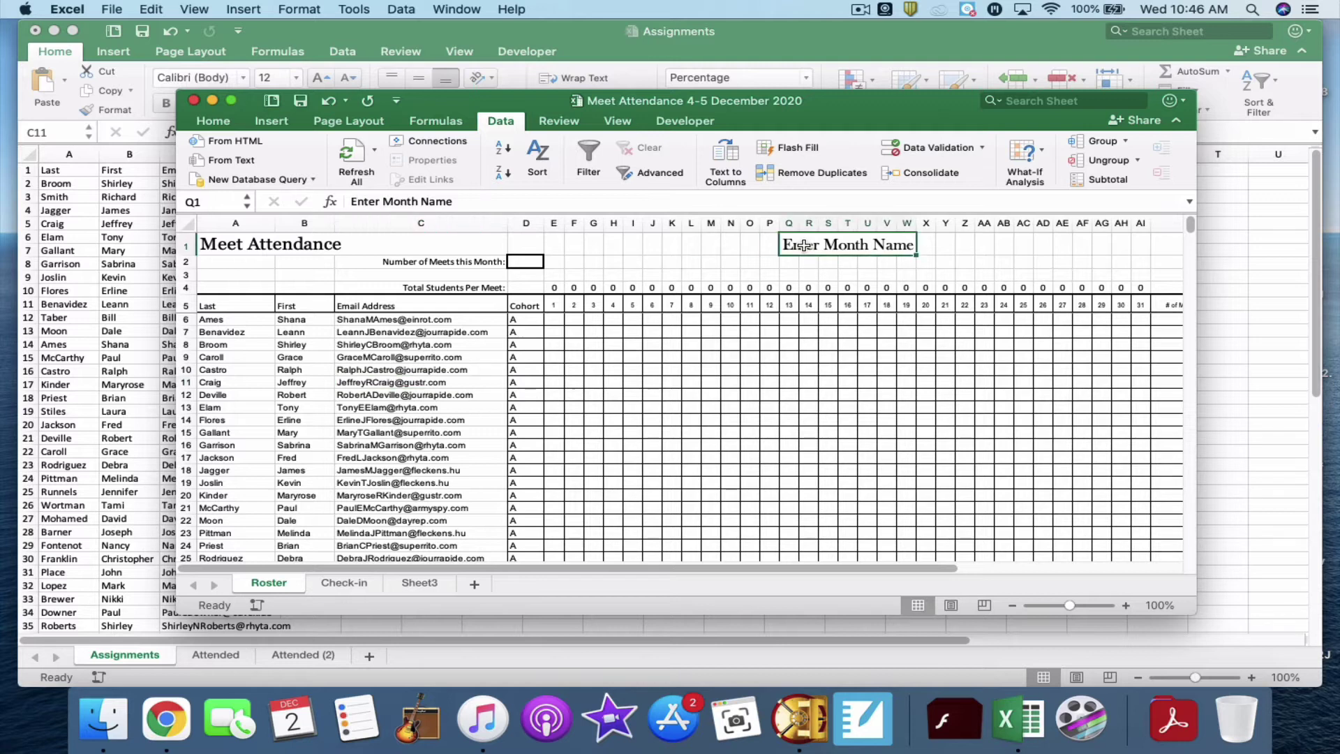
{"action": "left_click", "coordinate": [569, 200]}
{"action": "left_click_drag", "start_coordinate": [569, 200], "coordinate": [327, 198]}
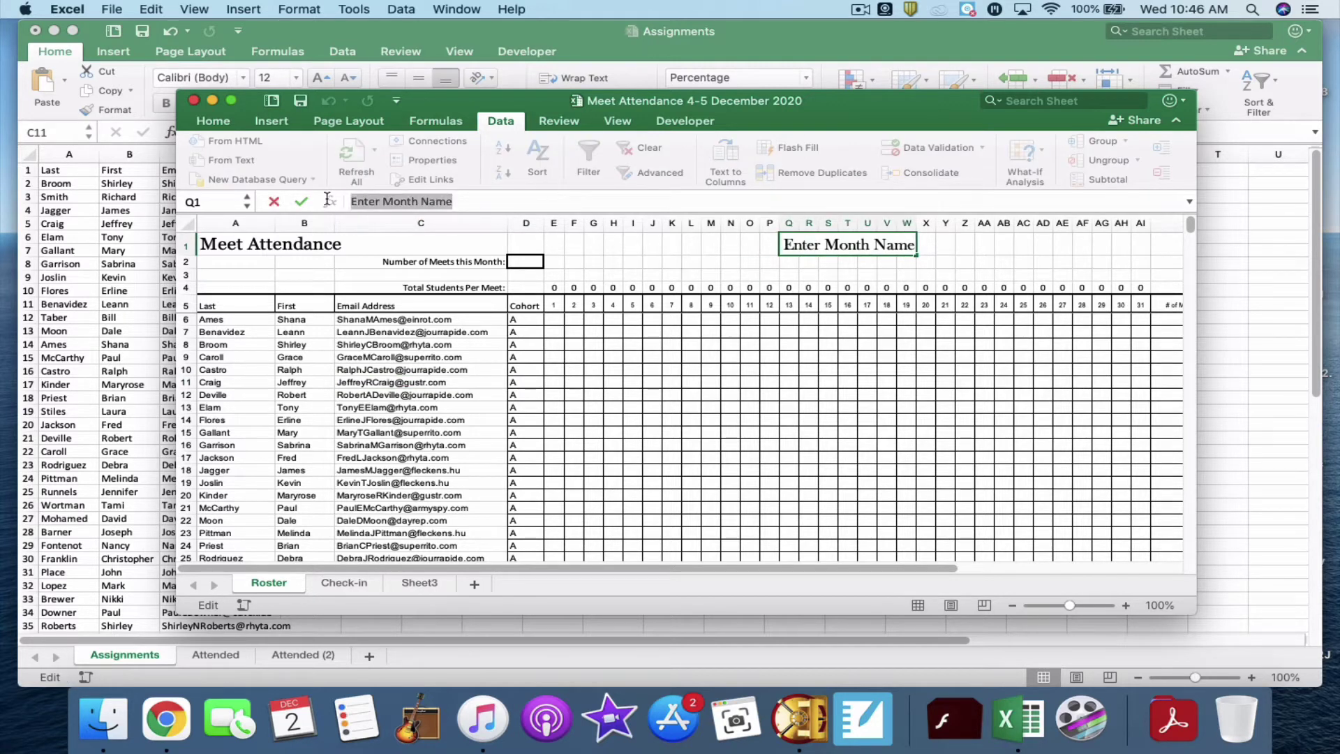
{"action": "type", "text": "Decembe"}
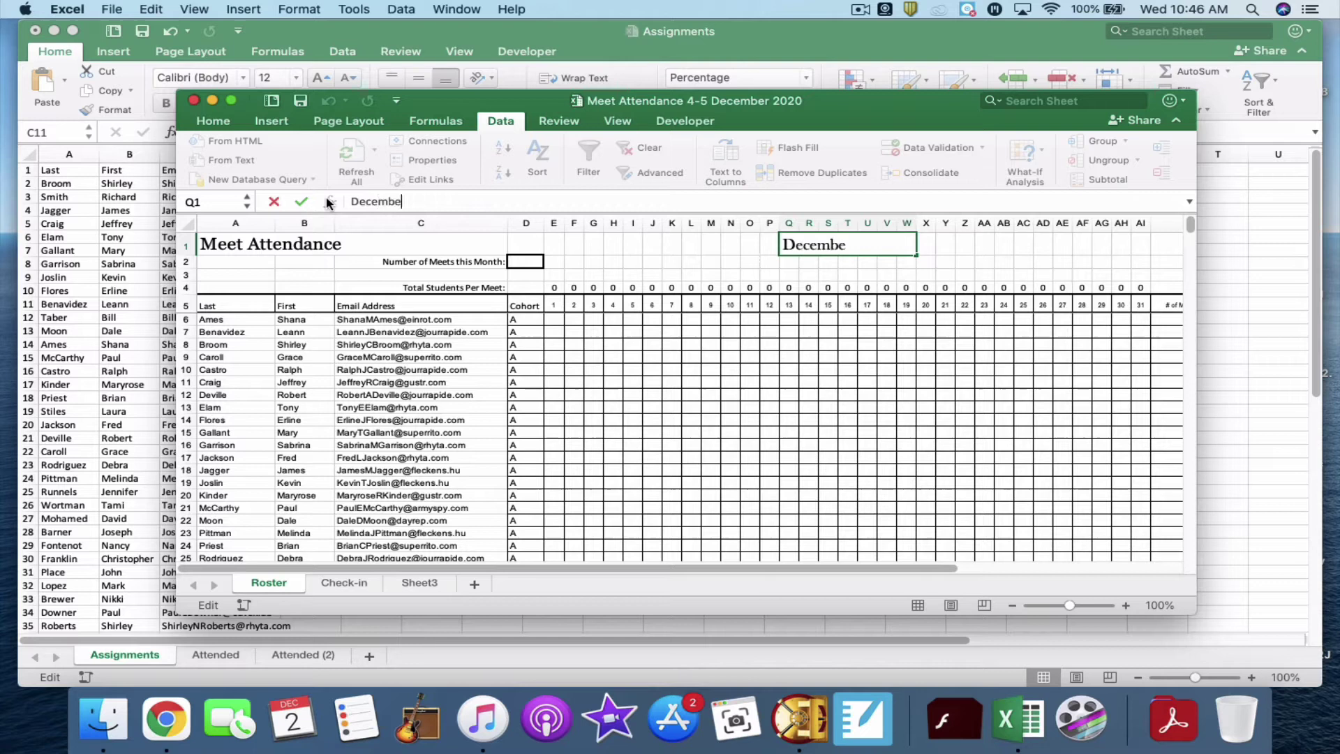
{"action": "type", "text": "r 2020"}
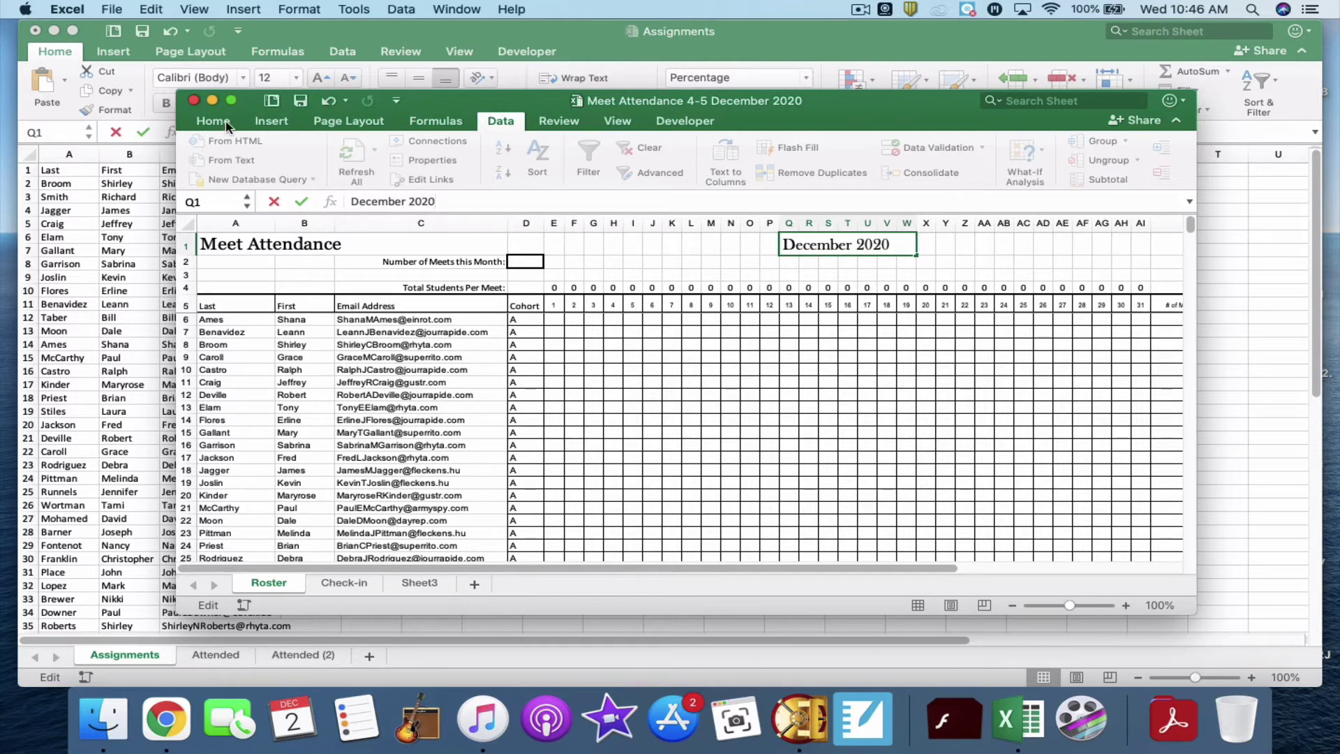
{"action": "left_click", "coordinate": [128, 9]}
{"action": "left_click", "coordinate": [136, 111]}
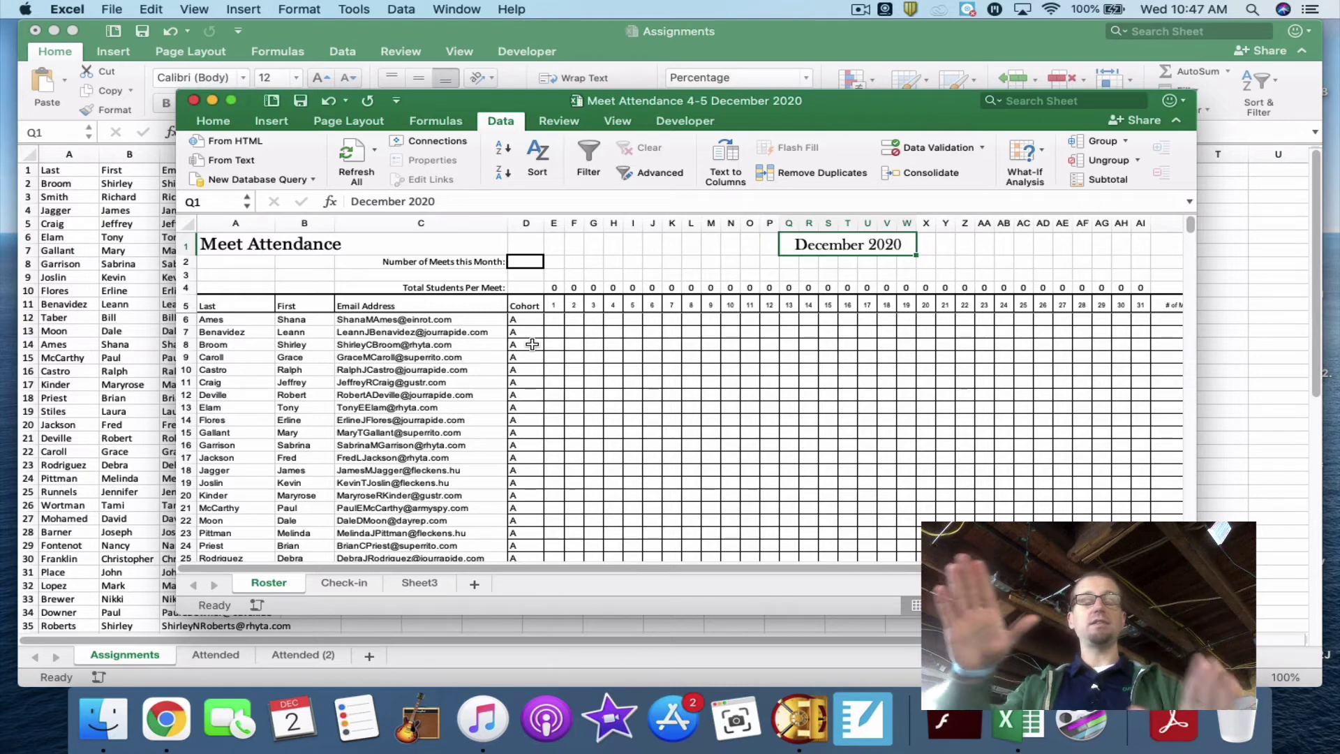
Bring the Assignments workbook forward and show its Attended sheet of names and emails
{"action": "left_click", "coordinate": [446, 650]}
{"action": "left_click", "coordinate": [209, 656]}
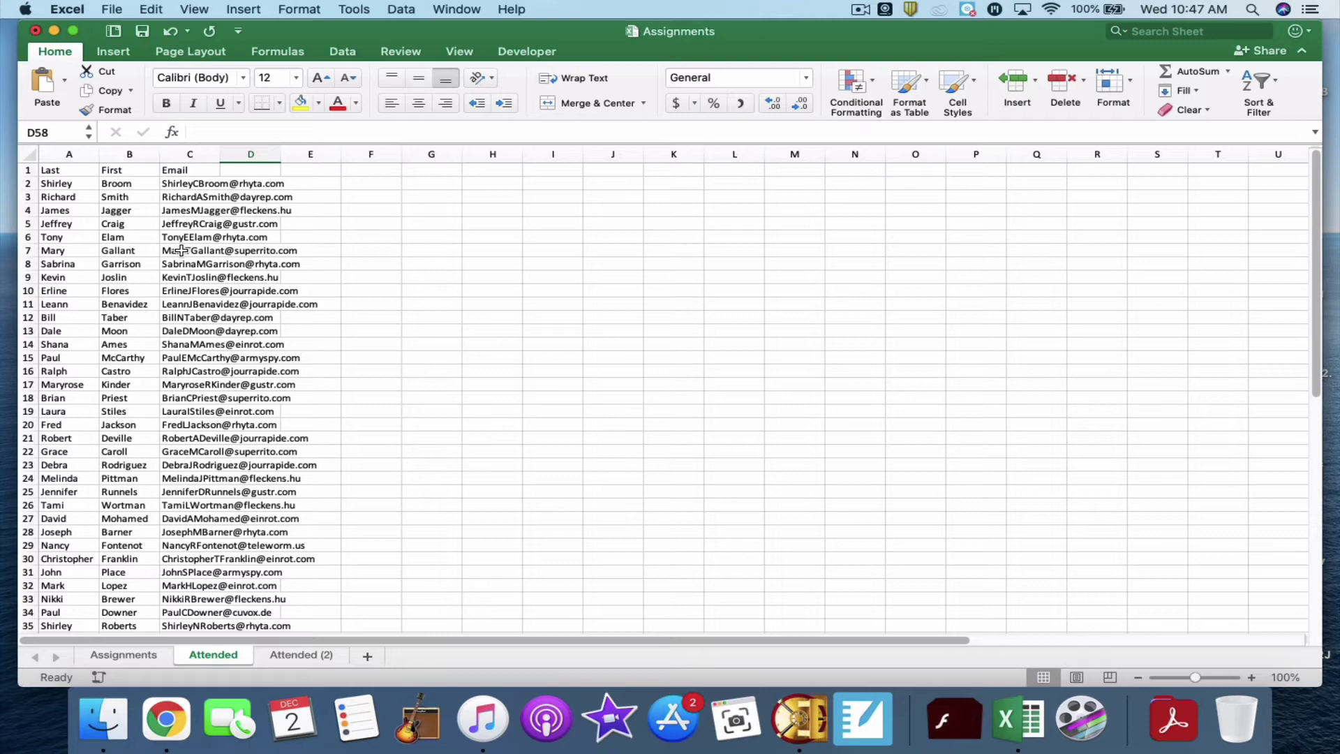
Copy the 35 email addresses in C2:C36 of the Attended sheet
{"action": "left_click", "coordinate": [178, 154]}
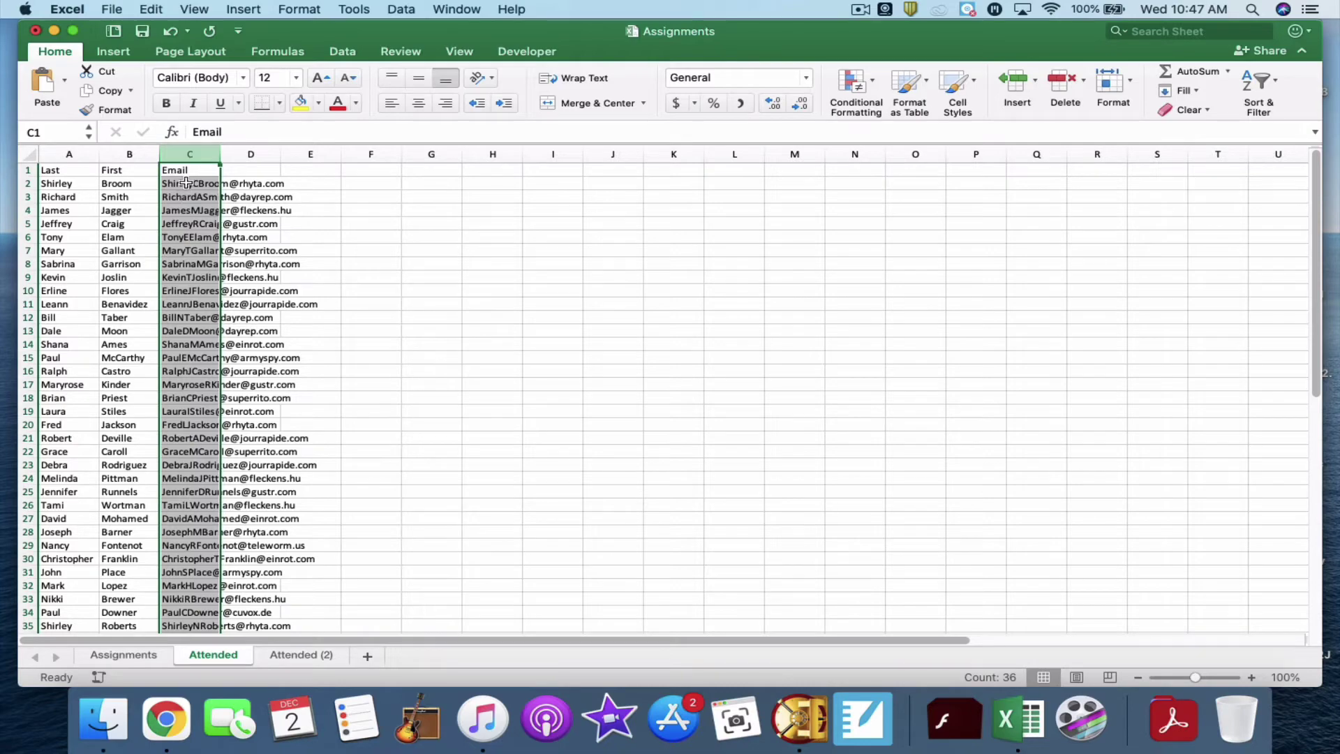
{"action": "left_click", "coordinate": [185, 184]}
{"action": "scroll", "coordinate": [221, 261], "scroll_direction": "down", "scroll_amount": 6}
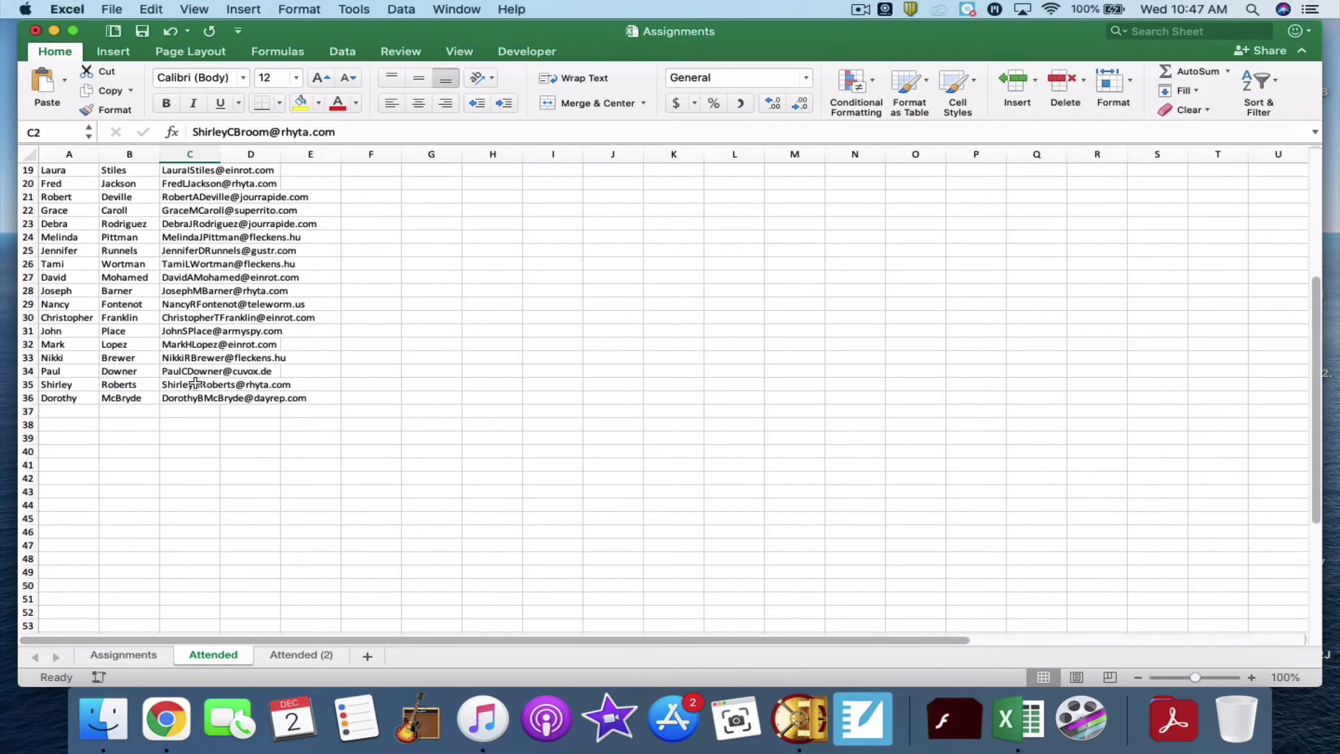
{"action": "left_click", "coordinate": [195, 399], "text": "shift"}
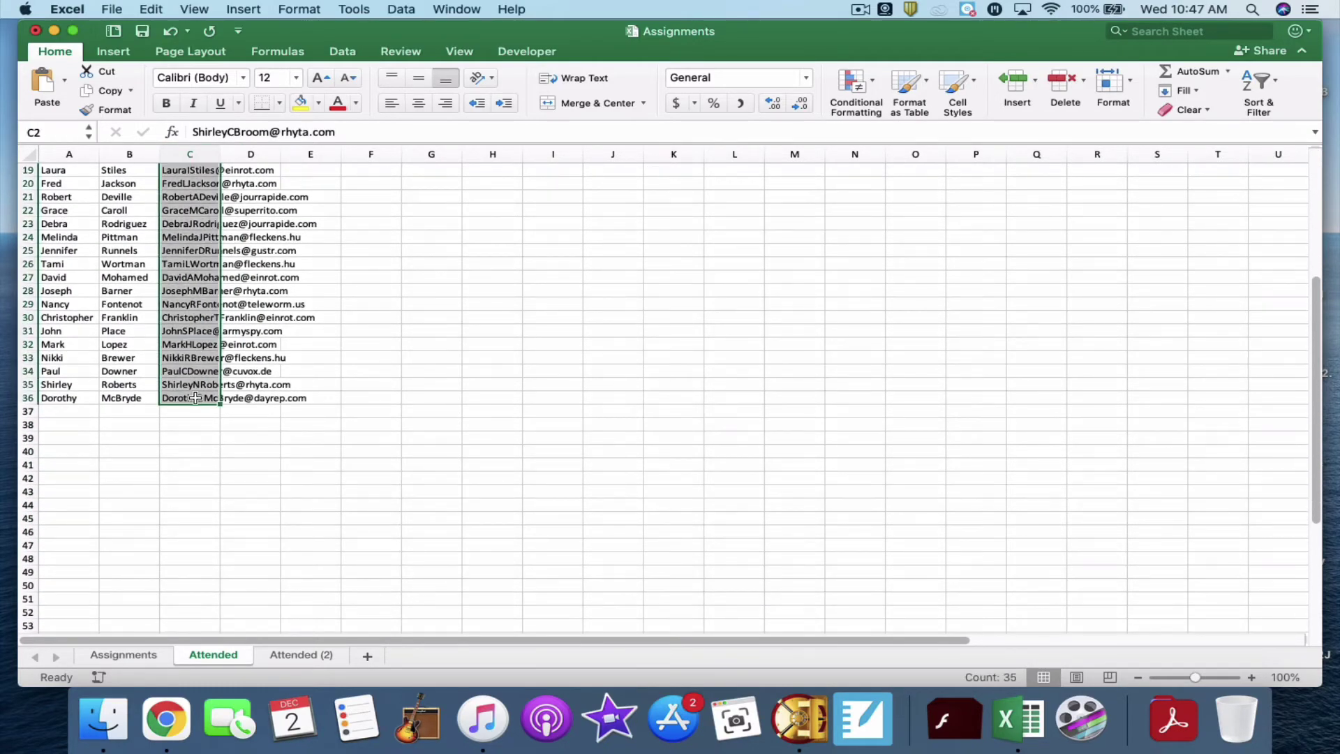
{"action": "scroll", "coordinate": [195, 399], "scroll_direction": "up", "scroll_amount": 6}
{"action": "key", "text": "super+c"}
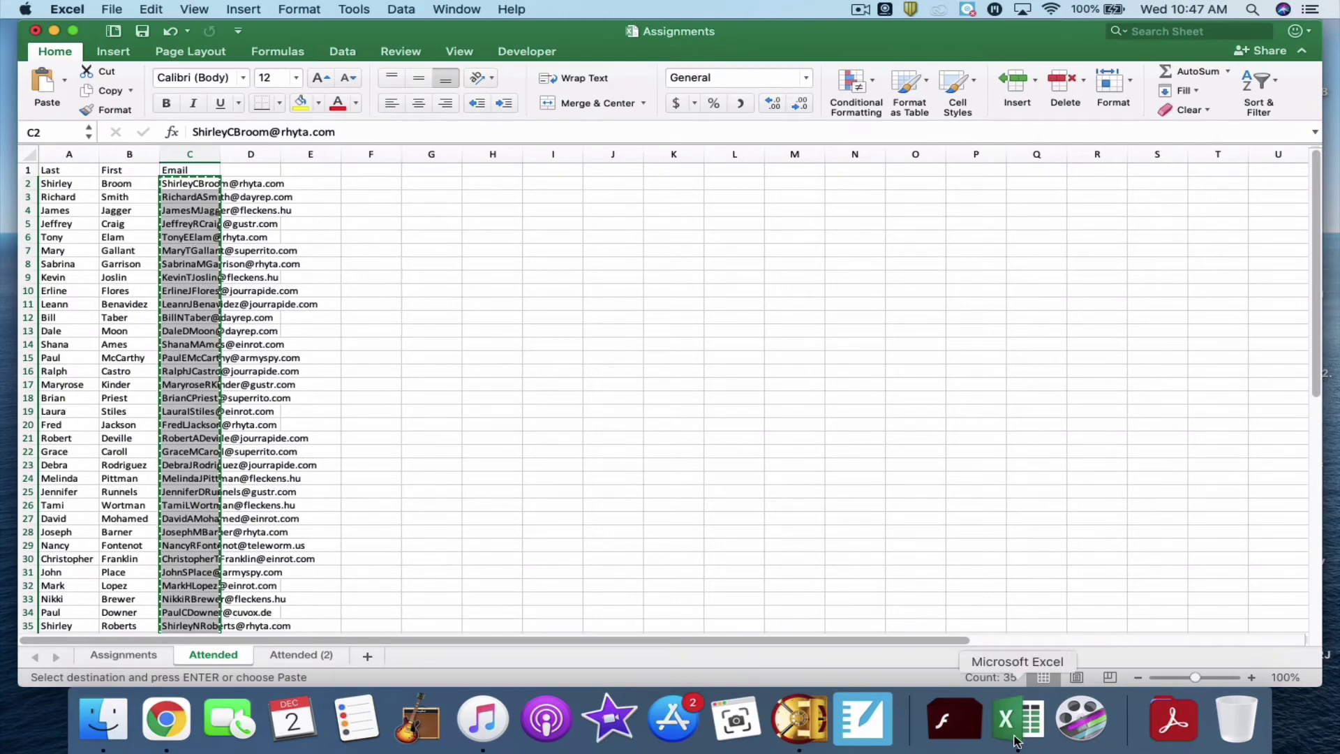
Paste the emails into Meet Attendance's Check-in sheet at B2, then view the Roster X marks
{"action": "right_click", "coordinate": [1016, 740]}
{"action": "left_click", "coordinate": [1037, 555]}
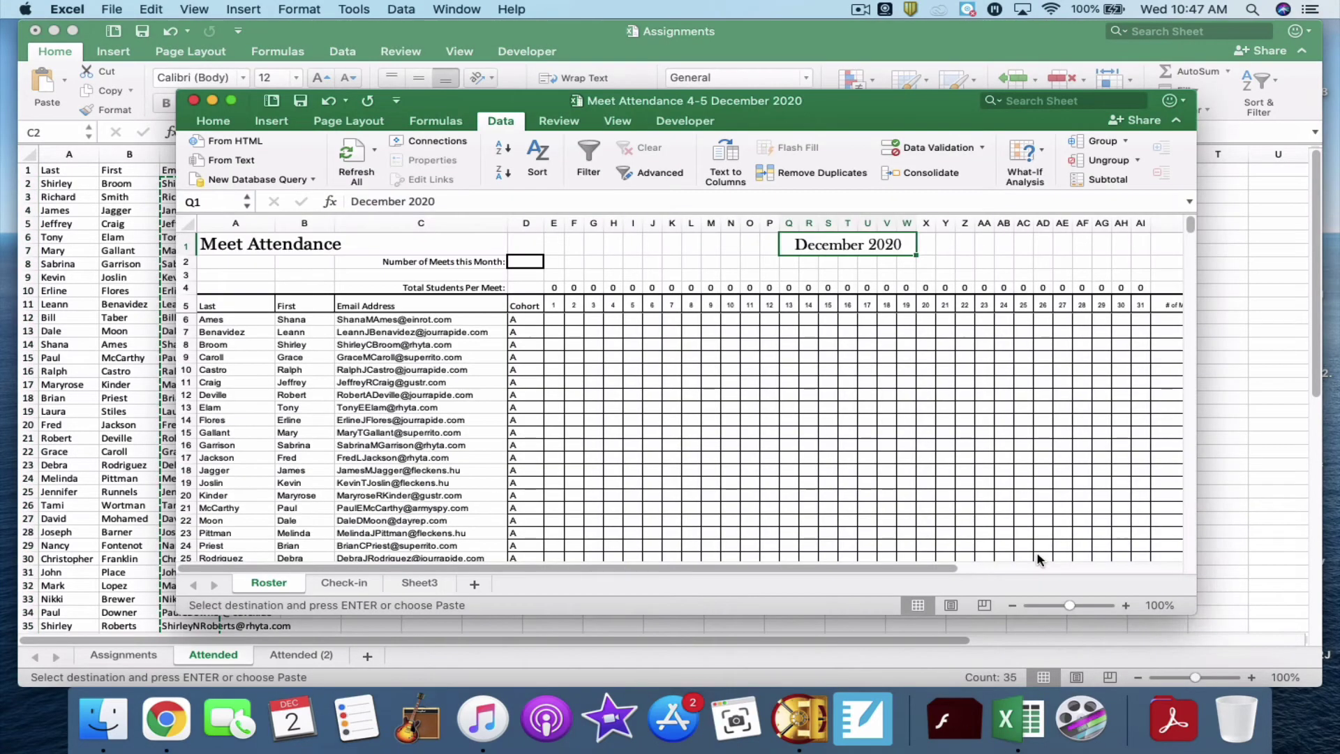
{"action": "left_click", "coordinate": [337, 584]}
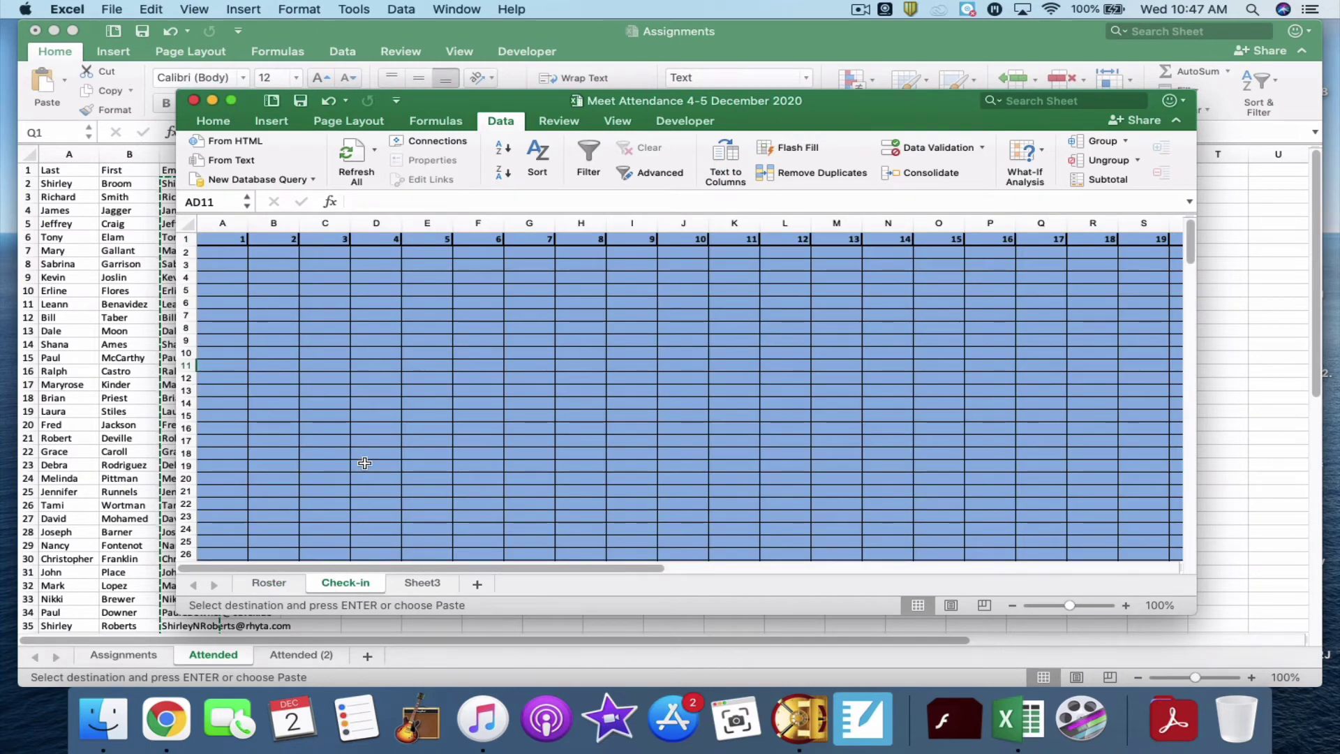
{"action": "left_click", "coordinate": [281, 252]}
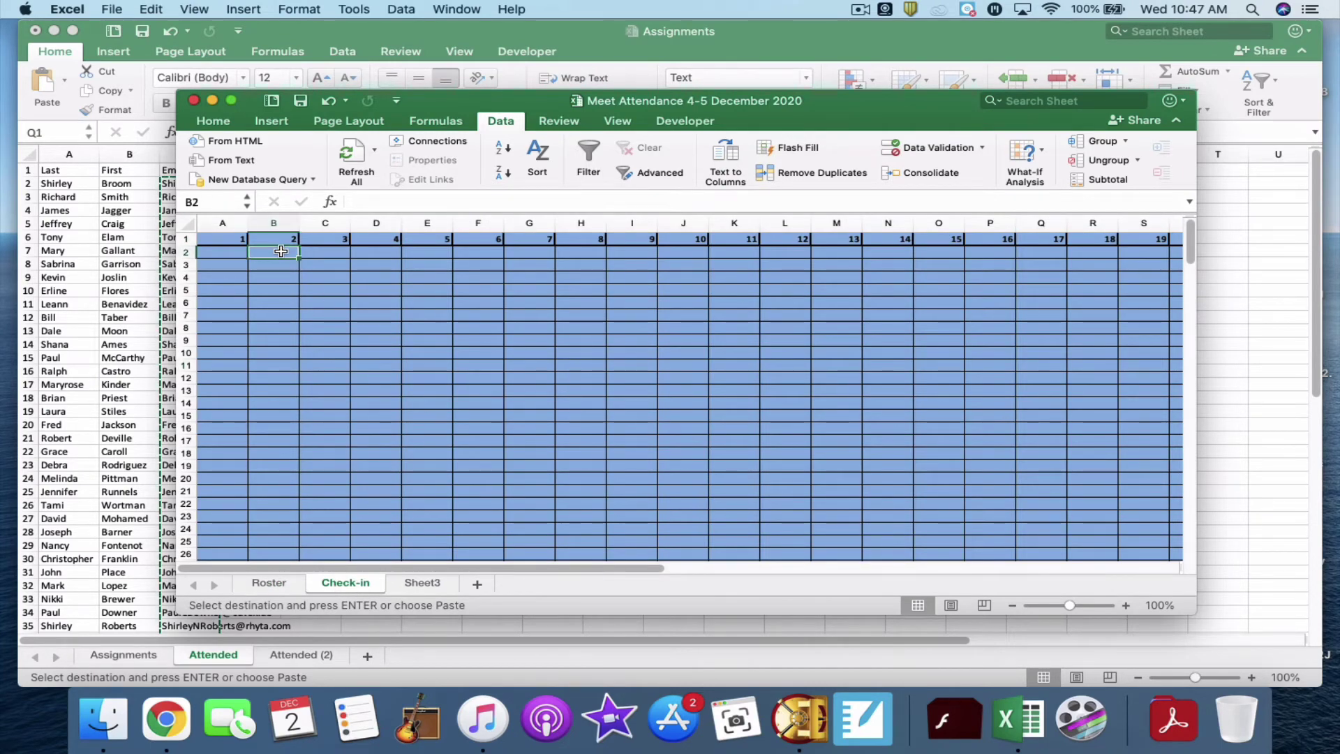
{"action": "key", "text": "super+v"}
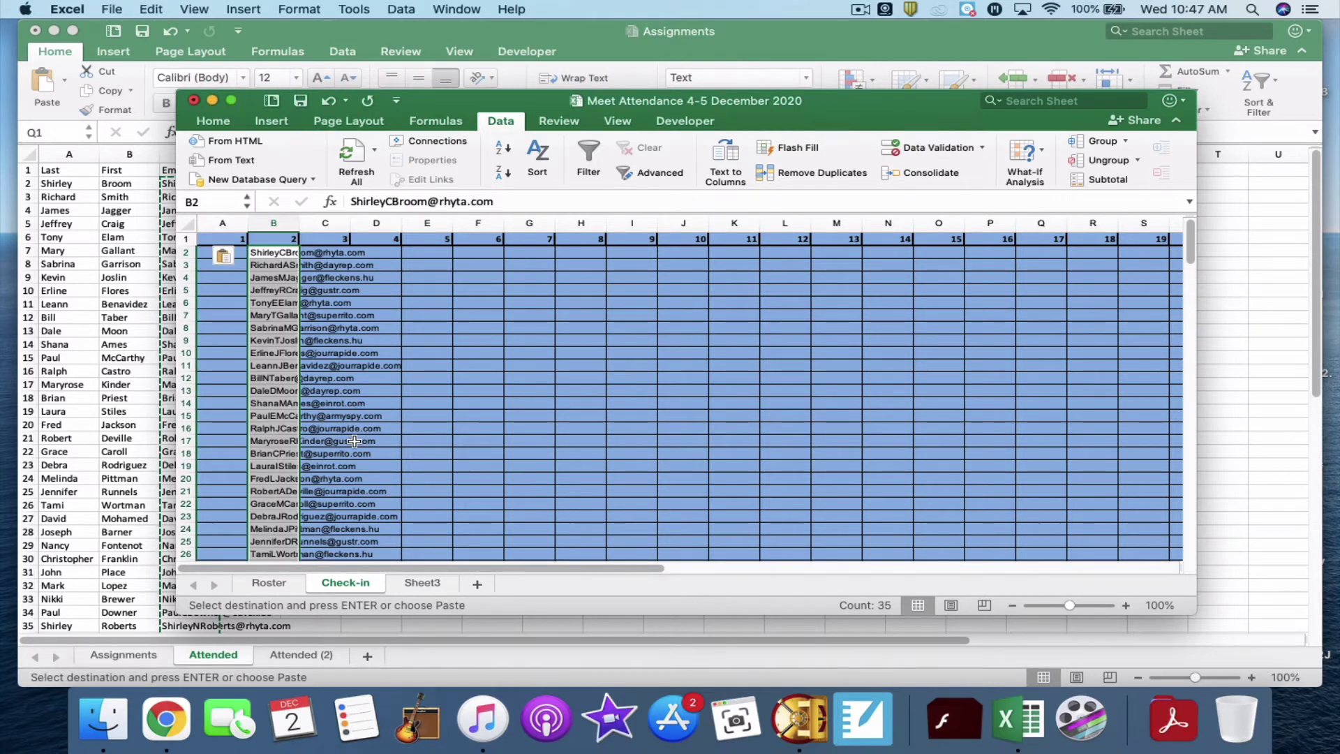
{"action": "left_click", "coordinate": [263, 590]}
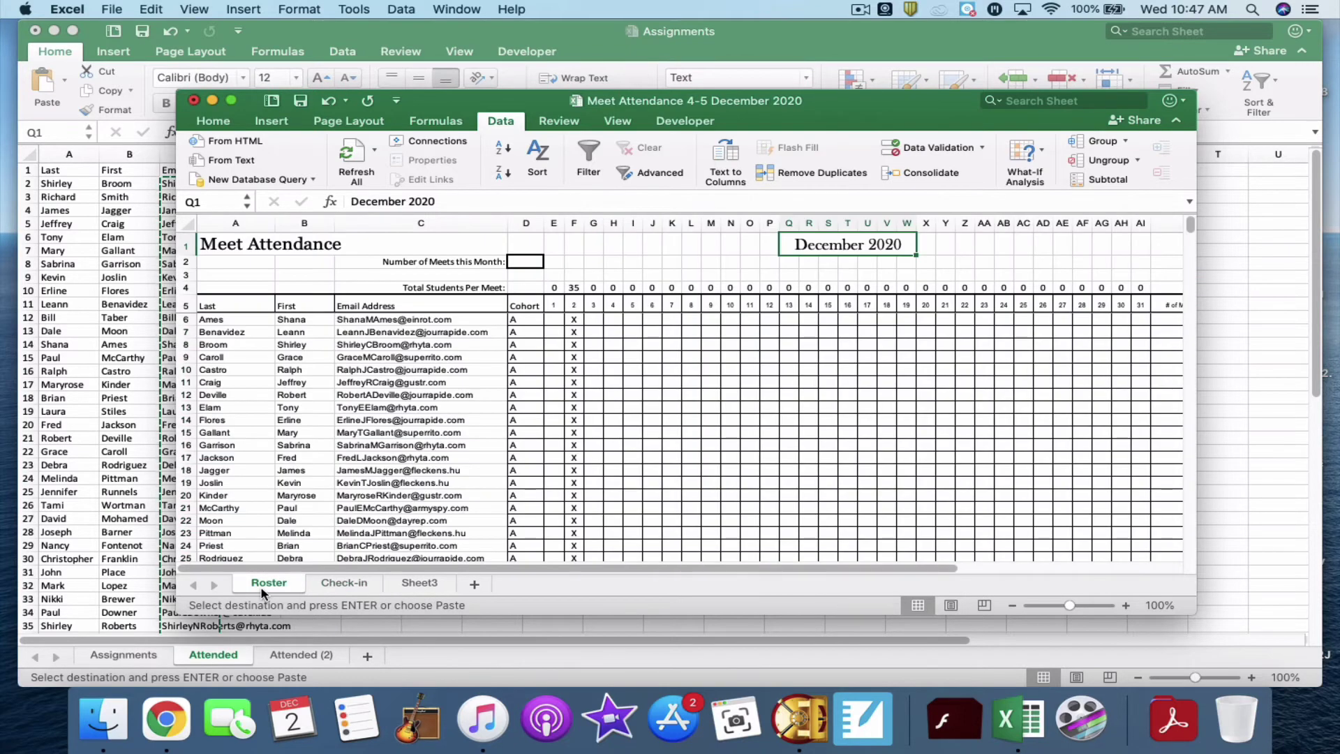
{"action": "scroll", "coordinate": [406, 487], "scroll_direction": "down", "scroll_amount": 8}
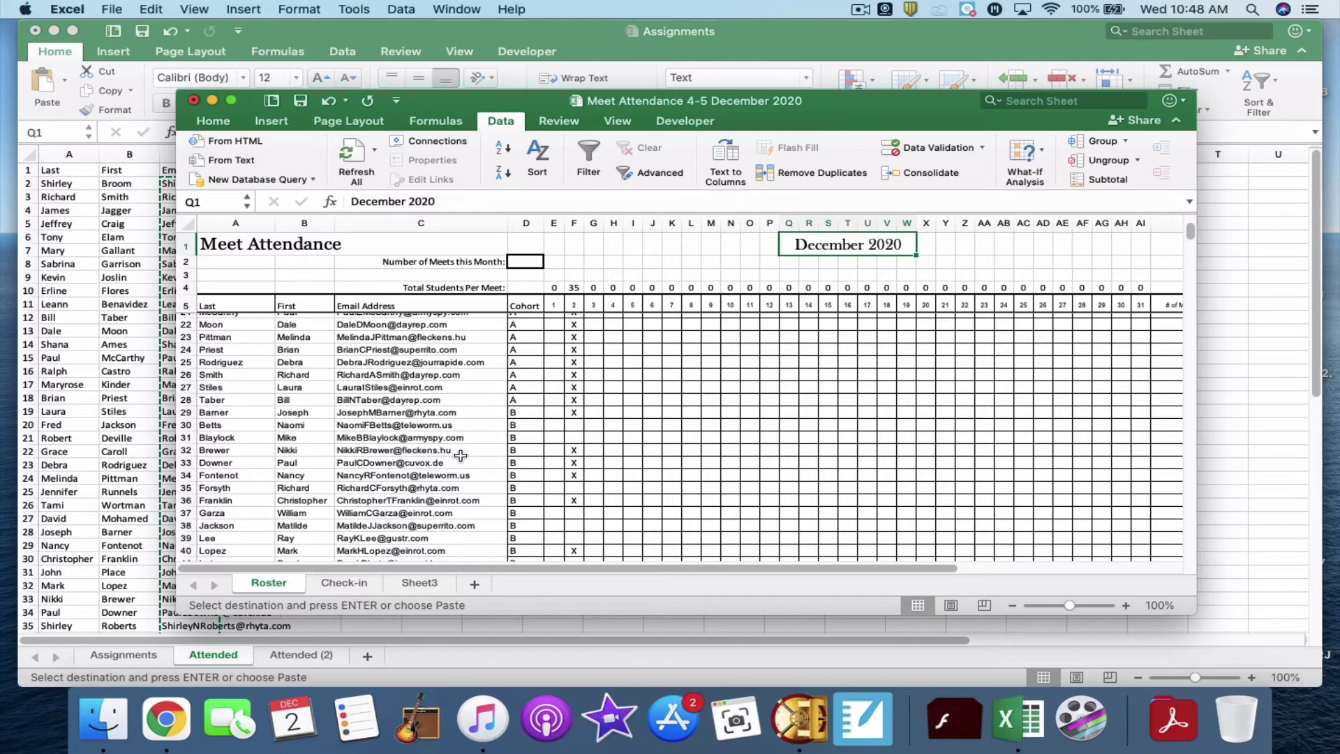
{"action": "scroll", "coordinate": [461, 455], "scroll_direction": "down", "scroll_amount": 9}
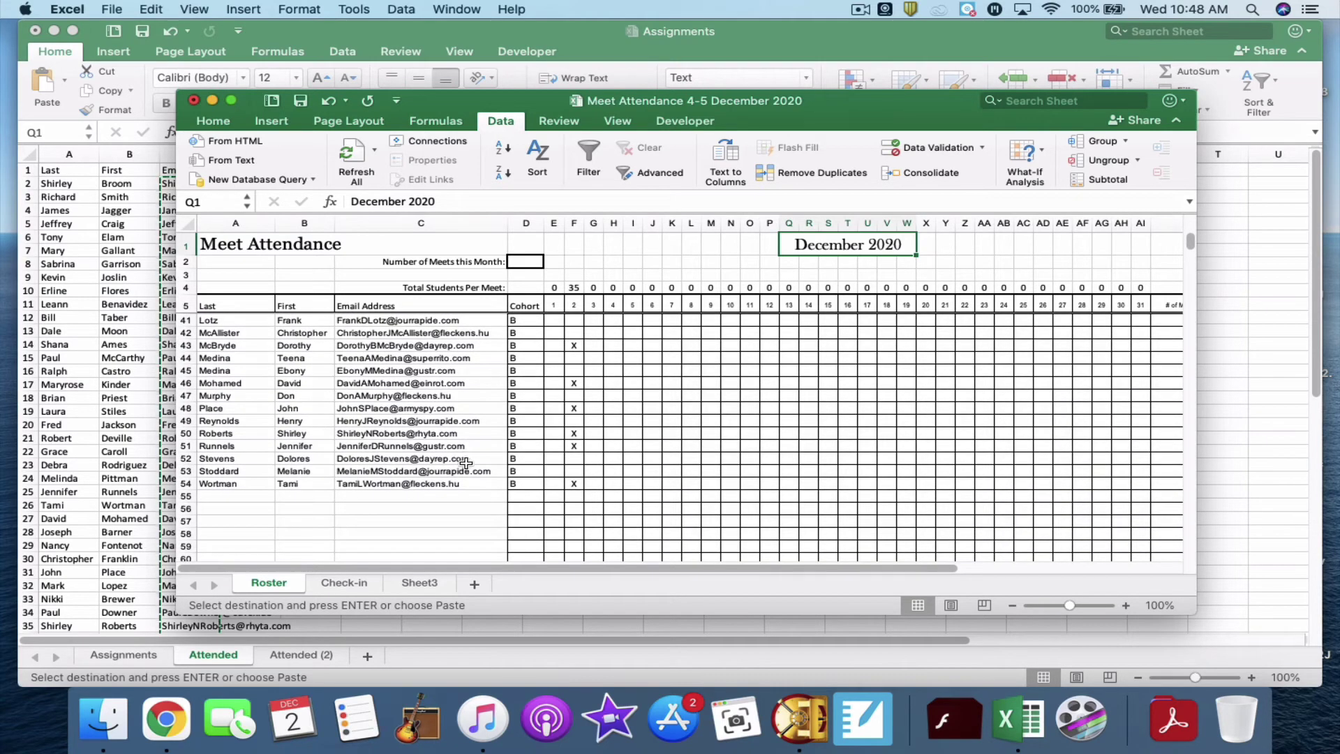
{"action": "scroll", "coordinate": [465, 463], "scroll_direction": "up", "scroll_amount": 17}
{"action": "scroll", "coordinate": [469, 468], "scroll_direction": "down", "scroll_amount": 6}
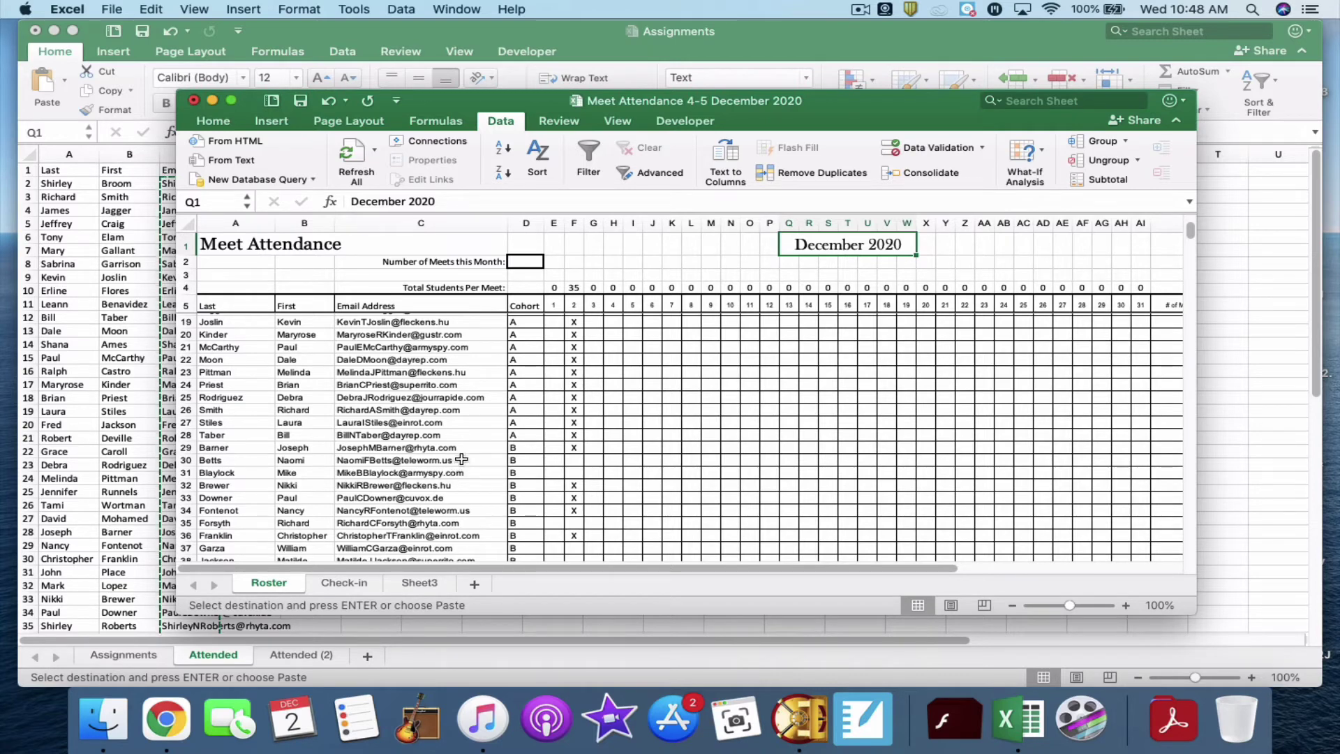
{"action": "left_click", "coordinate": [461, 460]}
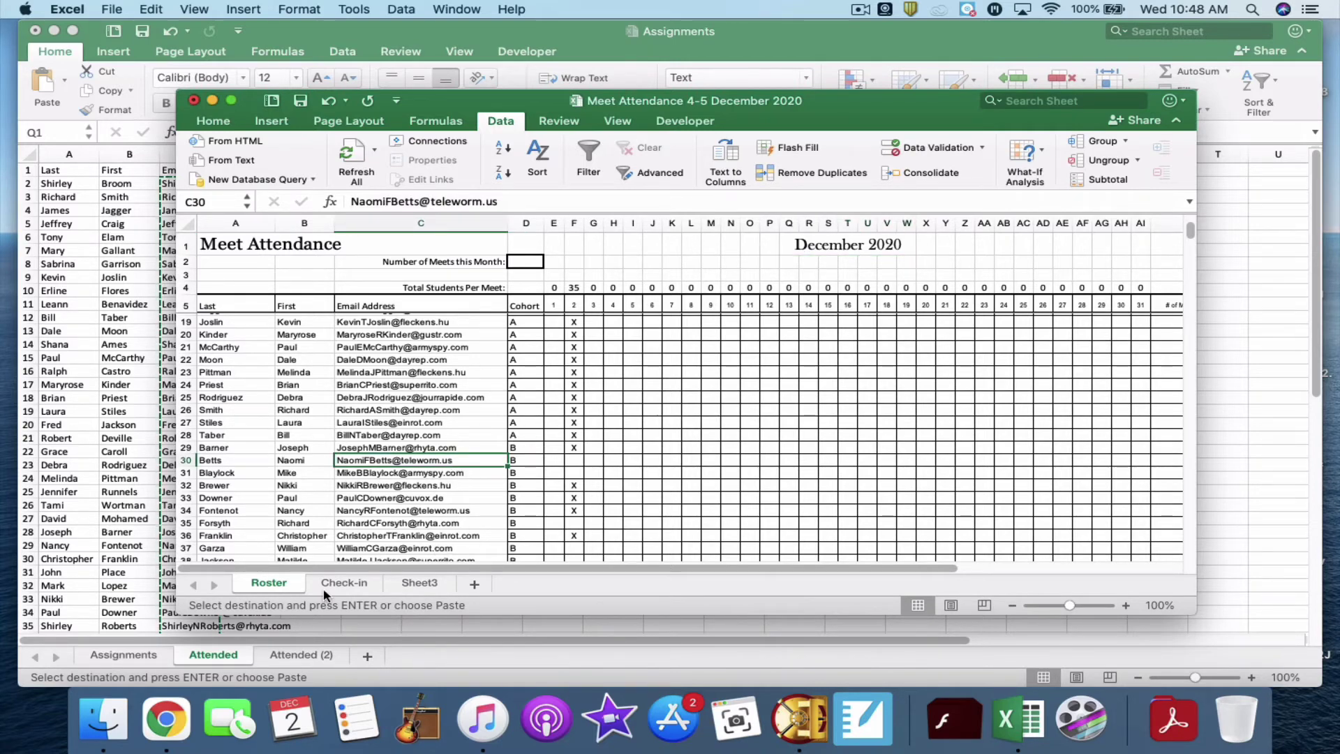
{"action": "left_click", "coordinate": [342, 583]}
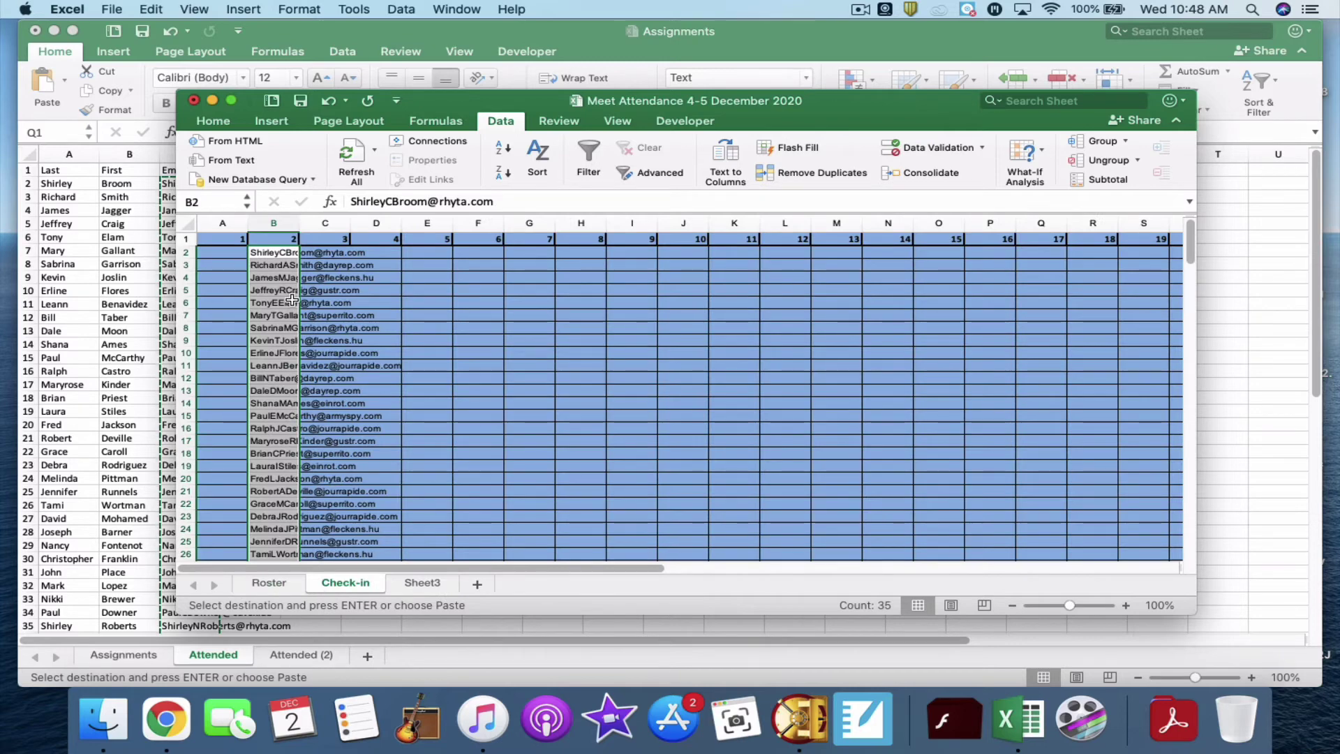
{"action": "scroll", "coordinate": [292, 300], "scroll_direction": "down", "scroll_amount": 5}
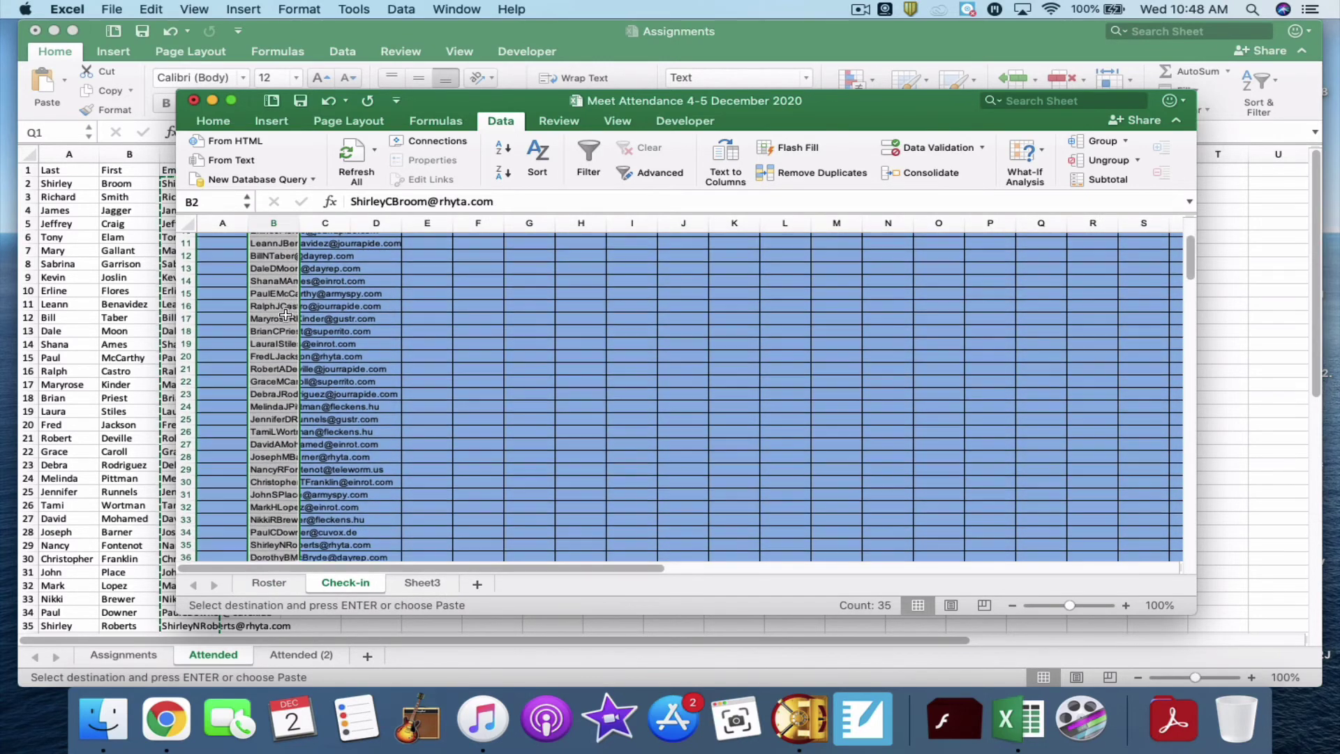
{"action": "scroll", "coordinate": [286, 315], "scroll_direction": "down", "scroll_amount": 1}
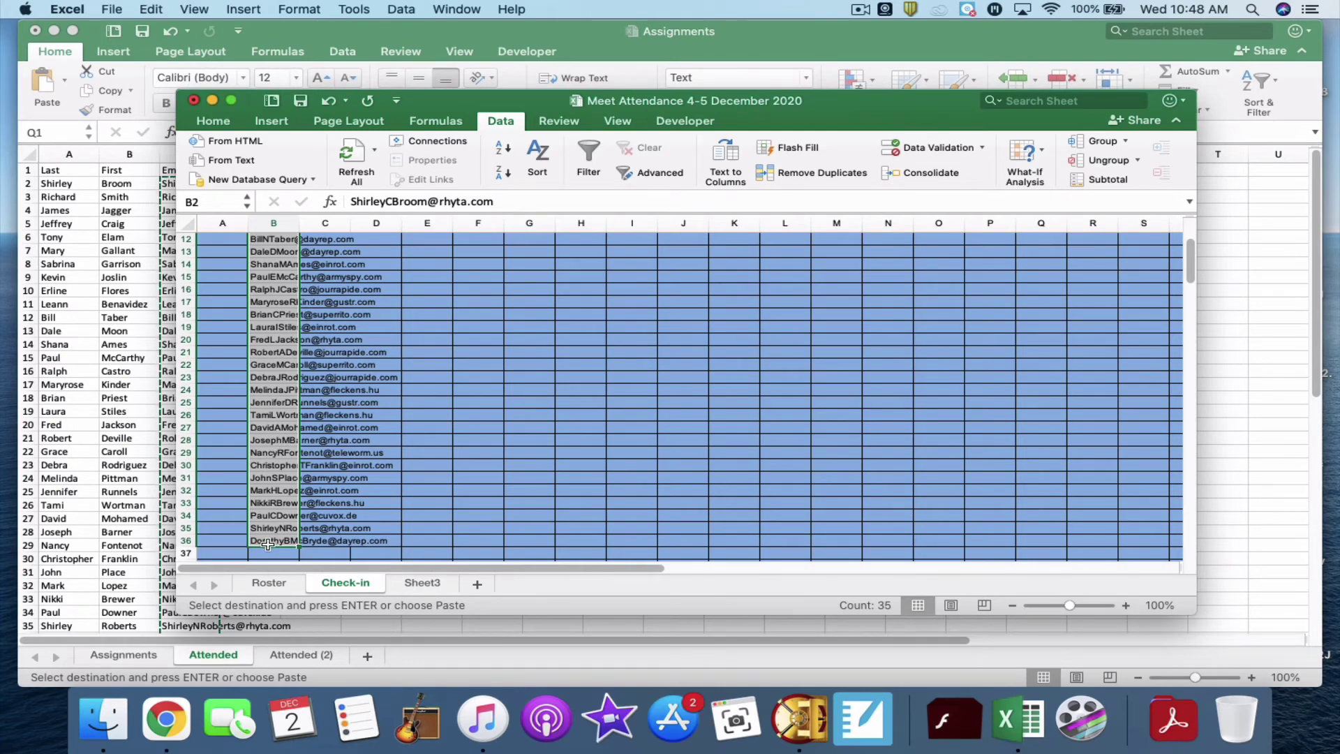
{"action": "left_click", "coordinate": [276, 585]}
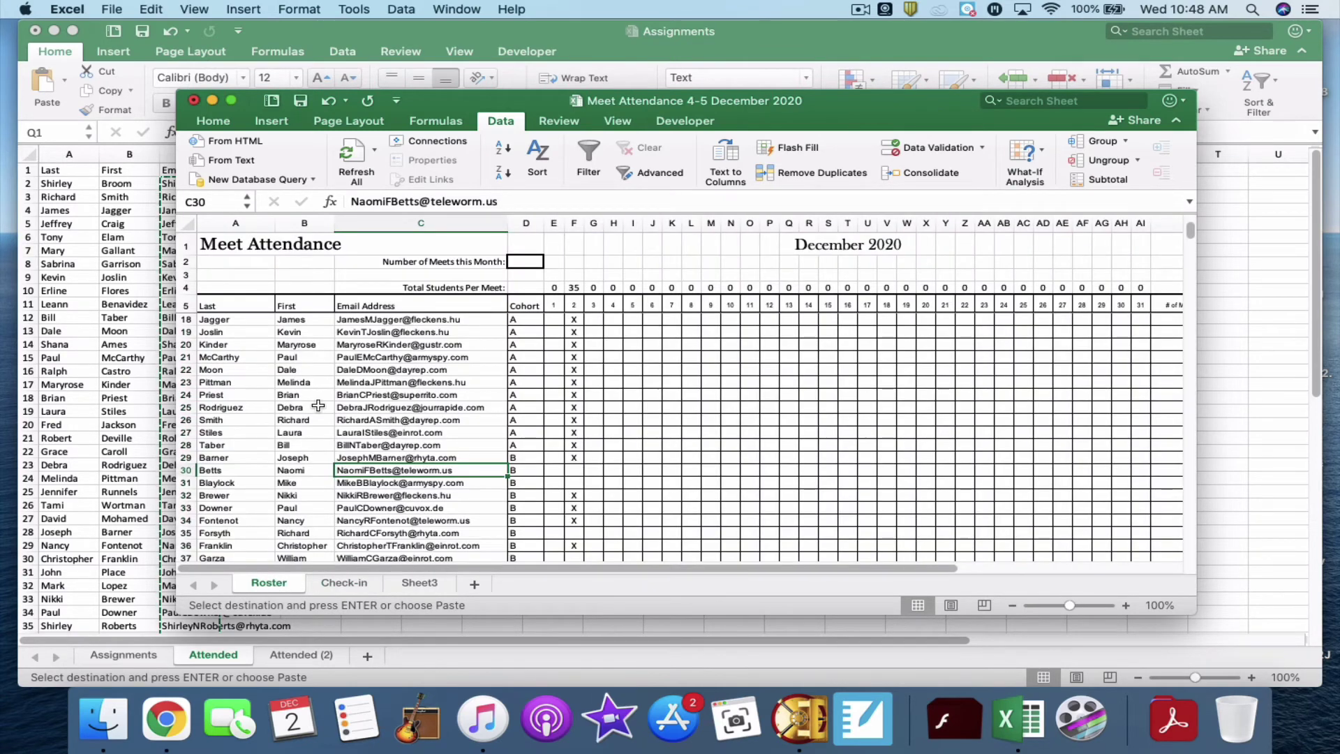
{"action": "scroll", "coordinate": [323, 431], "scroll_direction": "down", "scroll_amount": 5}
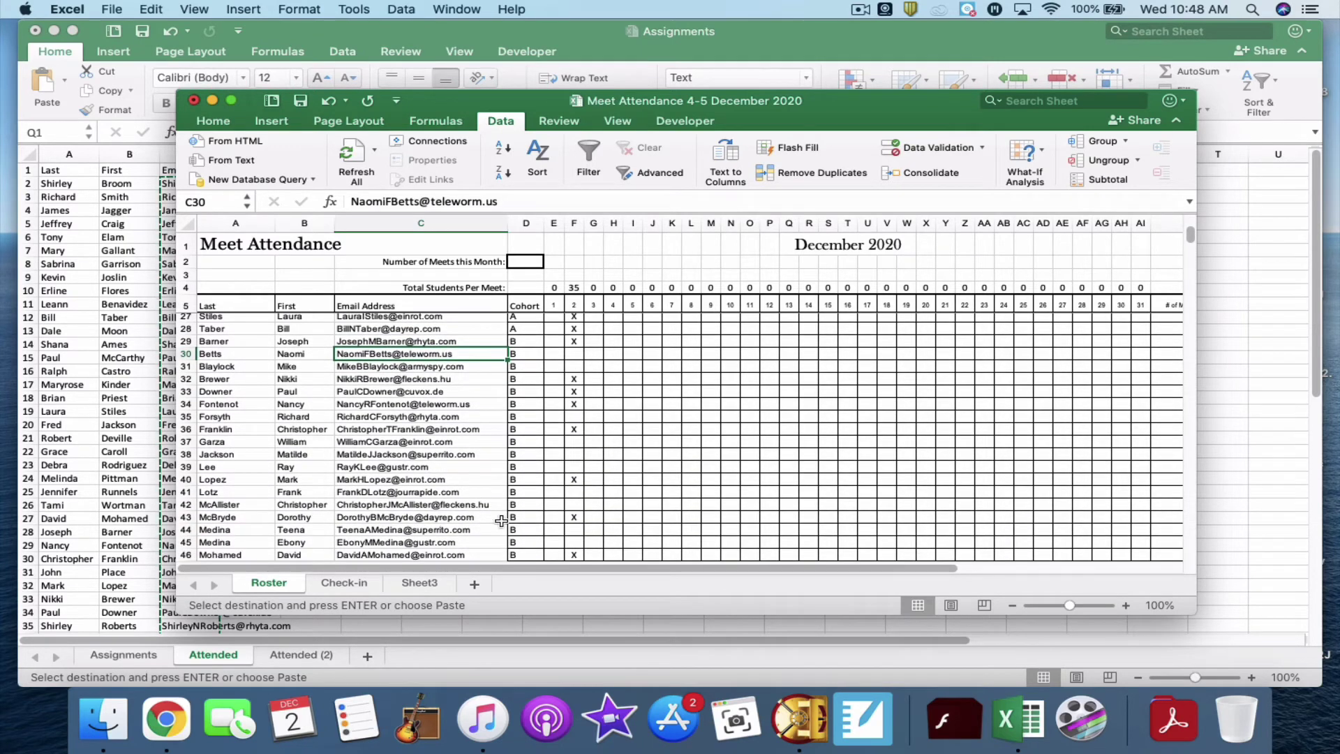
{"action": "left_click", "coordinate": [571, 516]}
{"action": "left_click_drag", "start_coordinate": [607, 573], "coordinate": [865, 575]}
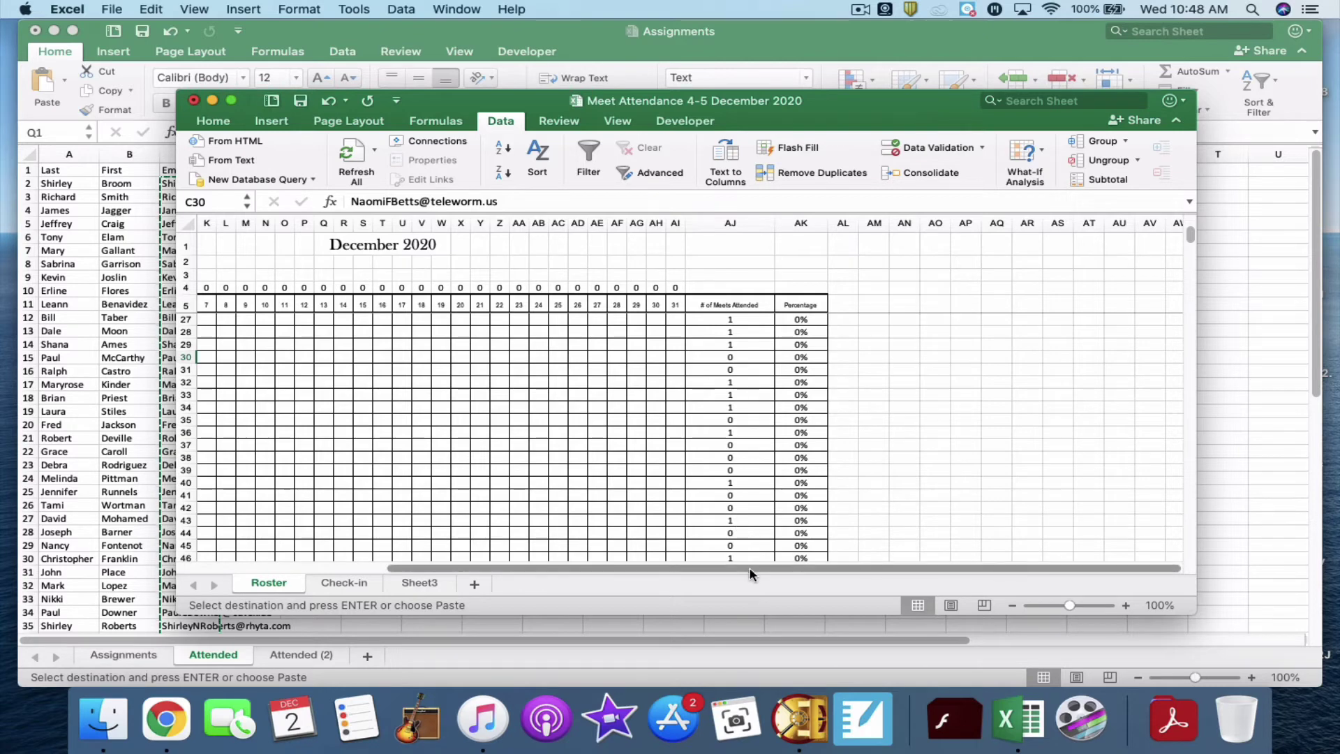
{"action": "left_click_drag", "start_coordinate": [751, 568], "coordinate": [425, 583]}
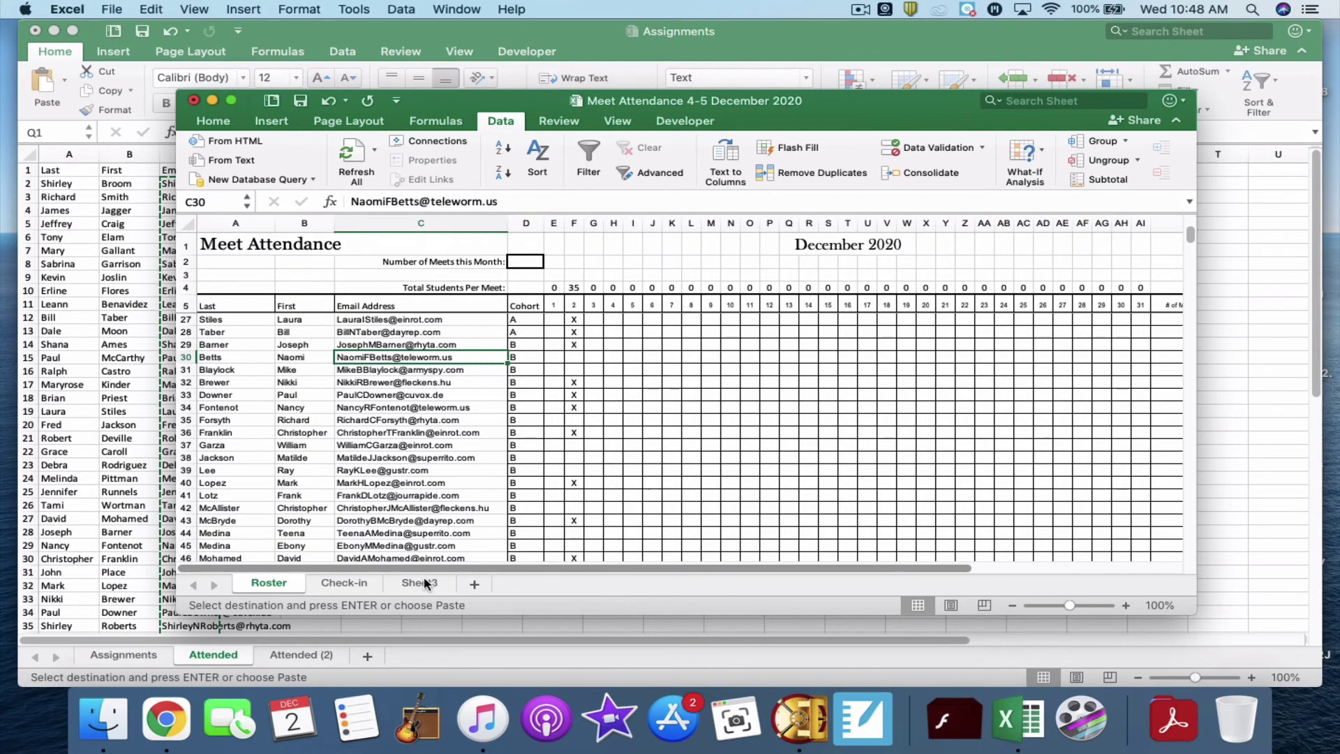
On the Check-in sheet, select C2 beside the pasted meet 2 emails, stepping right and back
{"action": "left_click", "coordinate": [333, 582]}
{"action": "scroll", "coordinate": [433, 471], "scroll_direction": "up", "scroll_amount": 4}
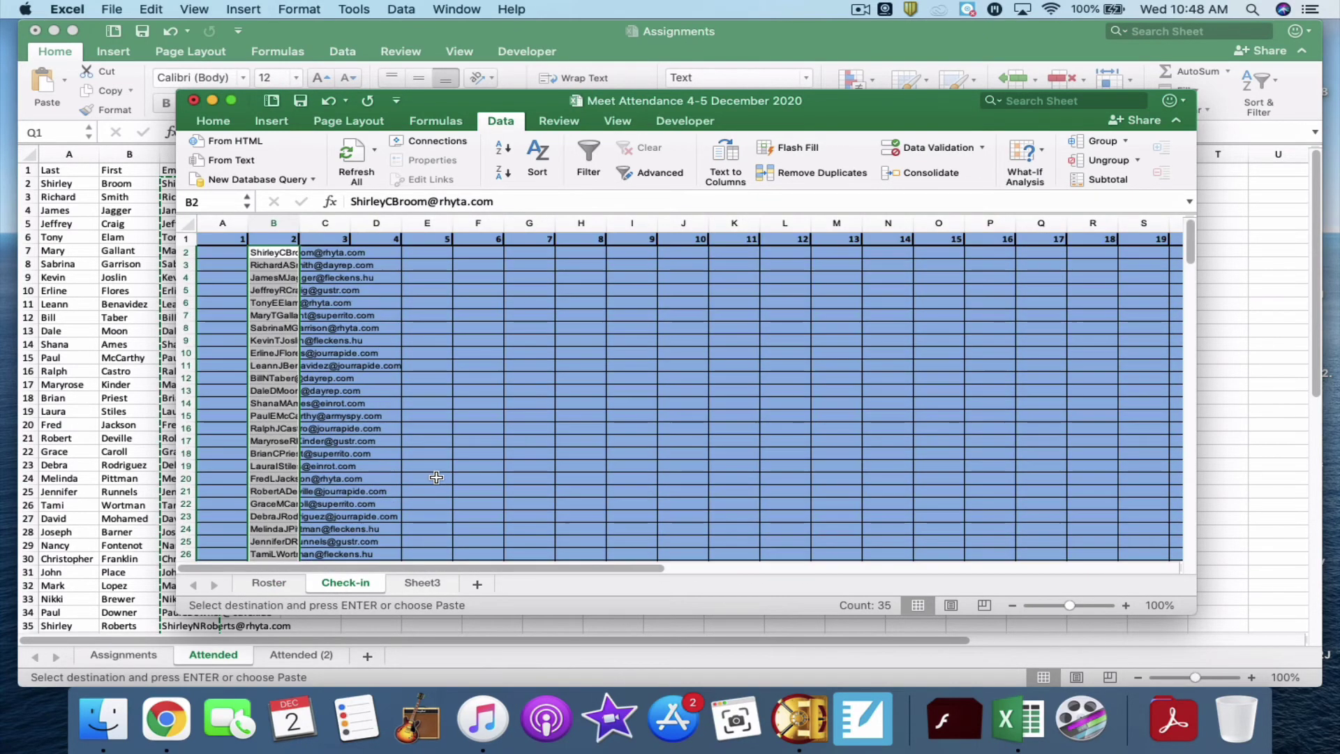
{"action": "left_click", "coordinate": [330, 253]}
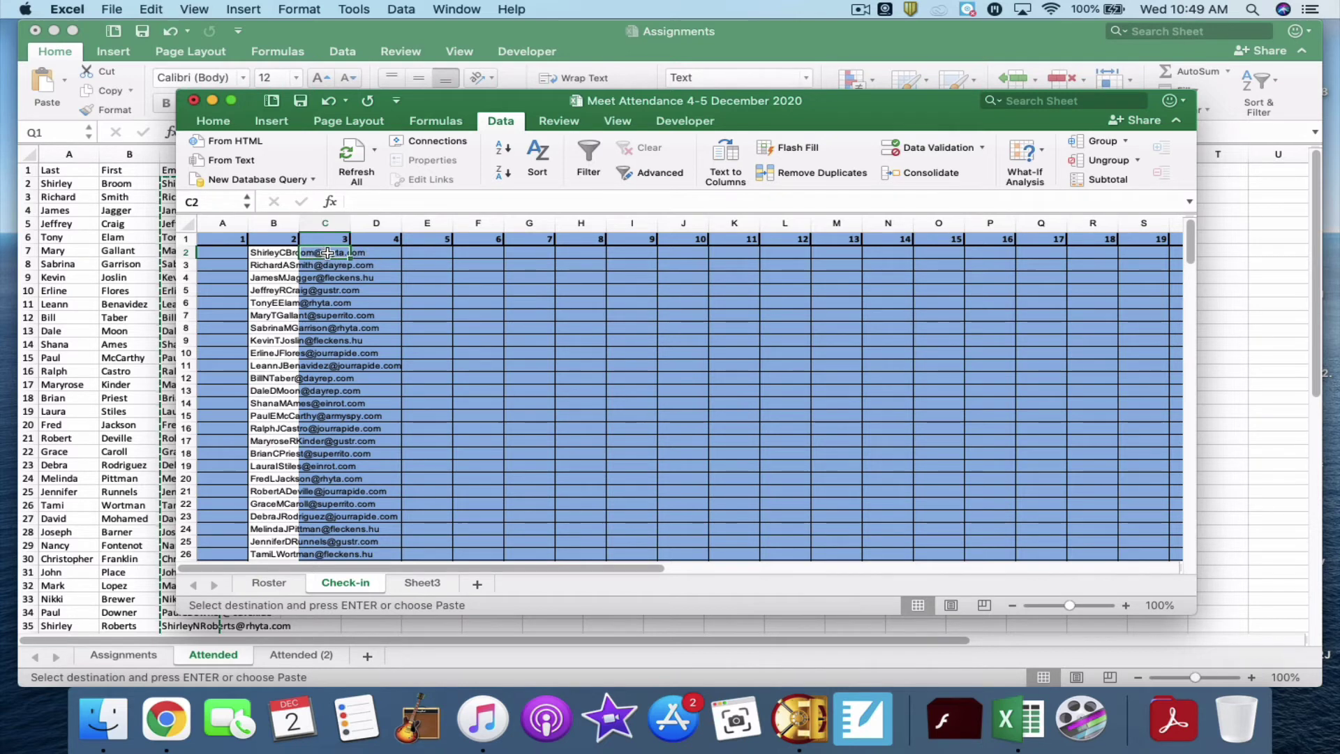
{"action": "key", "text": "Right"}
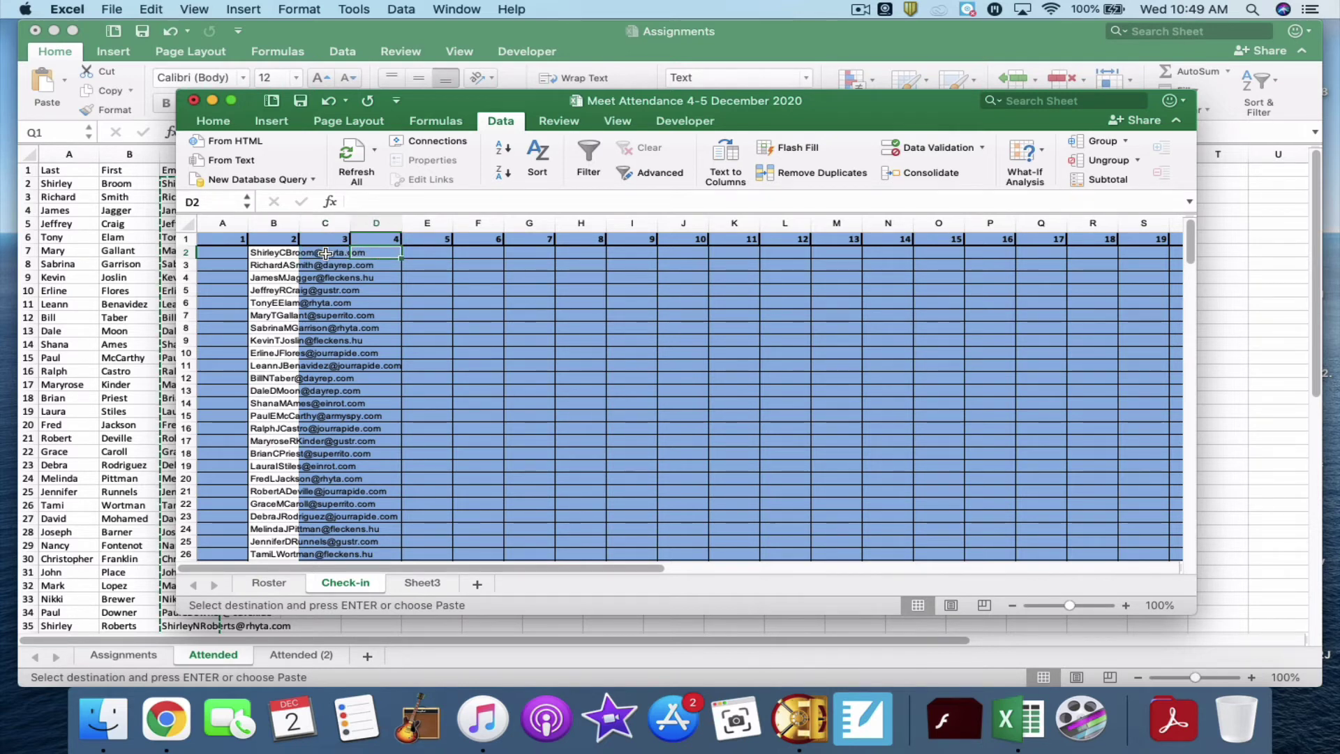
{"action": "key", "text": "Left"}
{"action": "key", "text": "Left"}
{"action": "key", "text": "Right"}
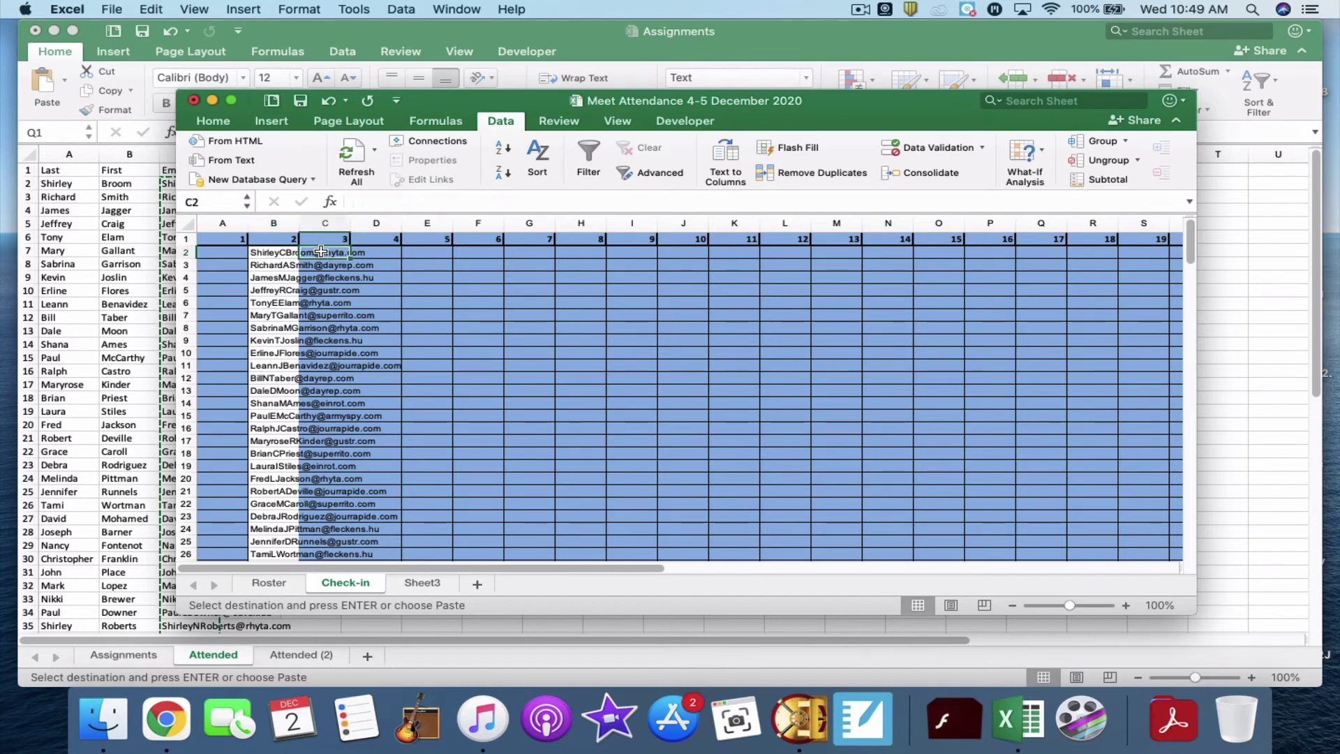
Copy the 22 emails in C2:C23 of Attended (2), then bring Meet Attendance forward
{"action": "left_click", "coordinate": [299, 660]}
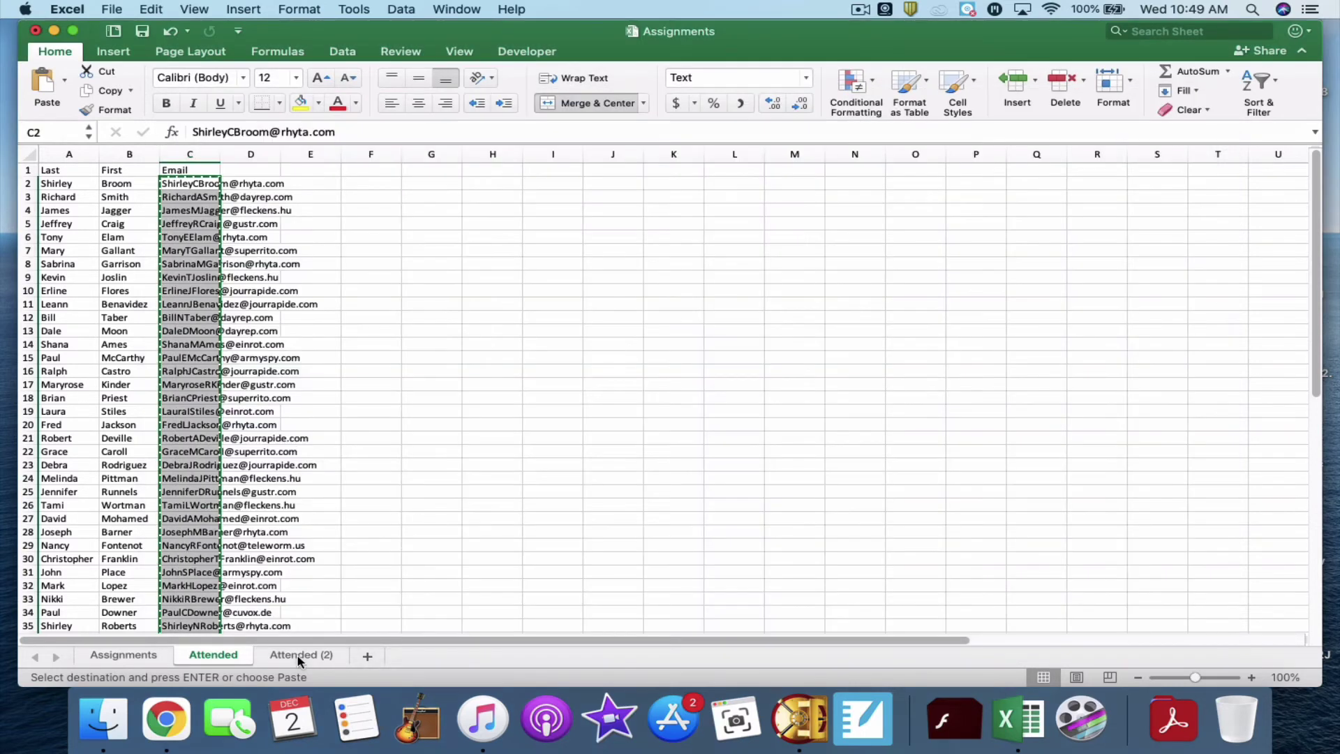
{"action": "left_click", "coordinate": [299, 657]}
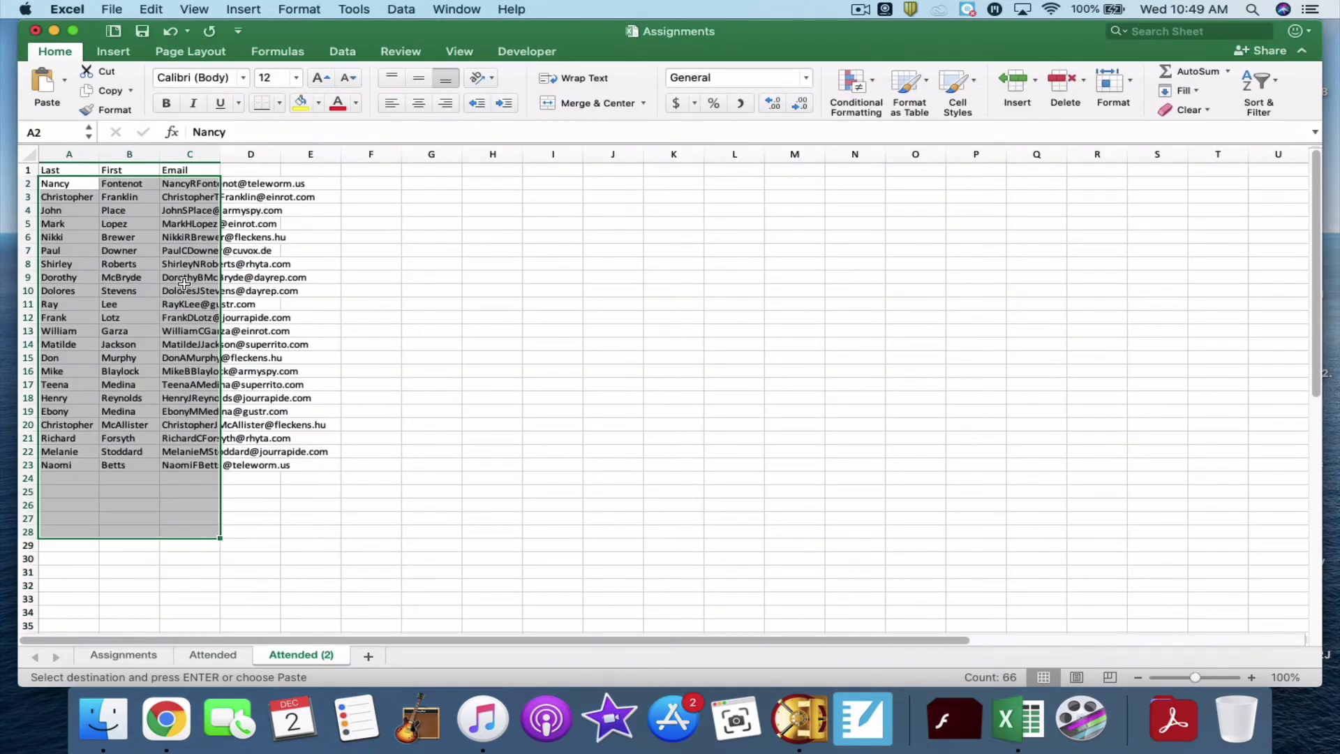
{"action": "left_click", "coordinate": [192, 195]}
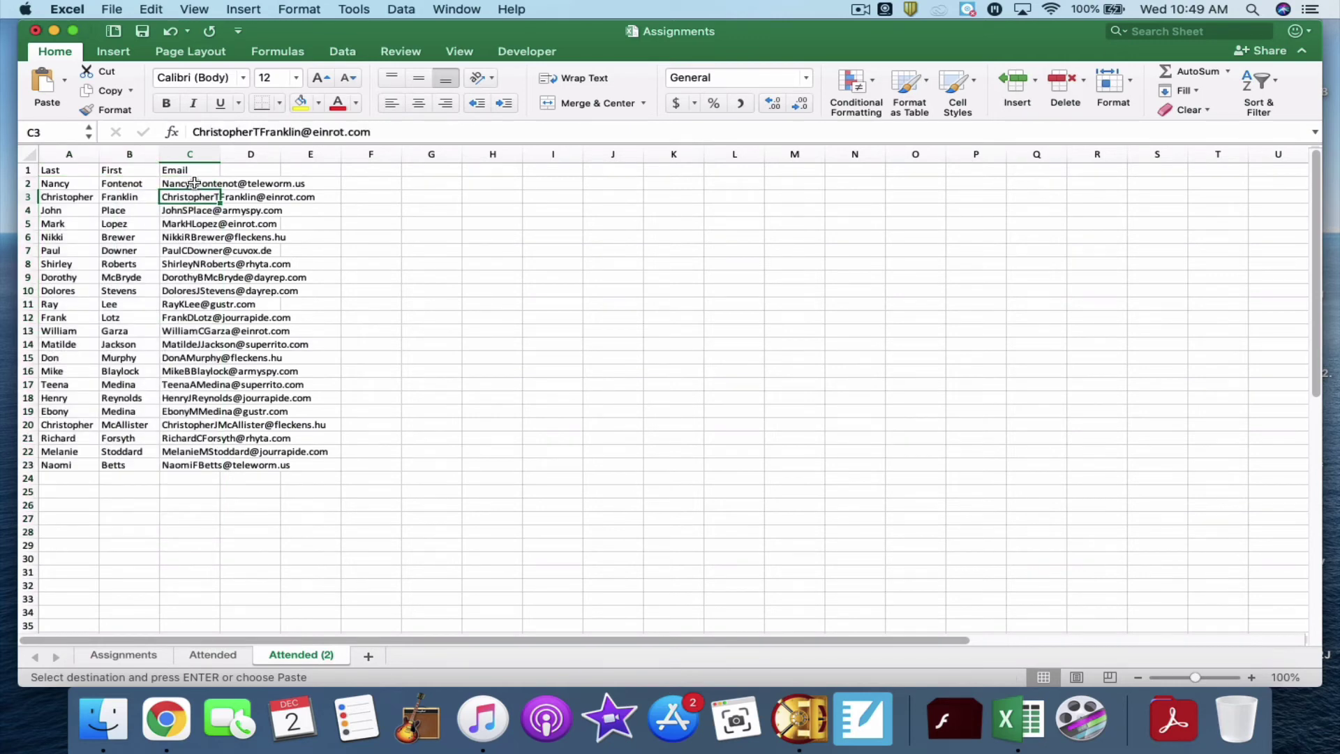
{"action": "left_click", "coordinate": [195, 182]}
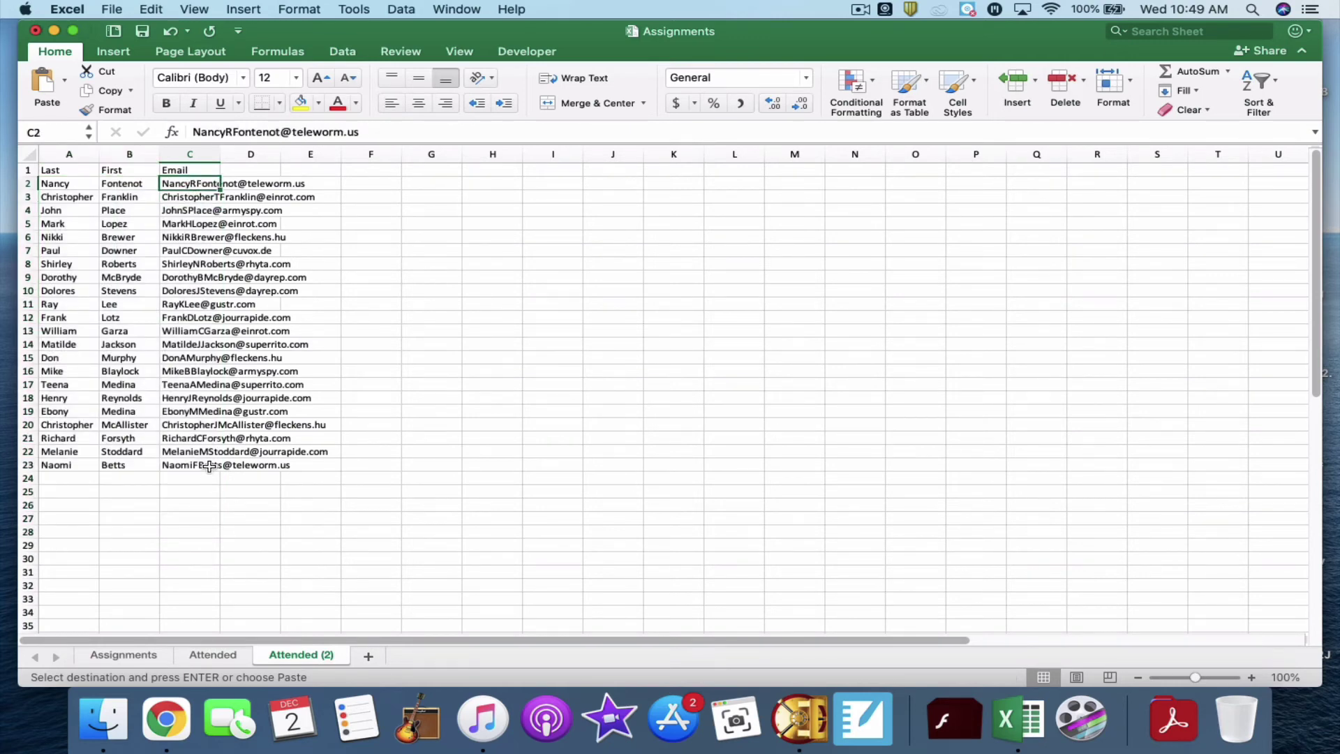
{"action": "left_click", "coordinate": [209, 464], "text": "shift"}
{"action": "key", "text": "super+c"}
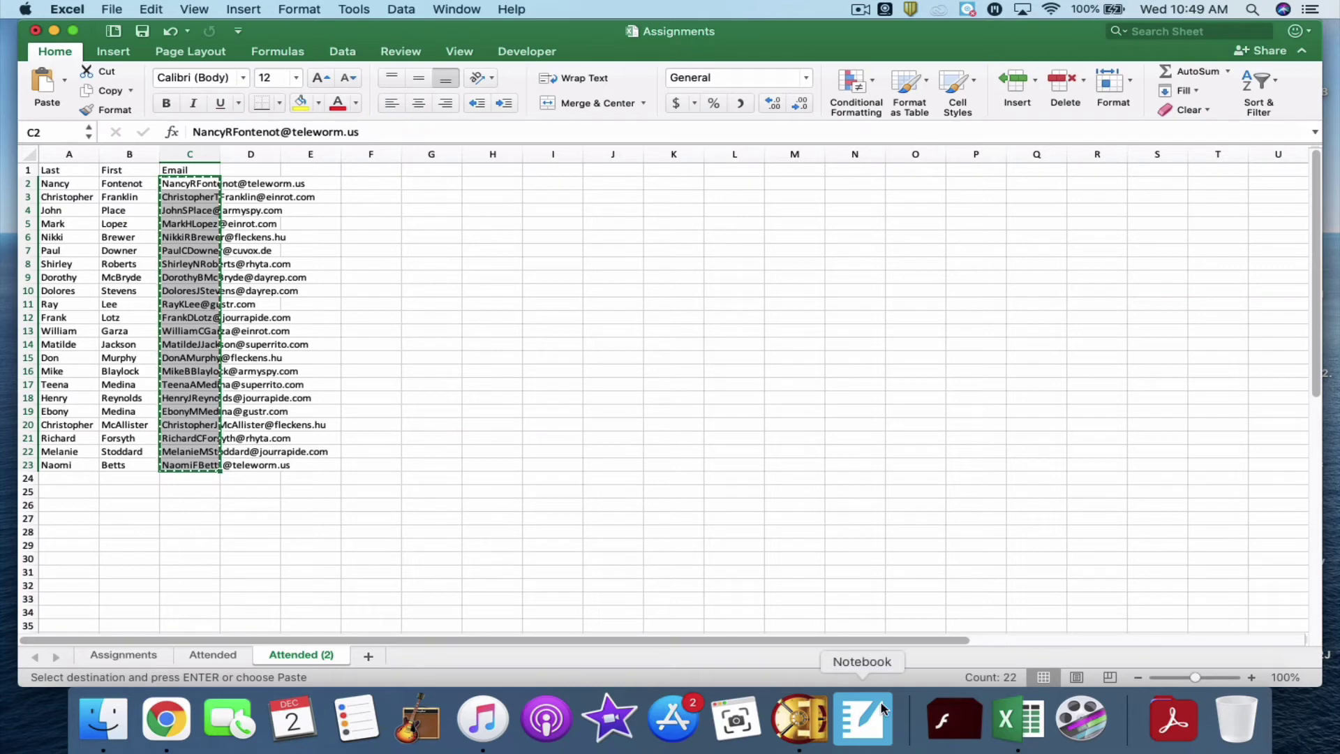
{"action": "right_click", "coordinate": [1013, 708]}
{"action": "left_click", "coordinate": [1047, 551]}
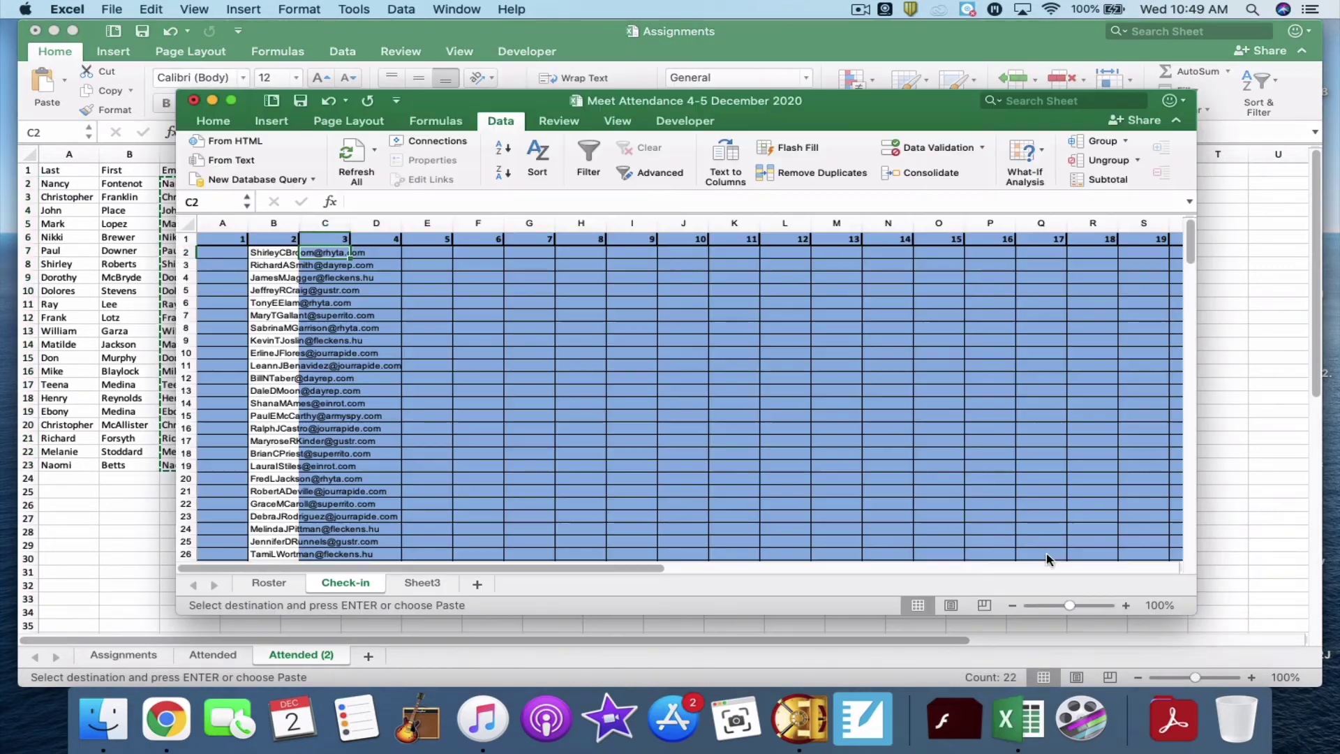
Paste the 22 copied emails into the Check-in sheet at C2 and again at F20
{"action": "right_click", "coordinate": [336, 252]}
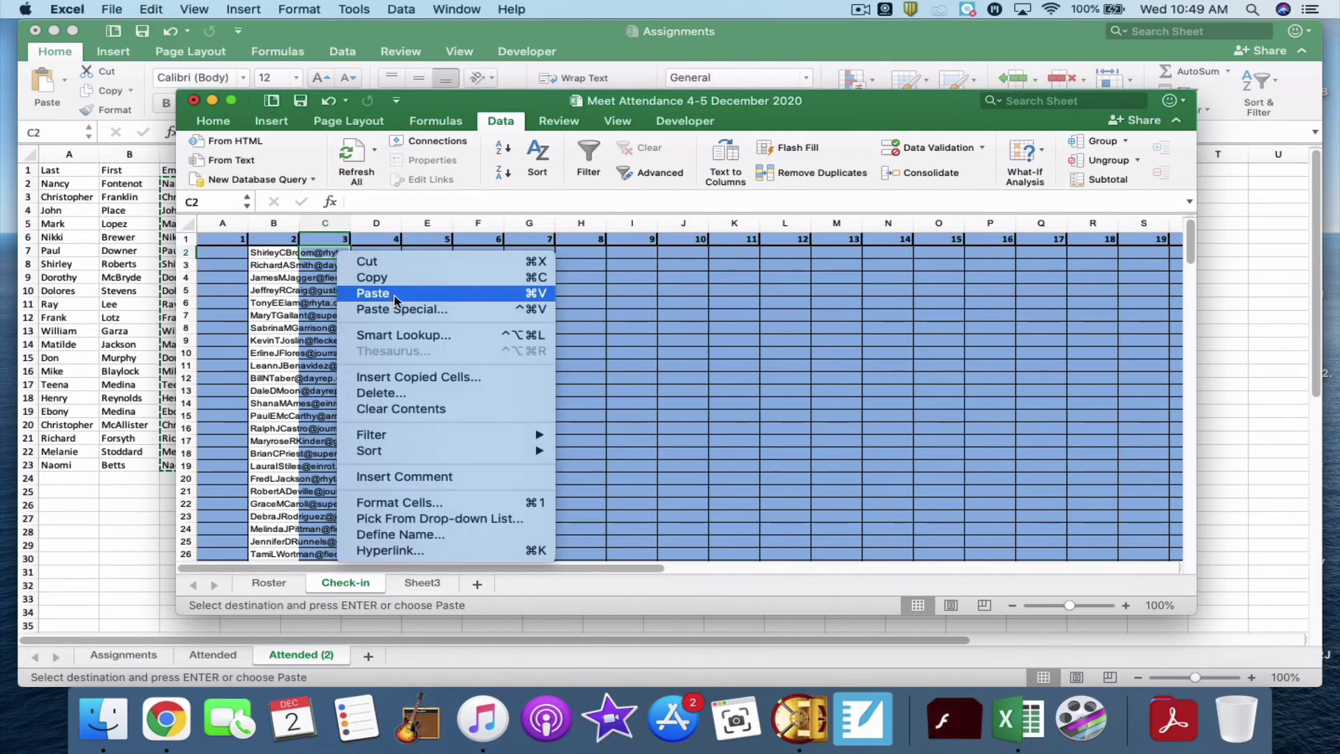
{"action": "left_click", "coordinate": [395, 293]}
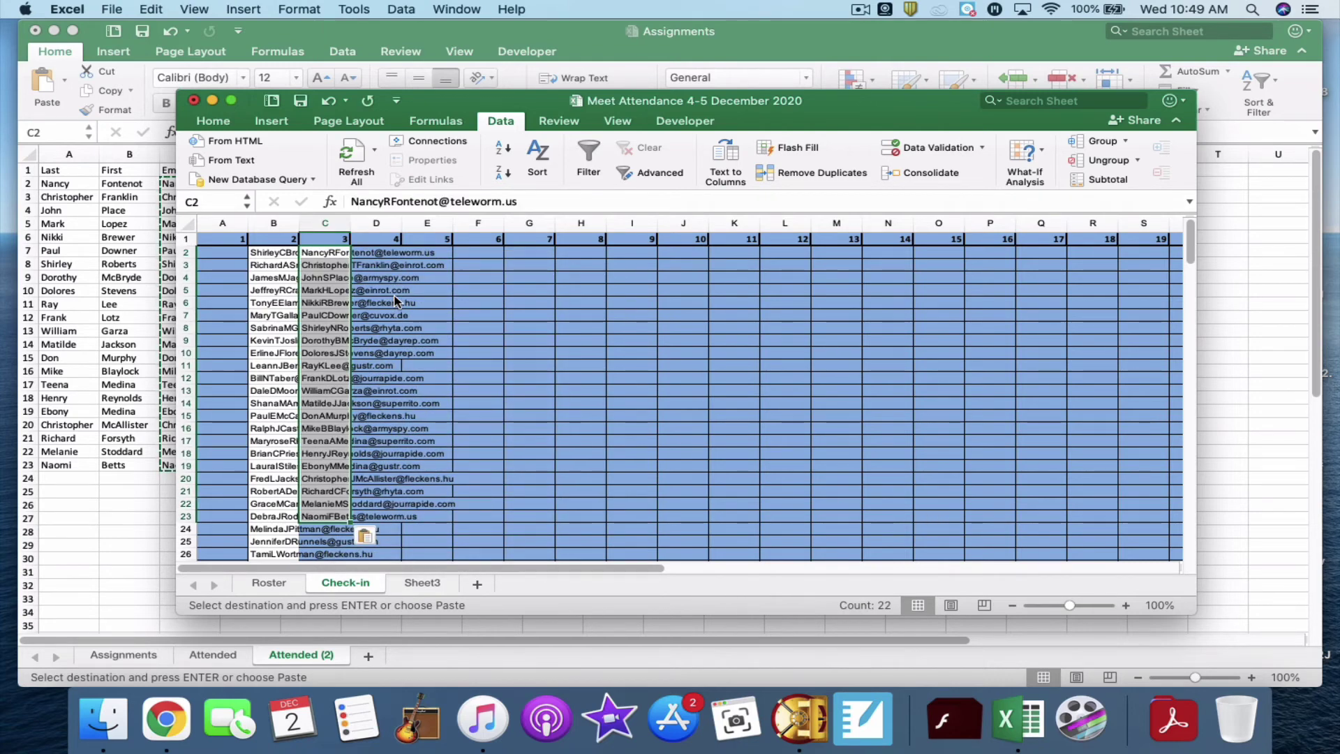
{"action": "scroll", "coordinate": [411, 307], "scroll_direction": "down", "scroll_amount": 5}
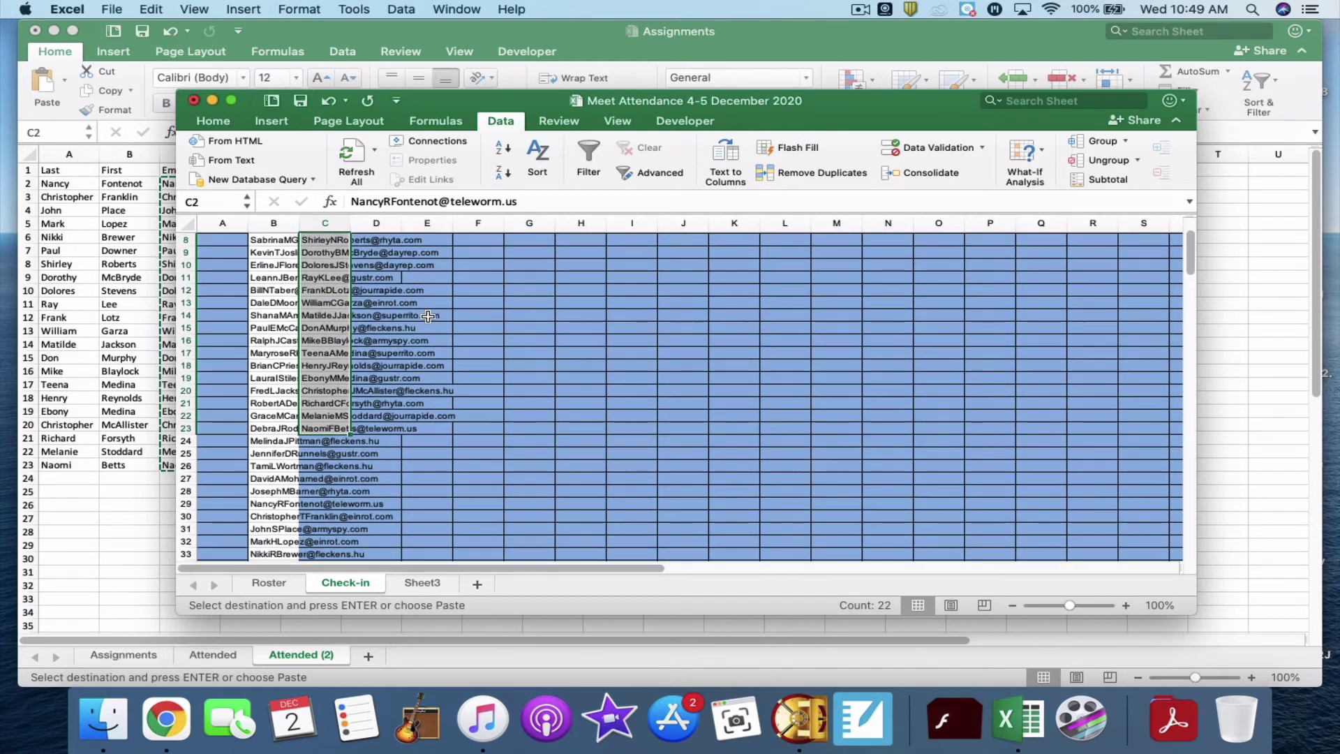
{"action": "left_click", "coordinate": [482, 391]}
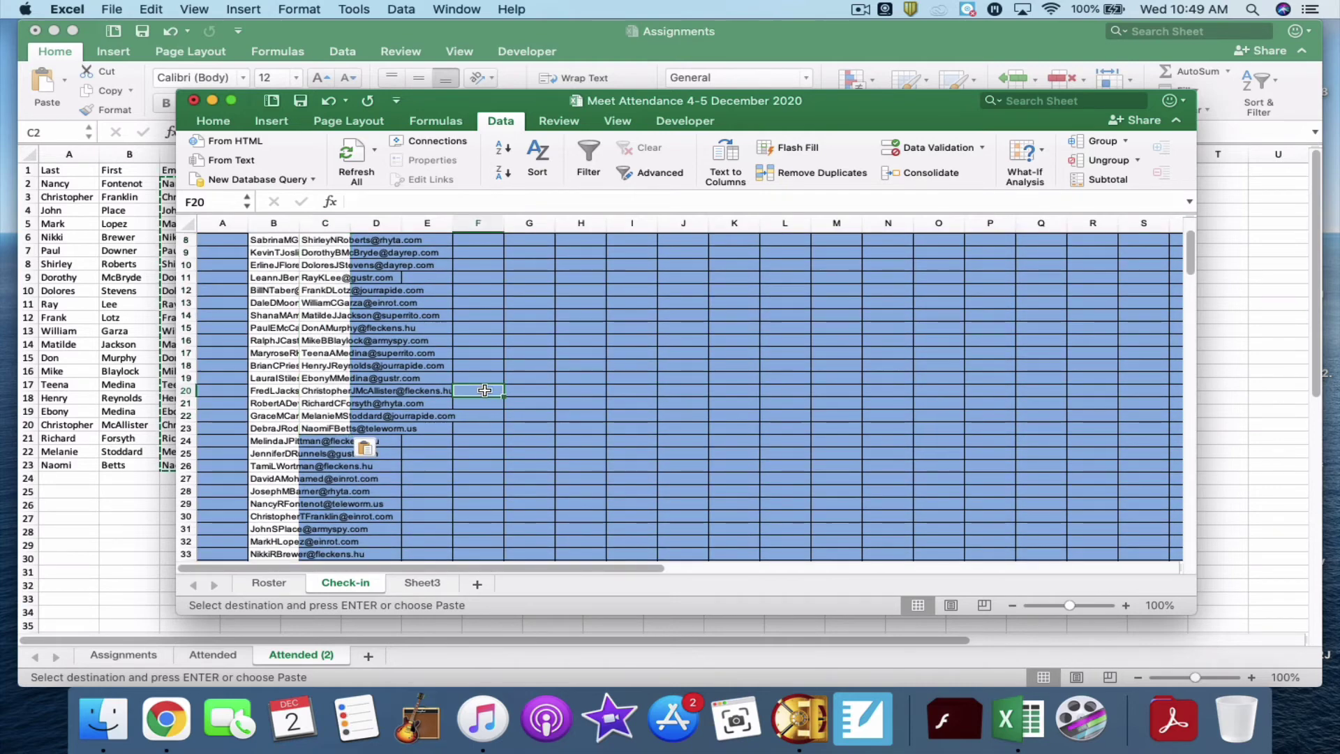
{"action": "right_click", "coordinate": [487, 390]}
{"action": "left_click", "coordinate": [519, 412]}
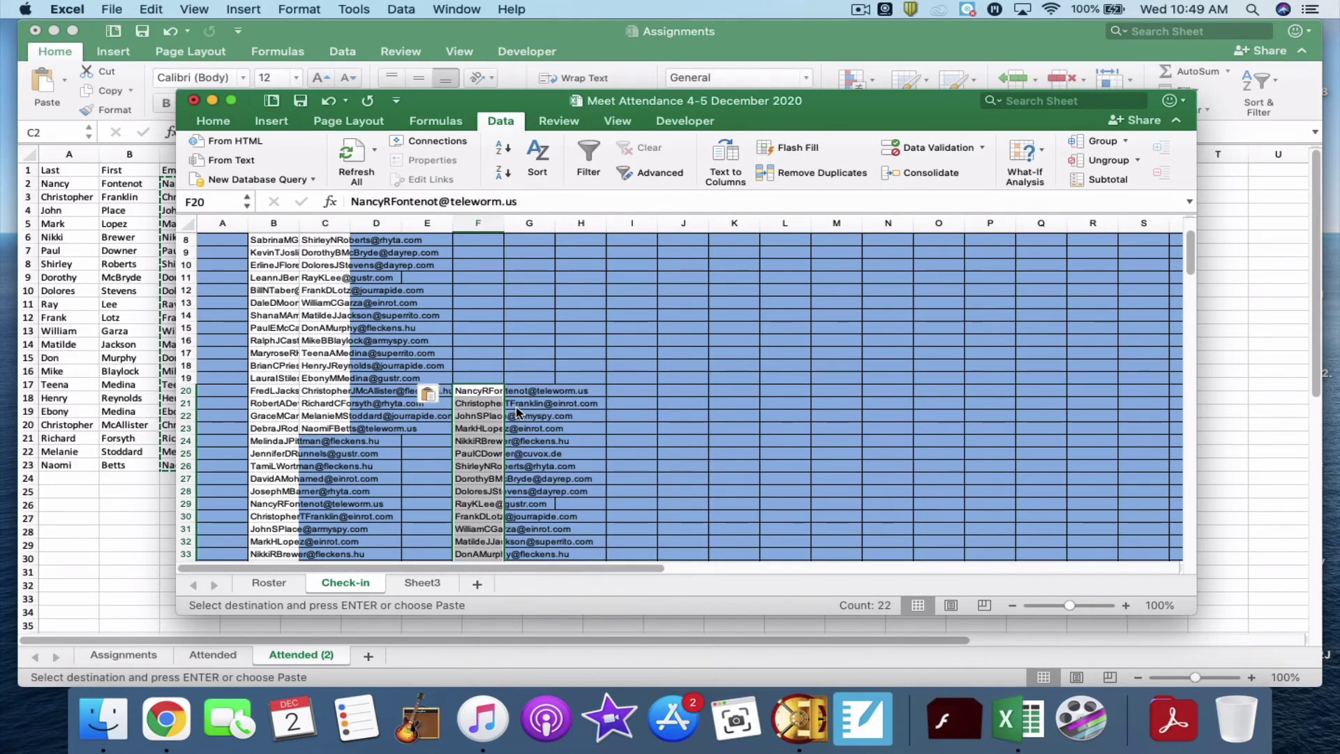
Review the Roster's X marks, now 22 students each under meet 3 and meet 6
{"action": "left_click", "coordinate": [270, 584]}
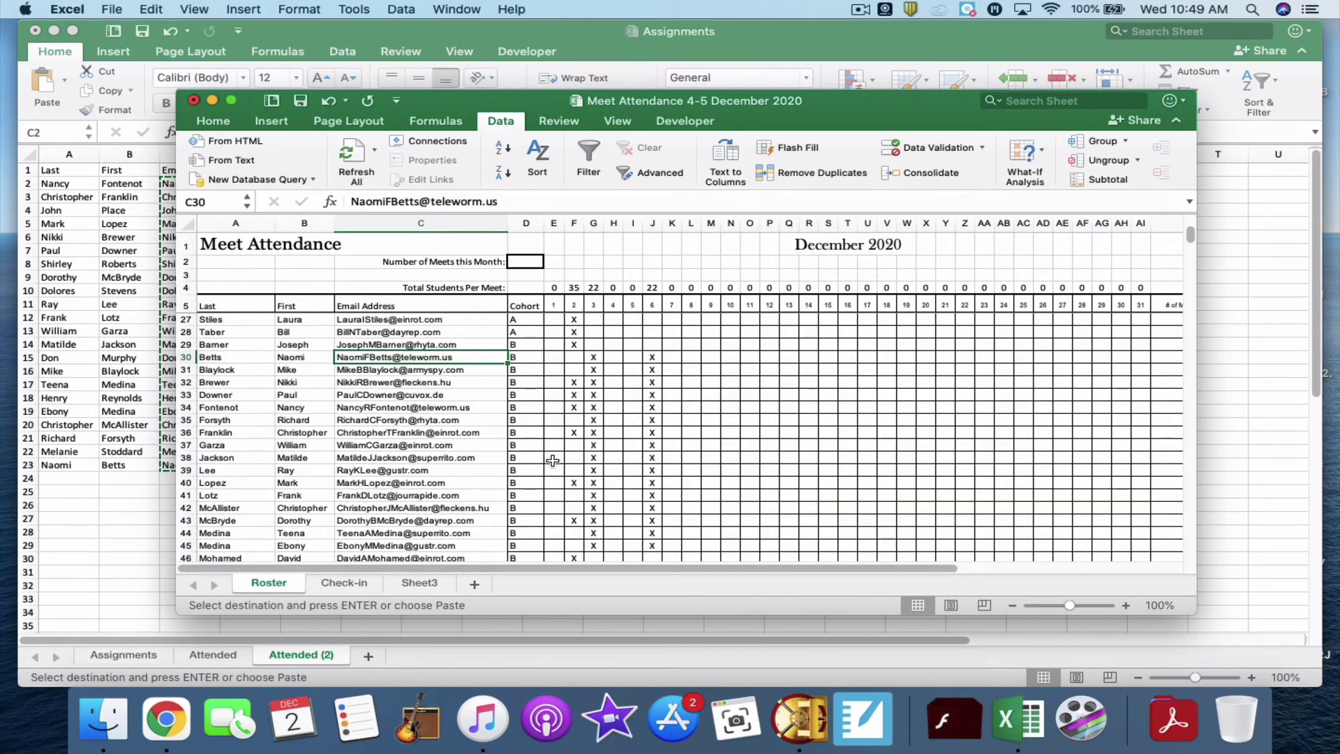
{"action": "scroll", "coordinate": [590, 358], "scroll_direction": "down", "scroll_amount": 5}
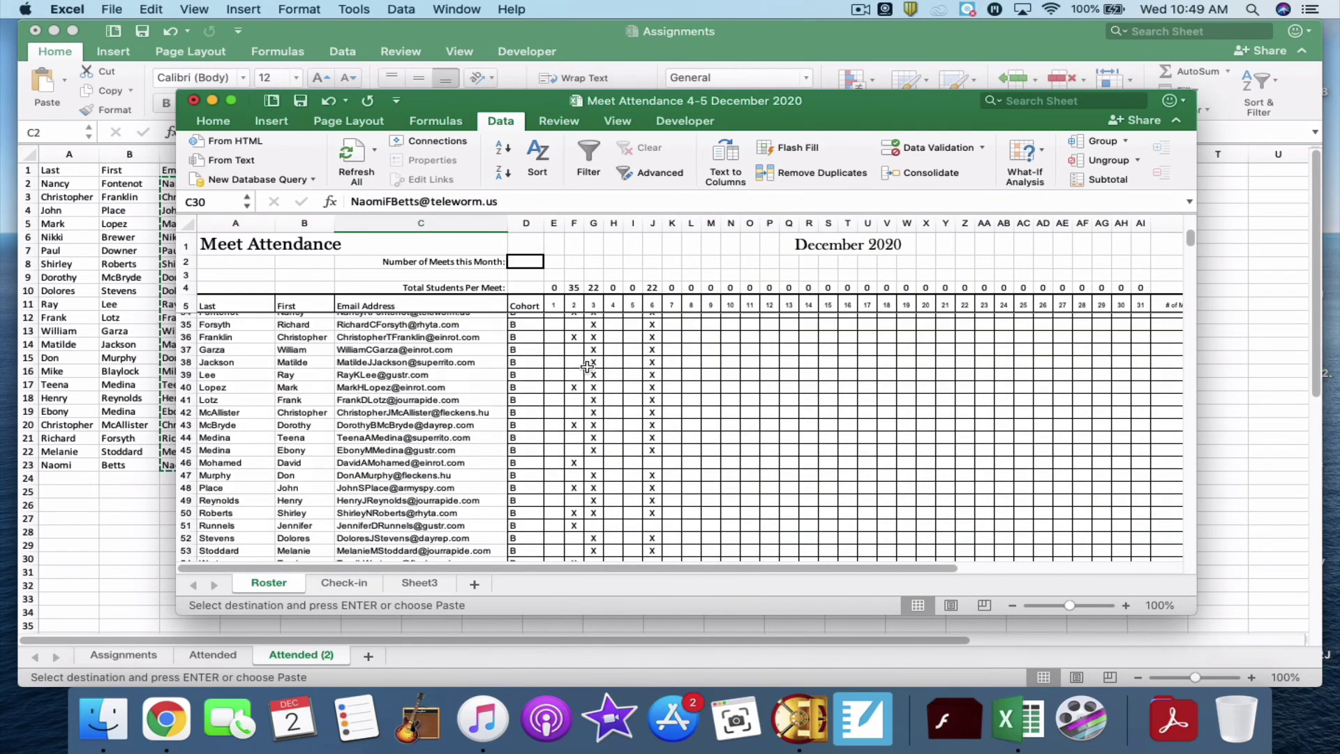
{"action": "scroll", "coordinate": [590, 382], "scroll_direction": "up", "scroll_amount": 10}
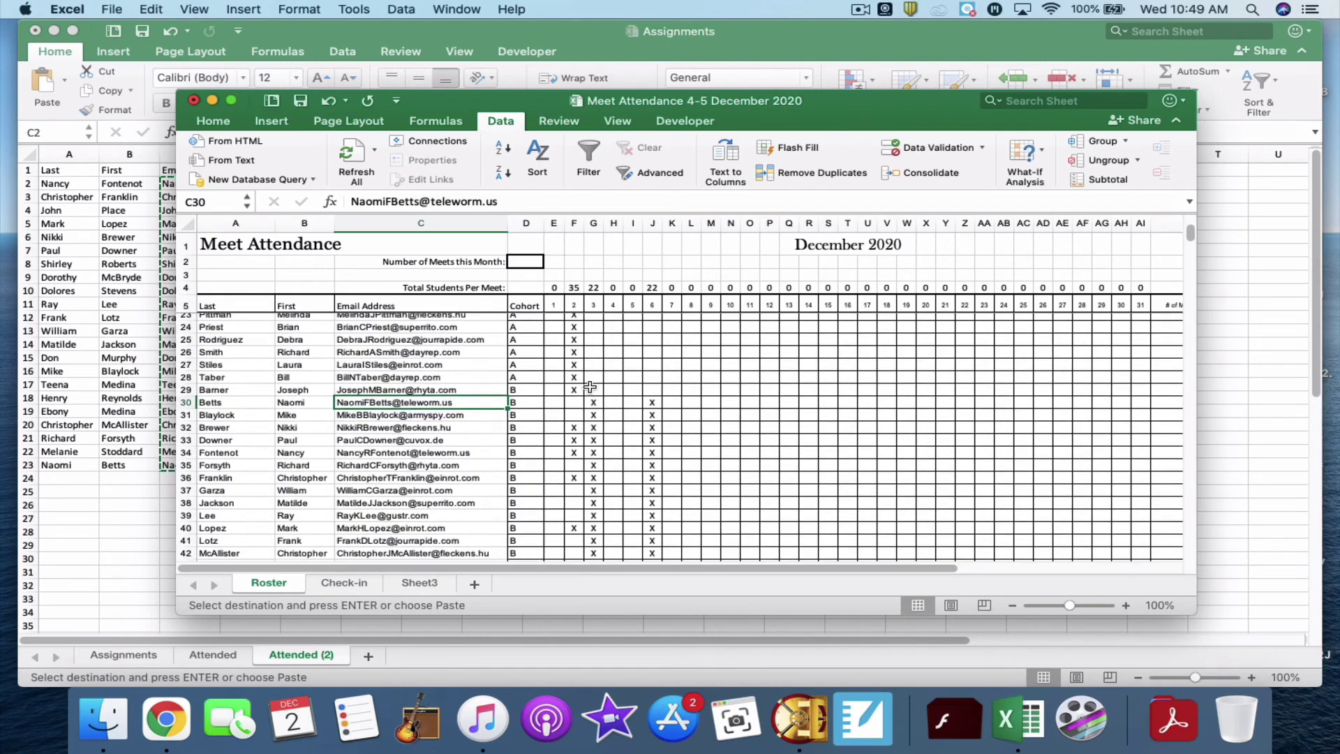
{"action": "scroll", "coordinate": [597, 370], "scroll_direction": "down", "scroll_amount": 4}
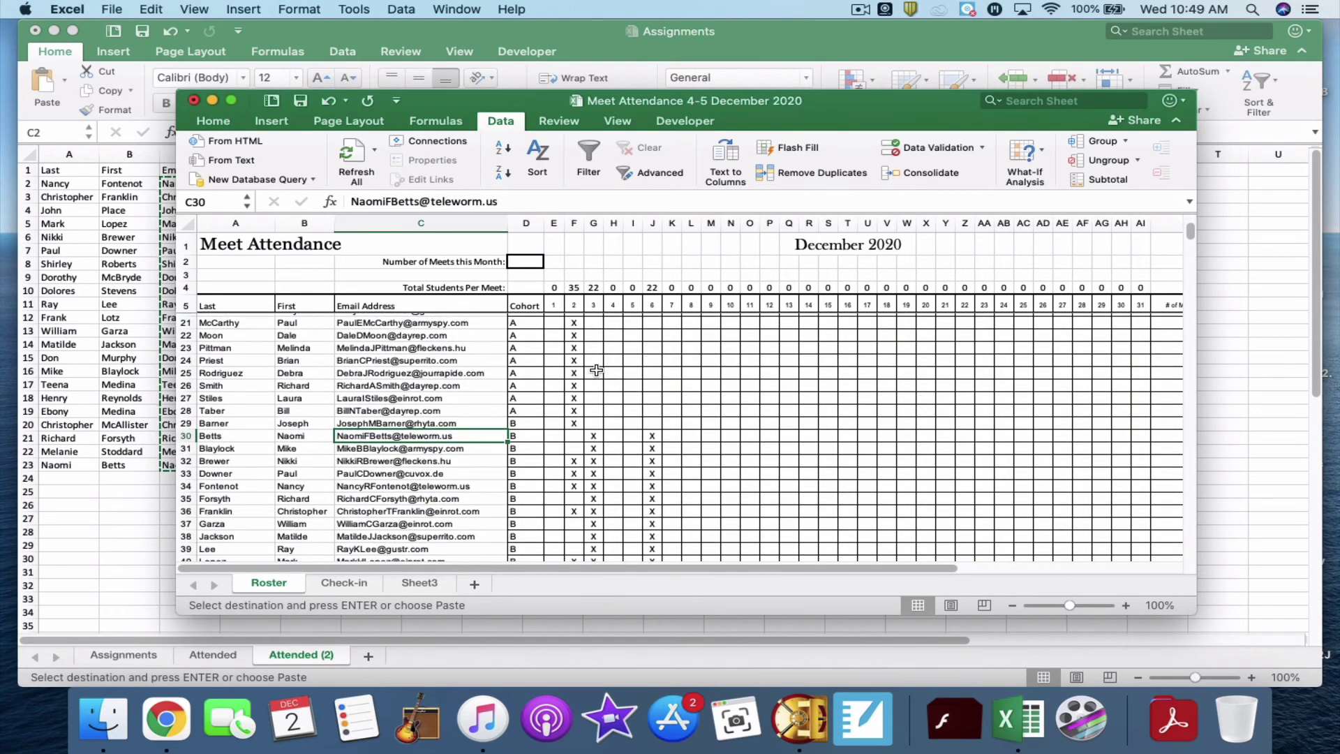
{"action": "scroll", "coordinate": [598, 380], "scroll_direction": "up", "scroll_amount": 3}
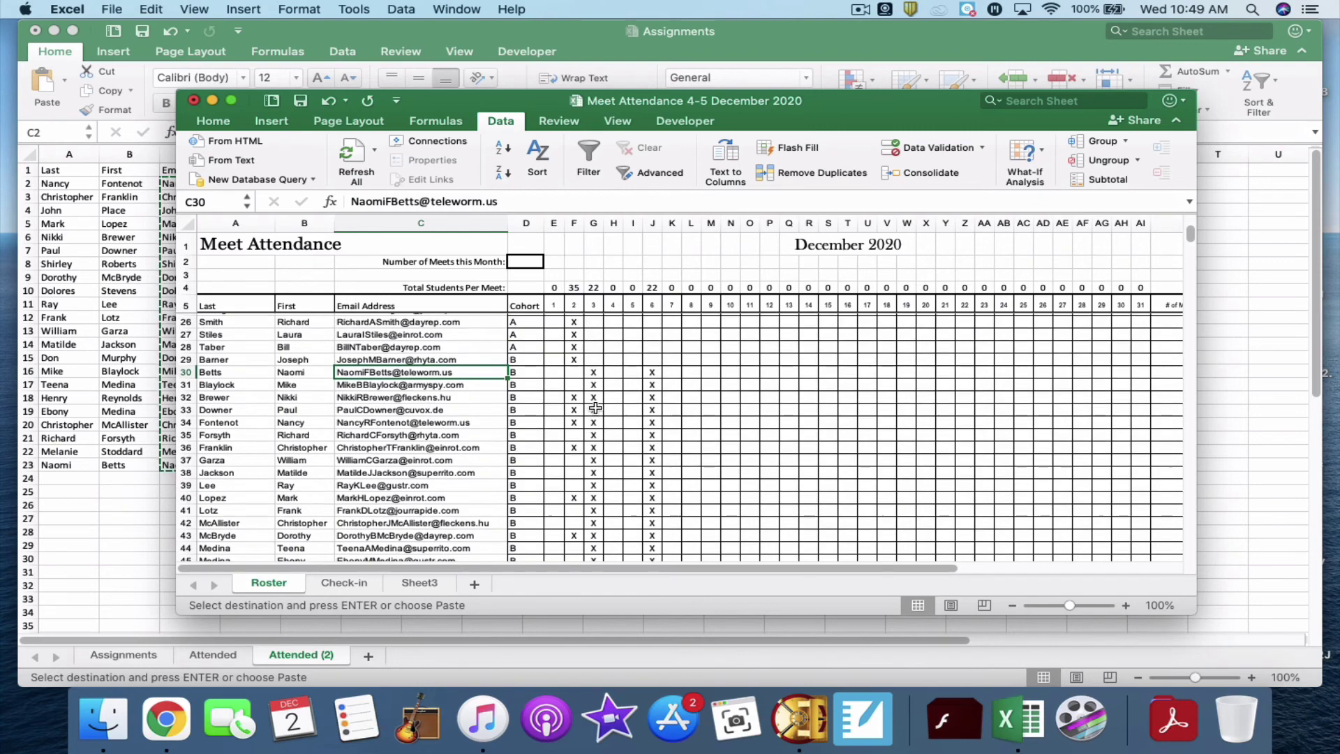
{"action": "scroll", "coordinate": [602, 397], "scroll_direction": "down", "scroll_amount": 3}
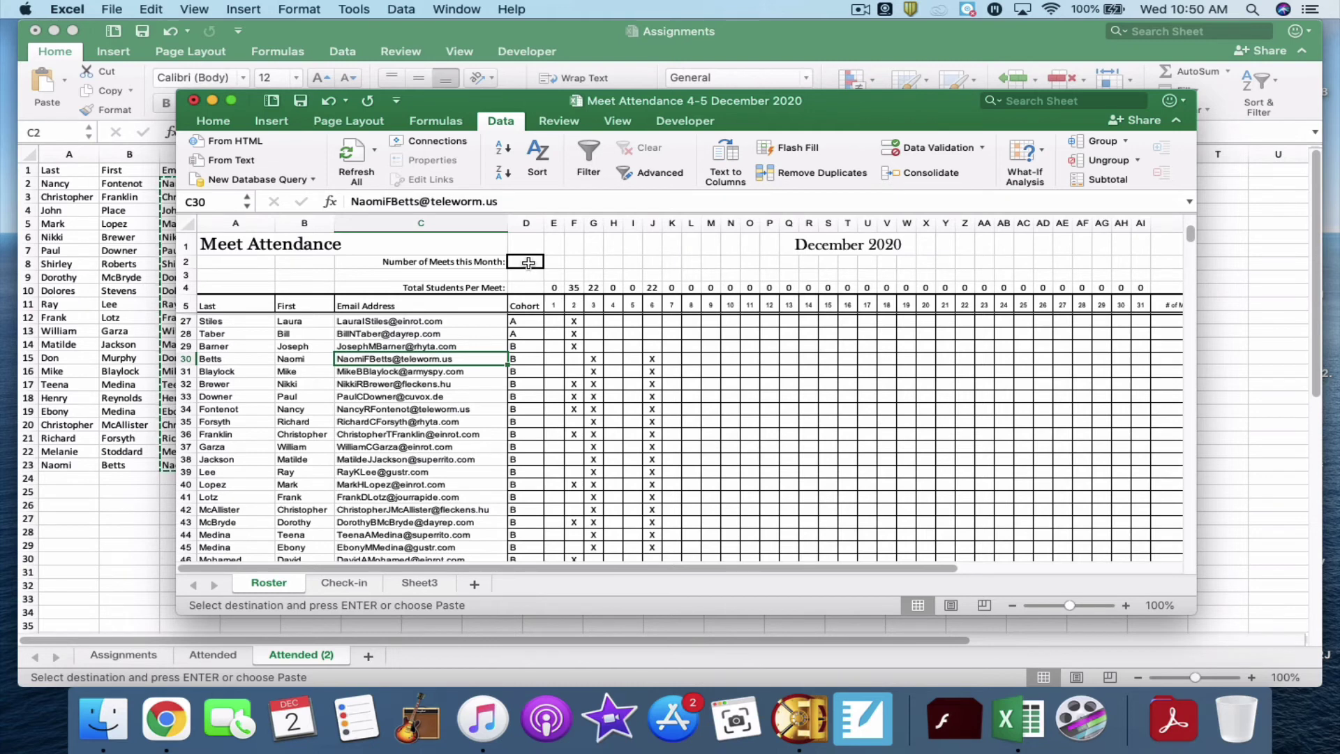
Enter 3 in D2 as this month's meet count and review the resulting attendance percentages
{"action": "left_click", "coordinate": [528, 262]}
{"action": "type", "text": "3"}
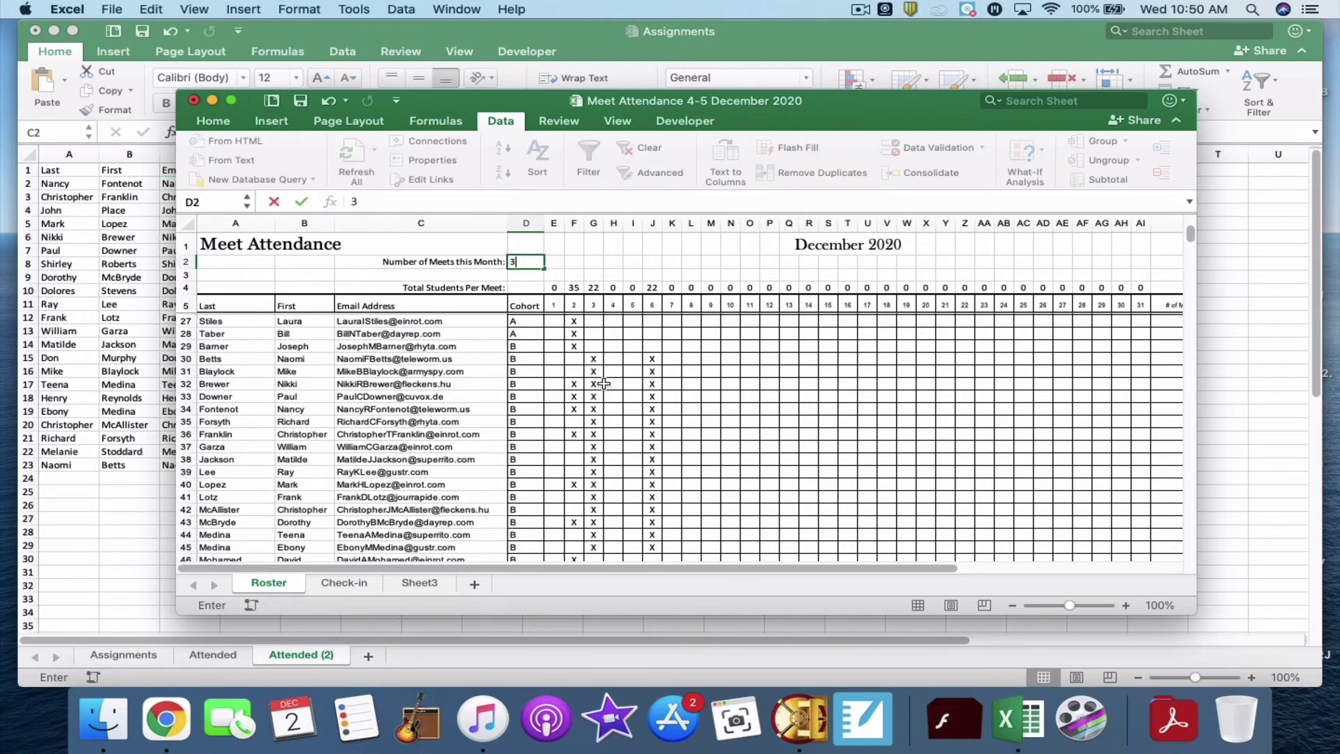
{"action": "key", "text": "Return"}
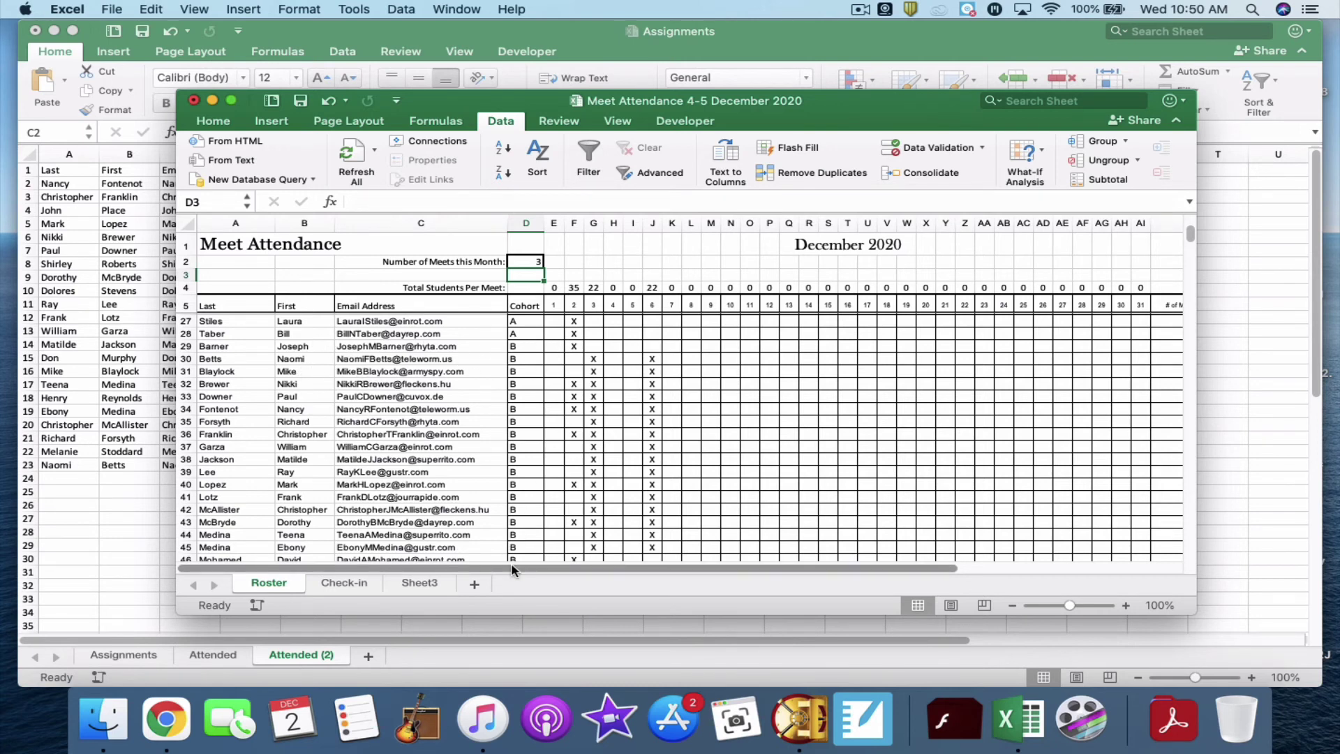
{"action": "scroll", "coordinate": [511, 557], "scroll_direction": "right", "scroll_amount": 10}
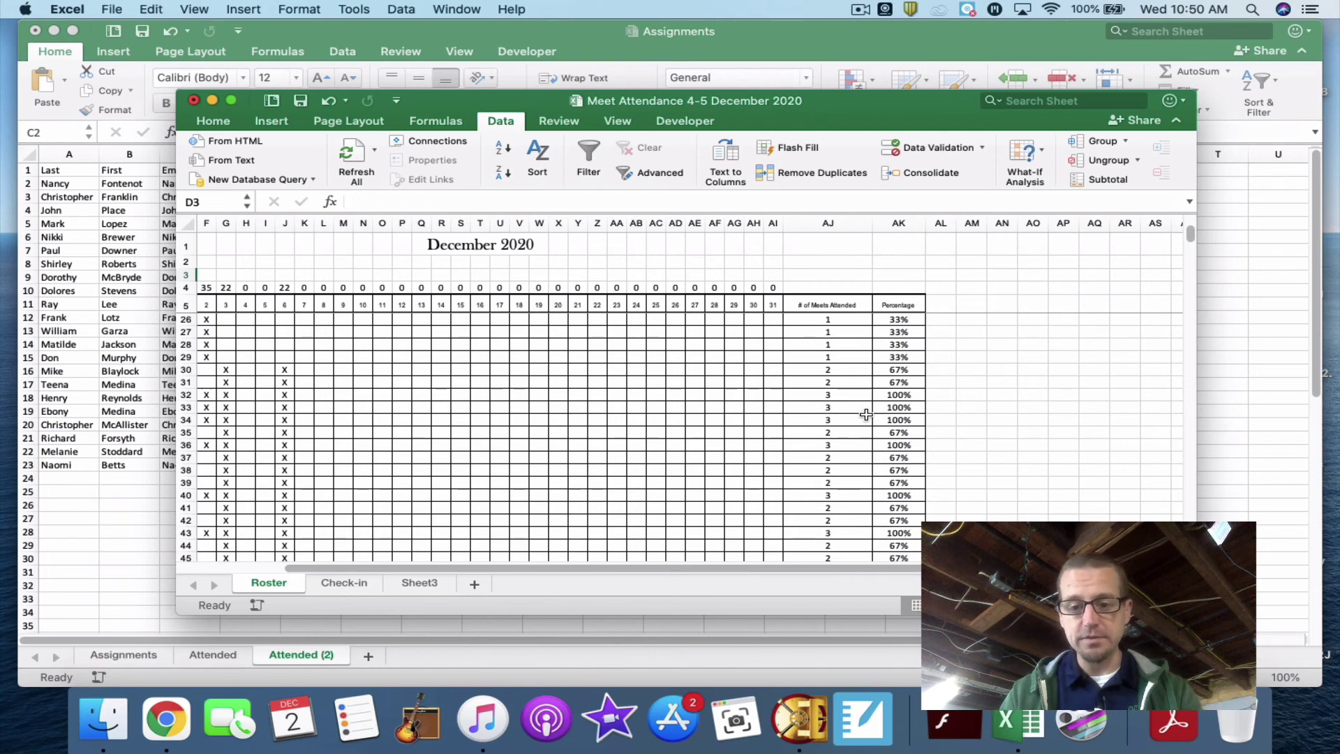
{"action": "scroll", "coordinate": [865, 415], "scroll_direction": "down", "scroll_amount": 5}
{"action": "scroll", "coordinate": [865, 414], "scroll_direction": "down", "scroll_amount": 5}
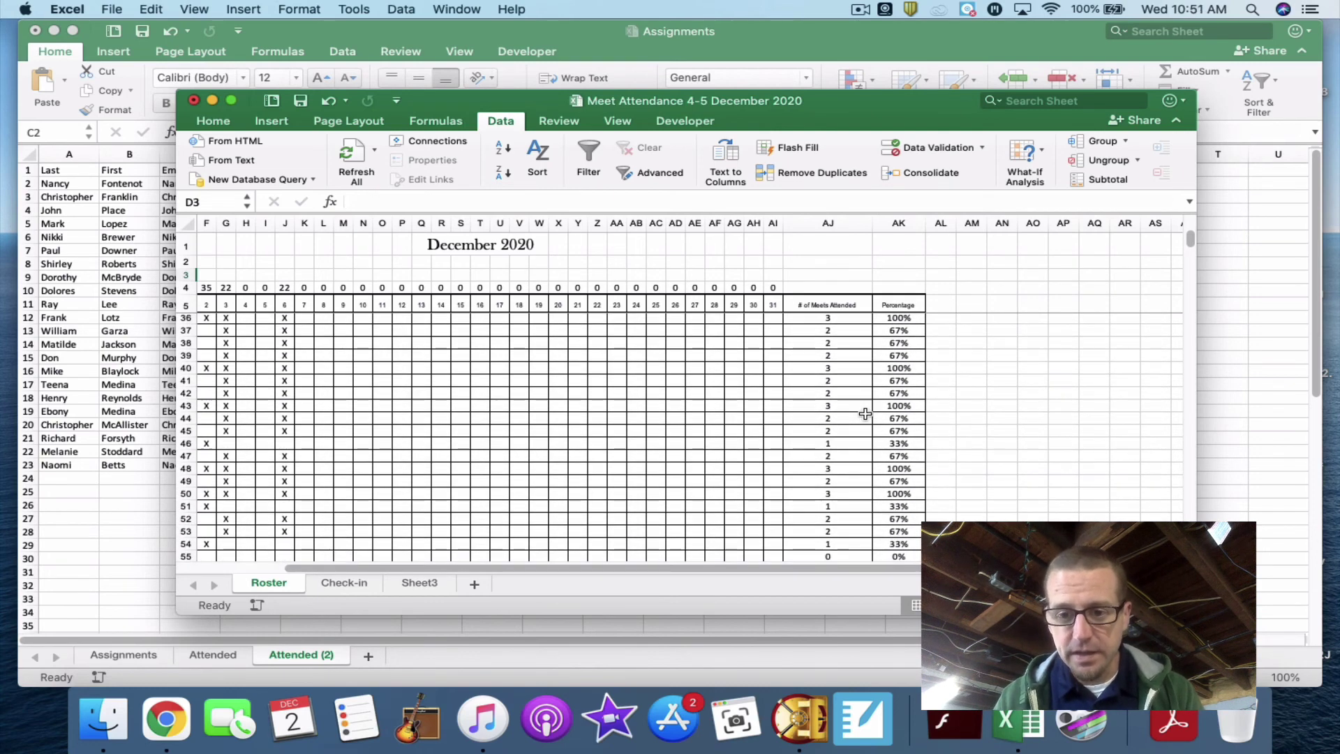
{"action": "scroll", "coordinate": [866, 413], "scroll_direction": "down", "scroll_amount": 10}
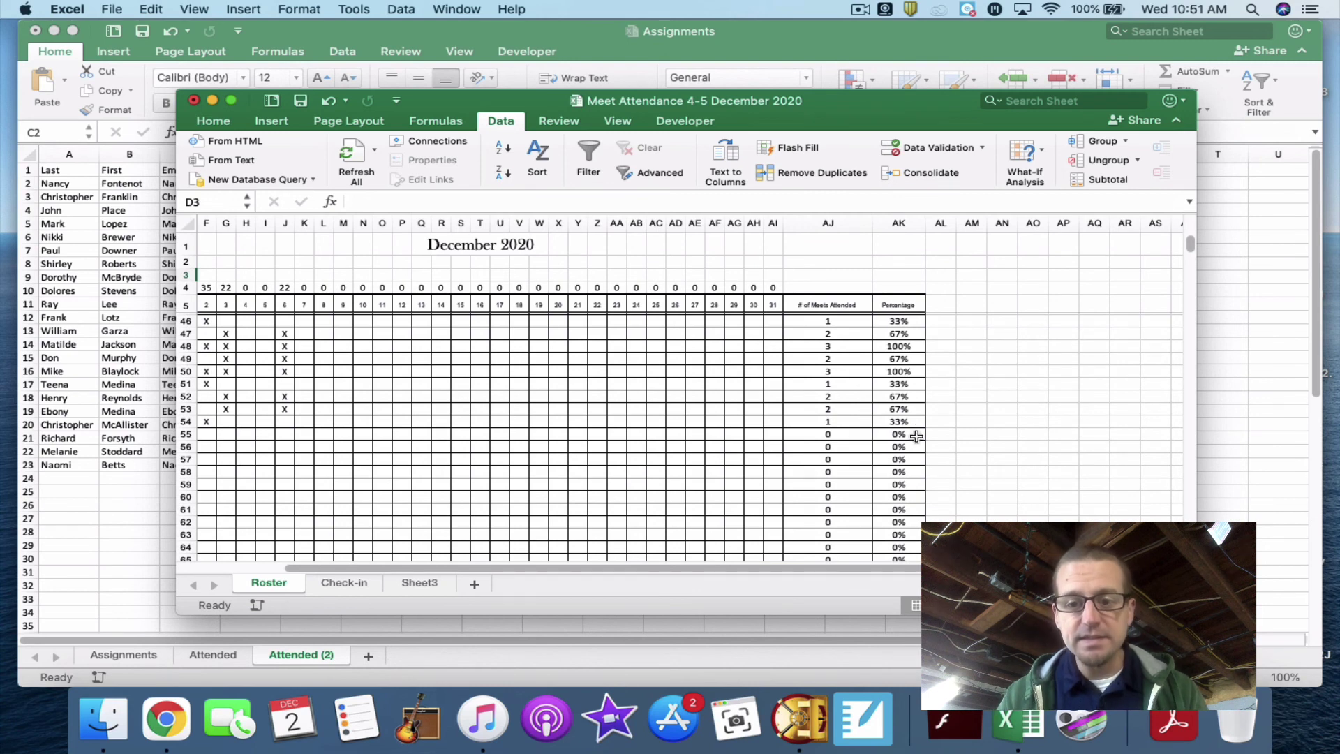
Inspect the attendance count formula in AJ55
{"action": "left_click", "coordinate": [851, 437]}
{"action": "left_click_drag", "start_coordinate": [784, 568], "coordinate": [569, 571]}
{"action": "scroll", "coordinate": [649, 462], "scroll_direction": "up", "scroll_amount": 6}
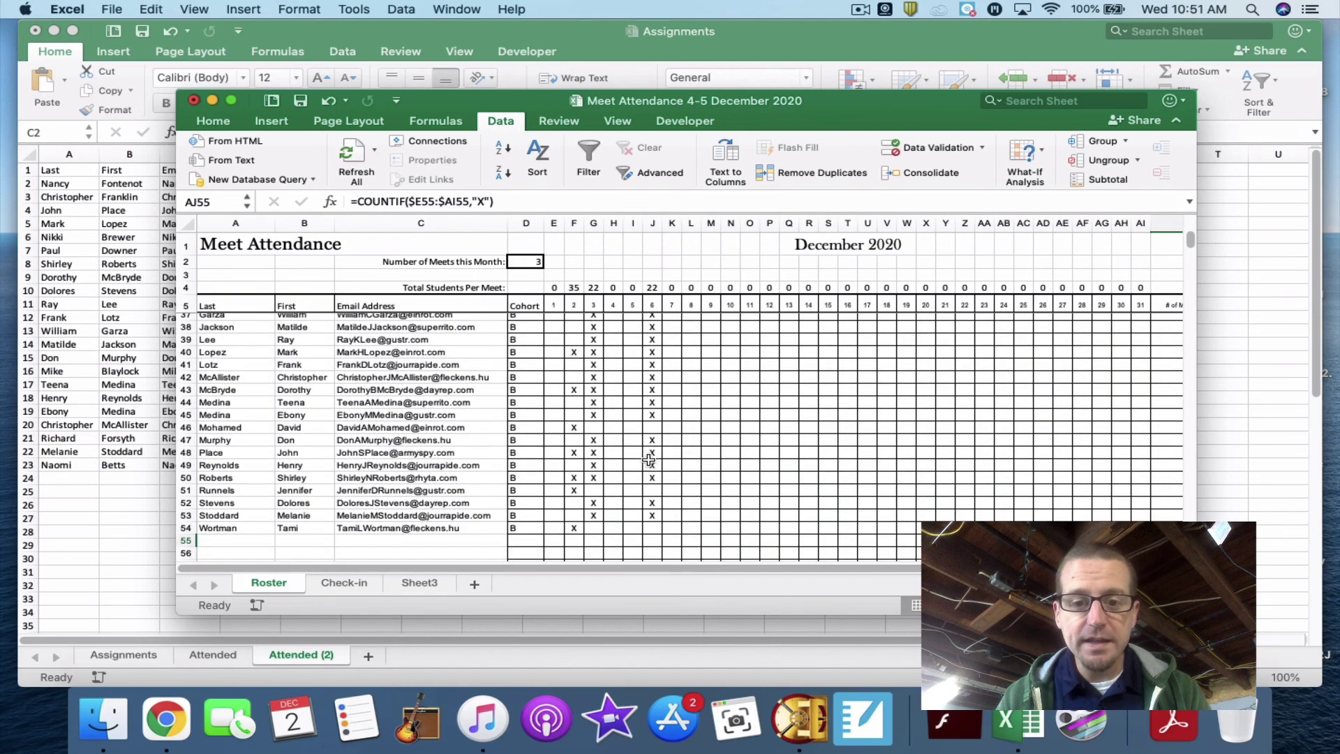
{"action": "scroll", "coordinate": [650, 463], "scroll_direction": "up", "scroll_amount": 2}
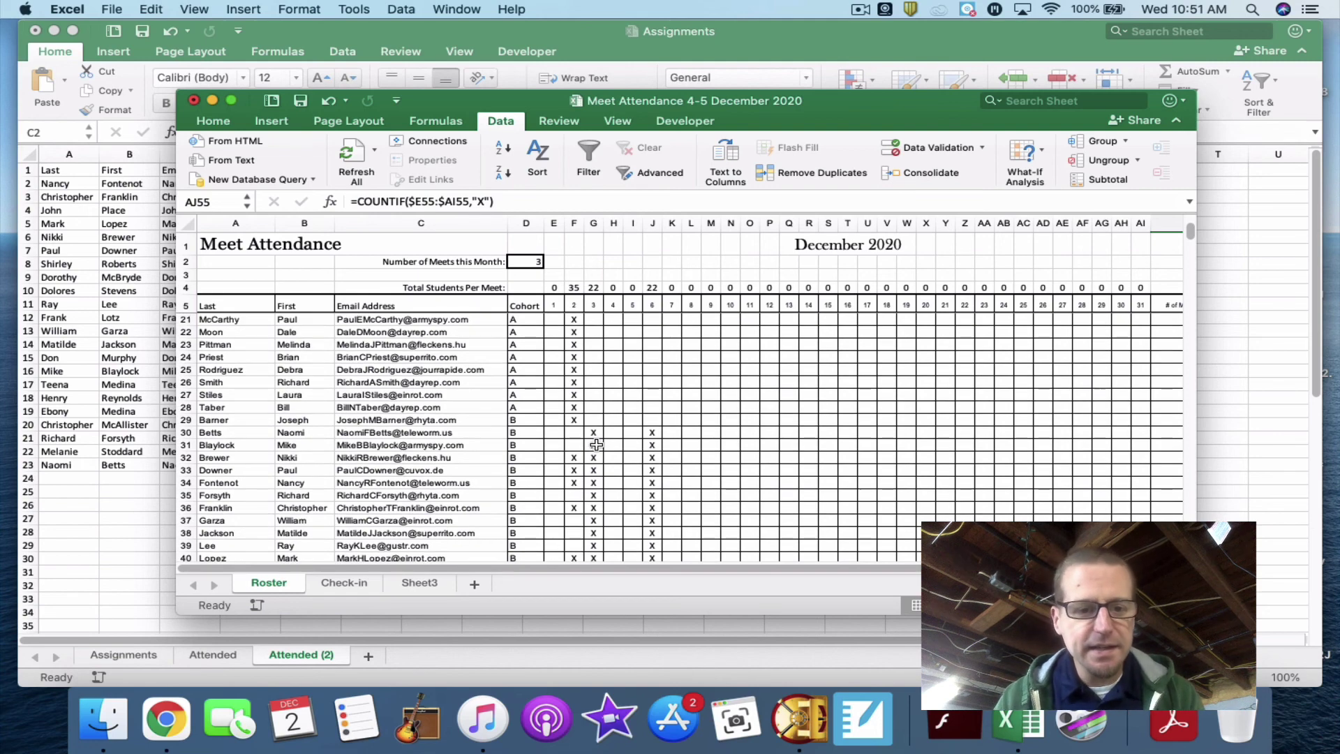
Clear the row 30 student's X marks in G30 (meet 3) and J30 (meet 6)
{"action": "left_click", "coordinate": [595, 432]}
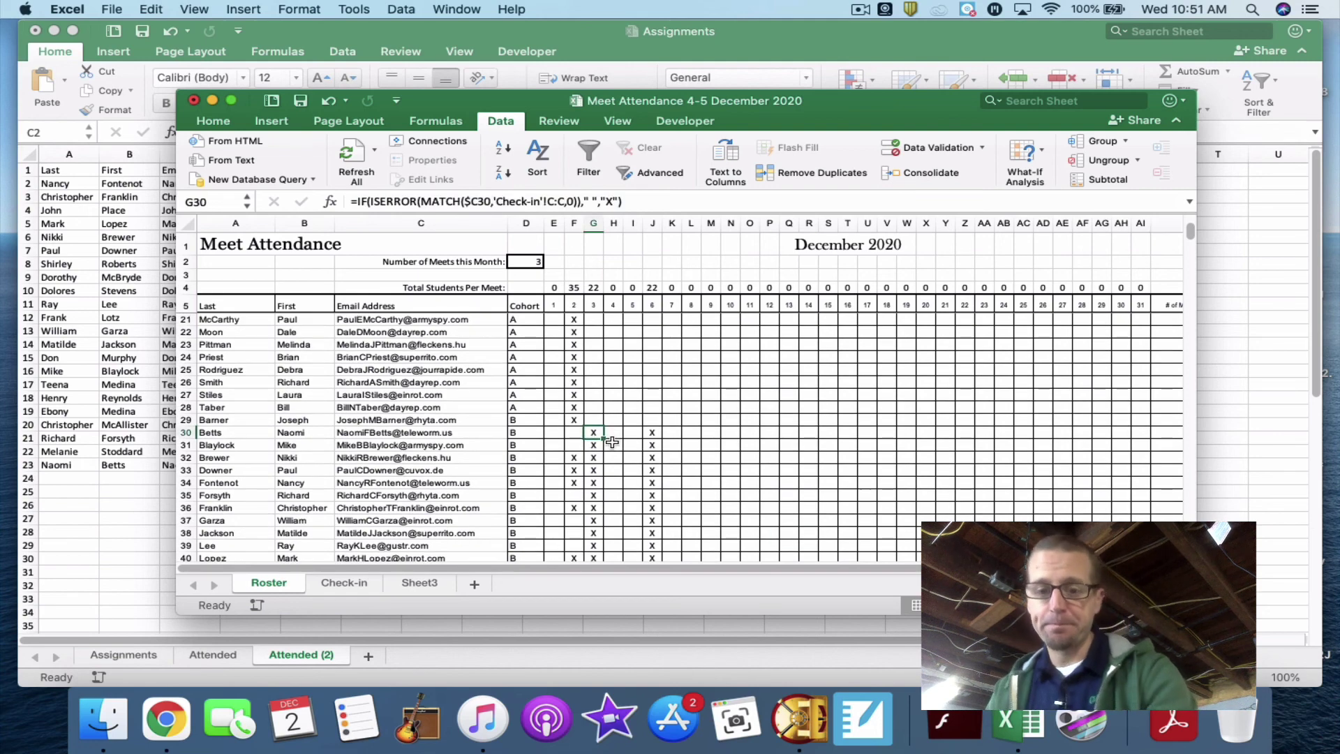
{"action": "key", "text": "Delete"}
{"action": "left_click", "coordinate": [652, 433]}
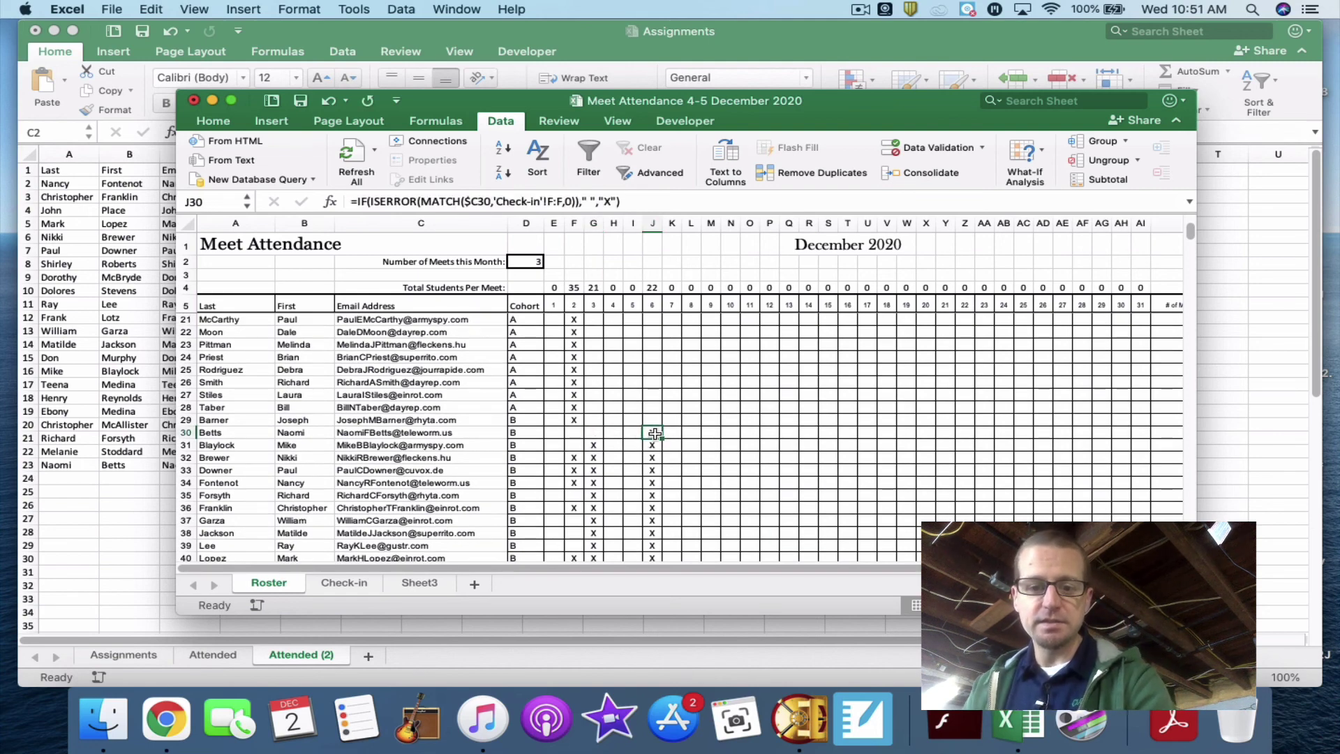
{"action": "key", "text": "Delete"}
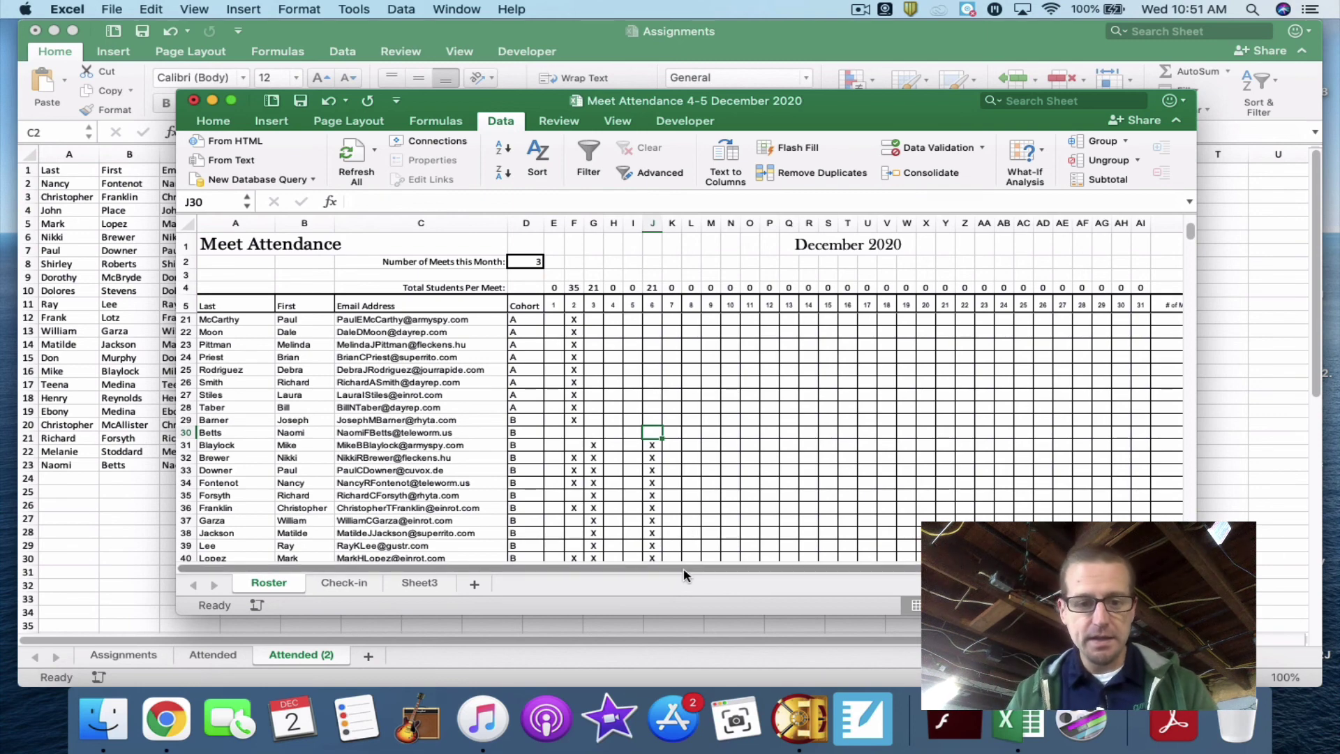
{"action": "scroll", "coordinate": [684, 574], "scroll_direction": "right", "scroll_amount": 10}
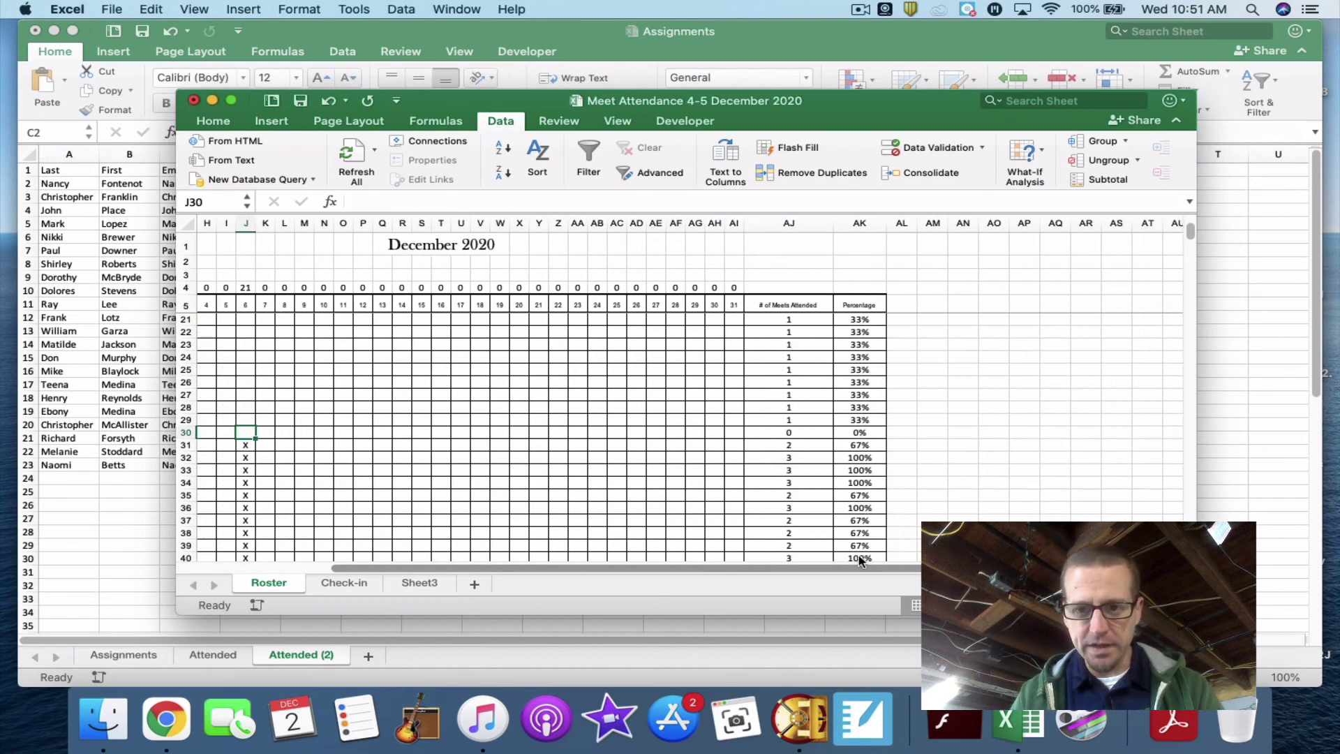
{"action": "left_click", "coordinate": [799, 435]}
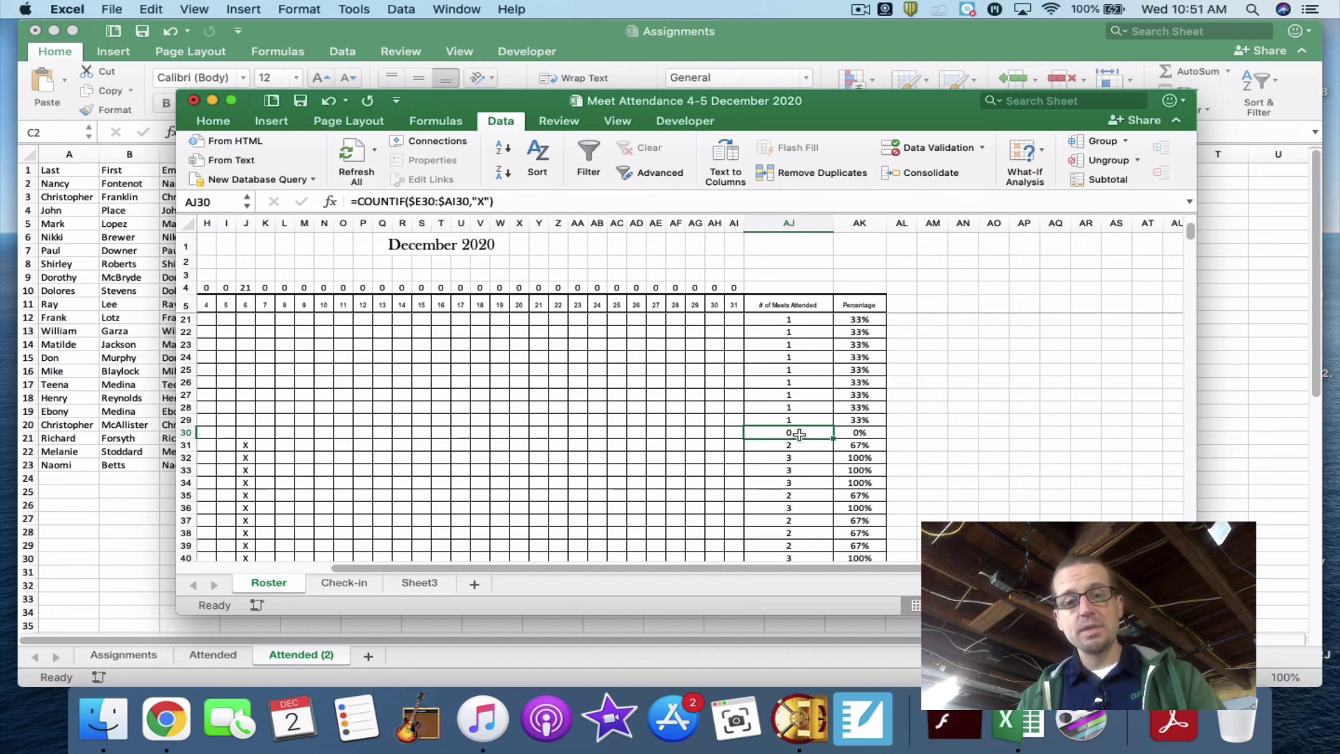
Save the Meet Attendance 4-5 December 2020 workbook with File > Save
{"action": "left_click", "coordinate": [144, 8]}
{"action": "mouse_move", "coordinate": [112, 9]}
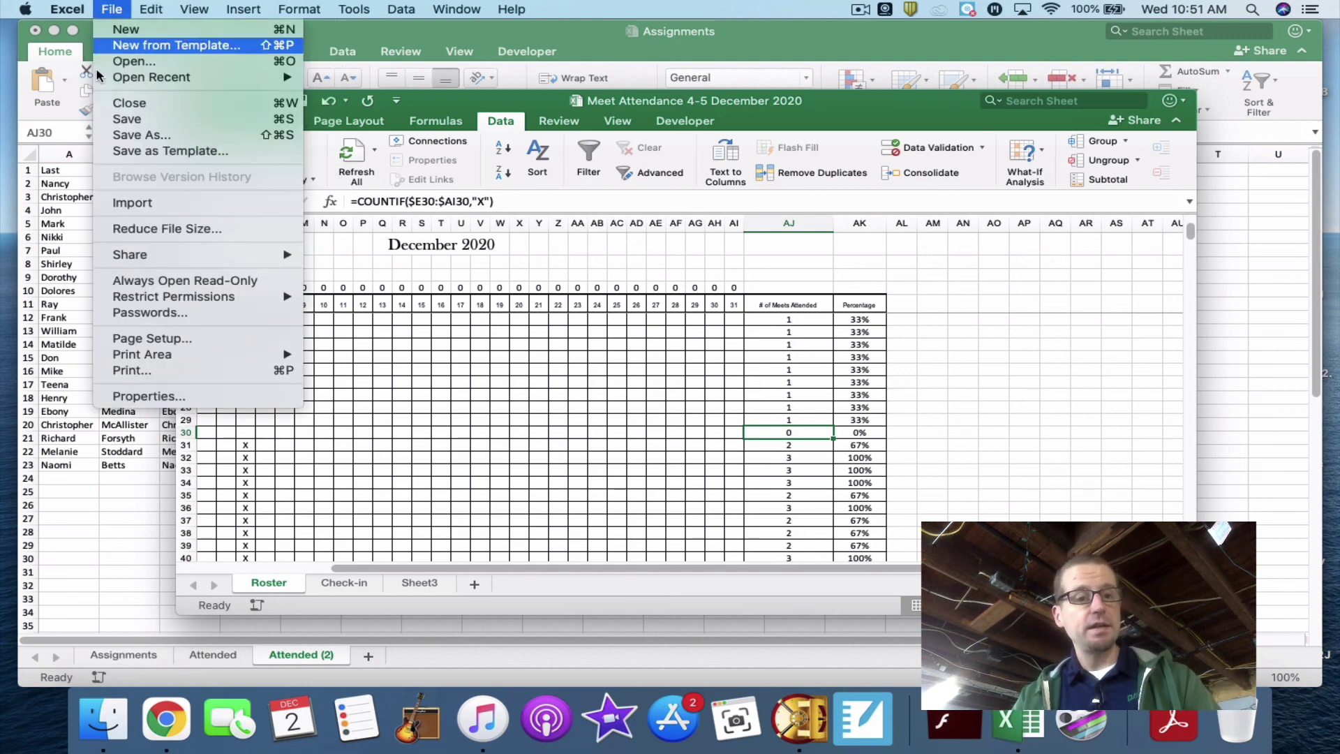
{"action": "left_click", "coordinate": [127, 119]}
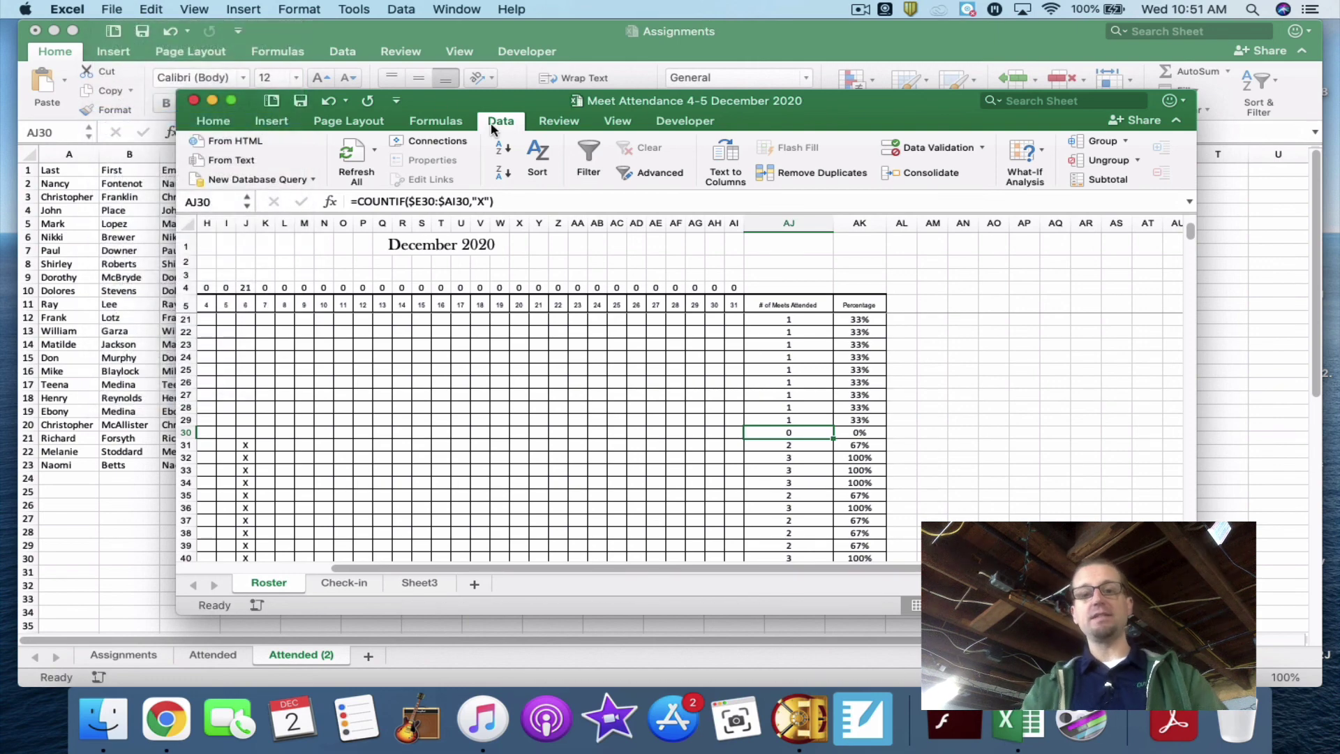